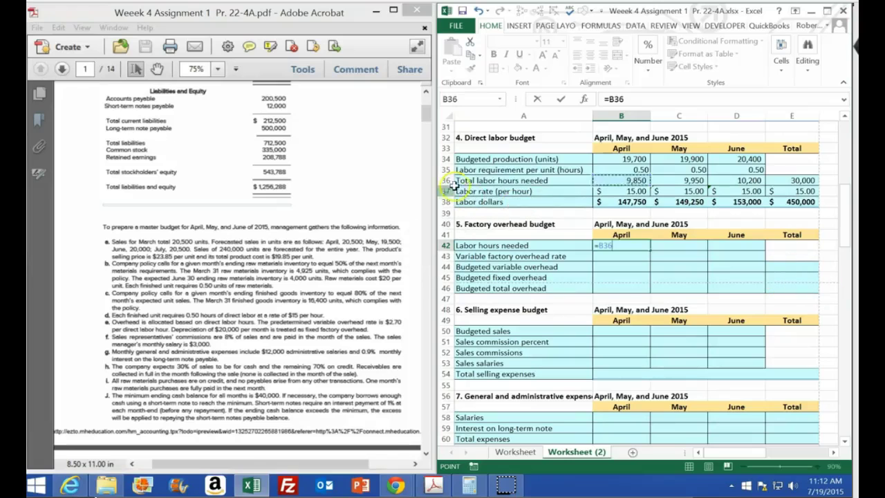
Step: Confirm the =B36 link for April's labor hours needed in the factory overhead budget and fill it across May and June
{"action": "key", "text": "Return"}
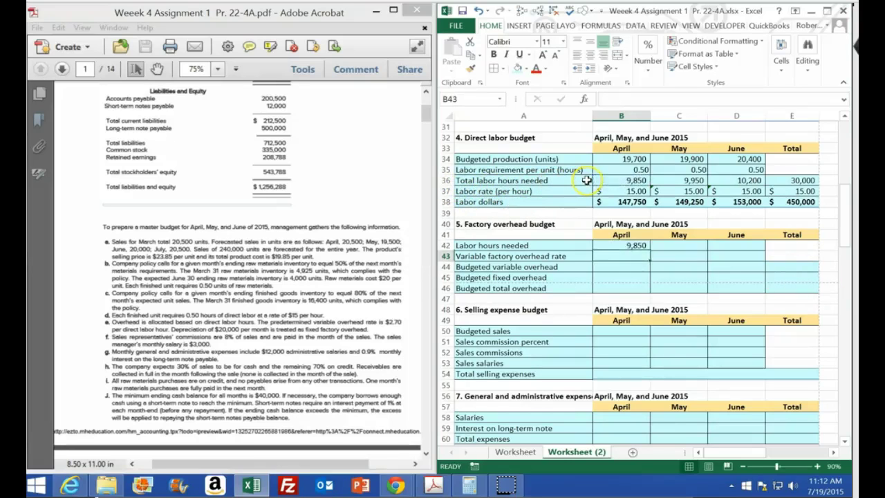
{"action": "left_click", "coordinate": [642, 246]}
{"action": "left_click_drag", "start_coordinate": [650, 250], "coordinate": [738, 252]}
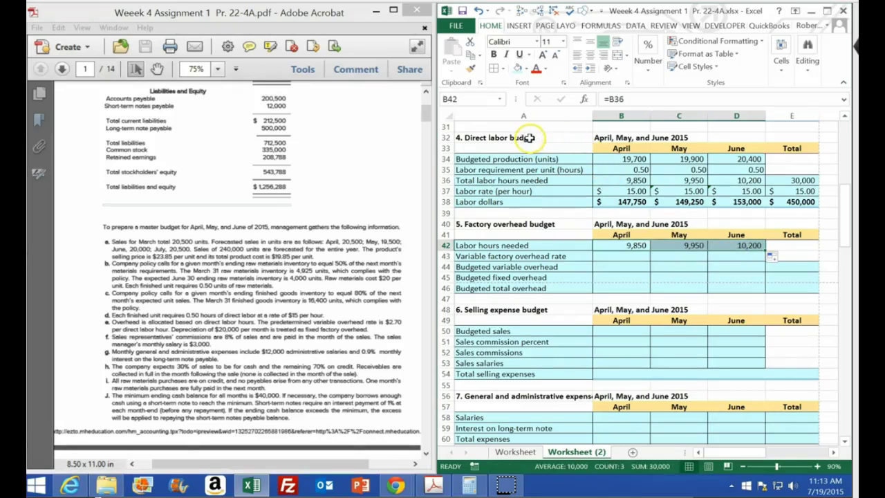
Step: Set April's variable factory overhead rate to 2.70 and link May's and June's rates to the preceding month
{"action": "left_click", "coordinate": [622, 256]}
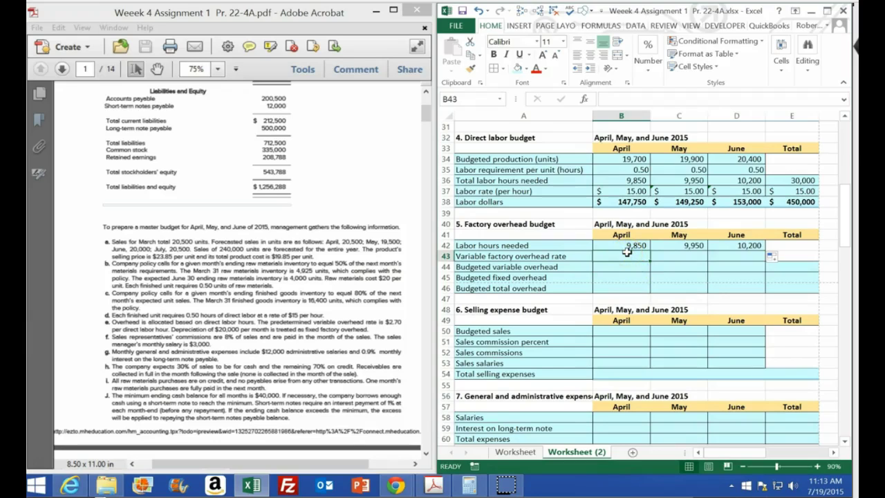
{"action": "type", "text": "2.7"}
{"action": "key", "text": "Return"}
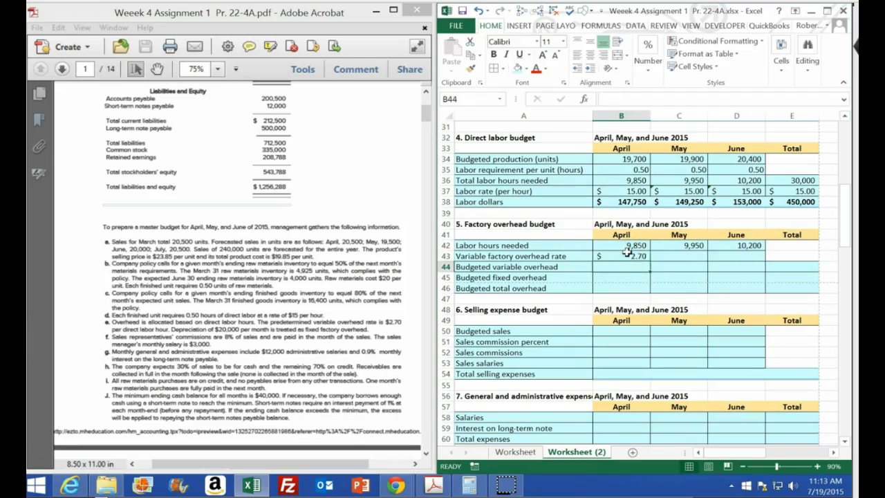
{"action": "left_click", "coordinate": [668, 254]}
{"action": "type", "text": "="}
{"action": "key", "text": "Left"}
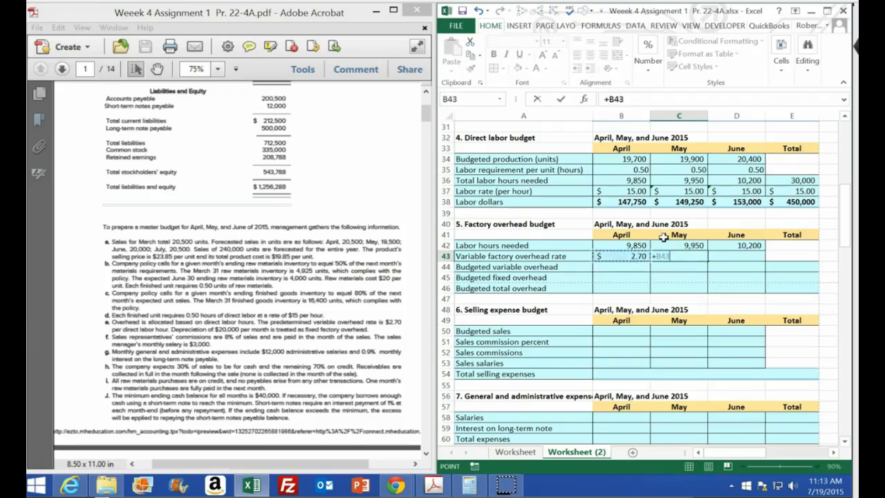
{"action": "key", "text": "Return"}
{"action": "key", "text": "Right"}
{"action": "key", "text": "Up"}
{"action": "type", "text": "="}
{"action": "key", "text": "Left"}
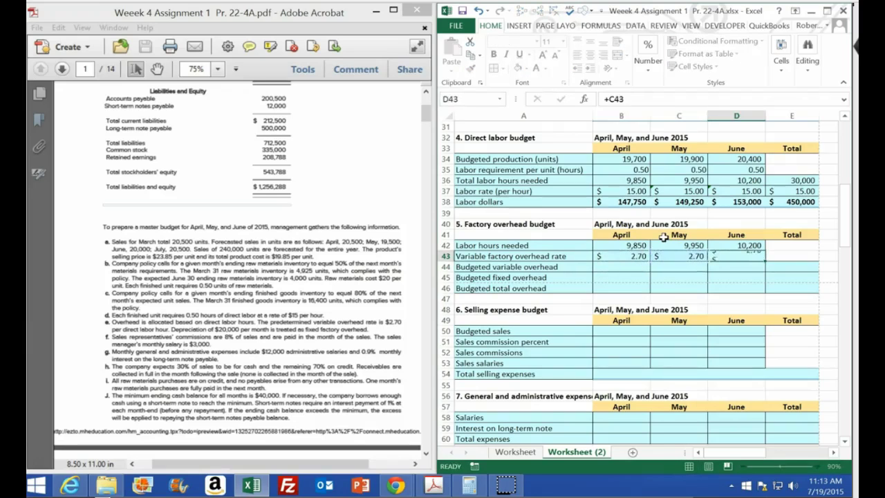
{"action": "key", "text": "Return"}
Step: Calculate April's budgeted variable overhead in B44 as =B42*B43 and fill the formula across May and June
{"action": "key", "text": "Left"}
{"action": "key", "text": "Left"}
{"action": "type", "text": "="}
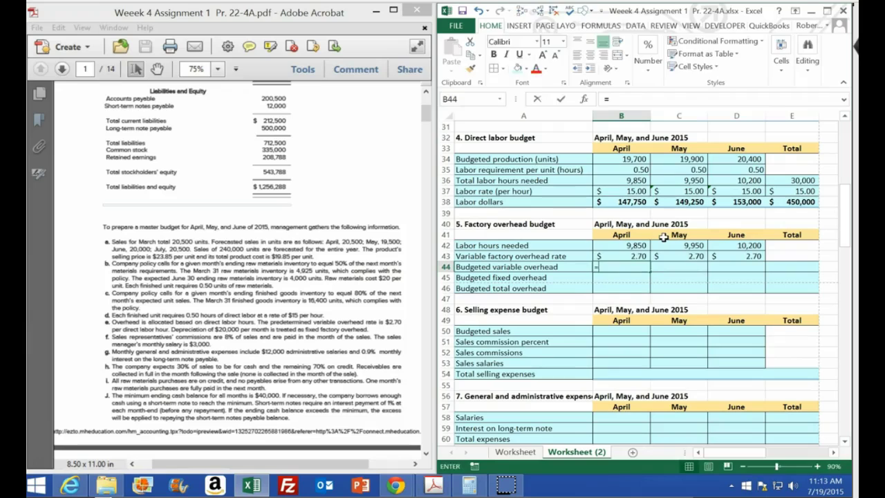
{"action": "key", "text": "Up"}
{"action": "key", "text": "Up"}
{"action": "type", "text": "*"}
{"action": "key", "text": "Up"}
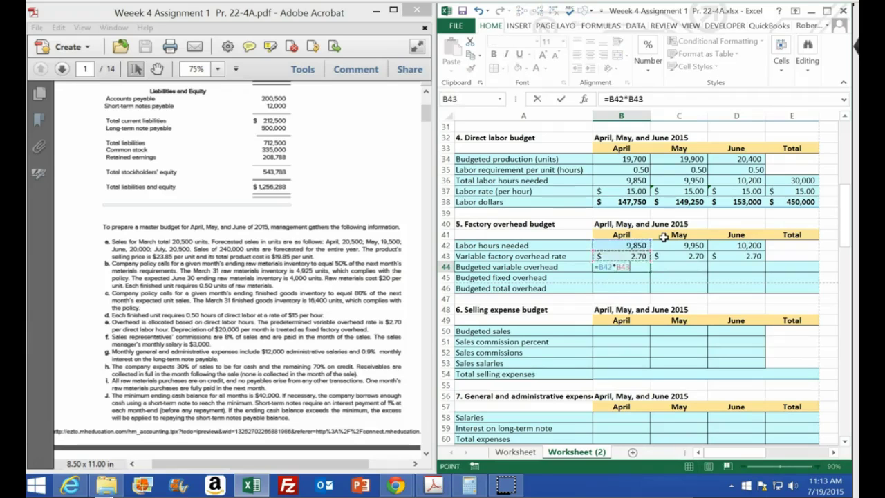
{"action": "key", "text": "Return"}
{"action": "key", "text": "Up"}
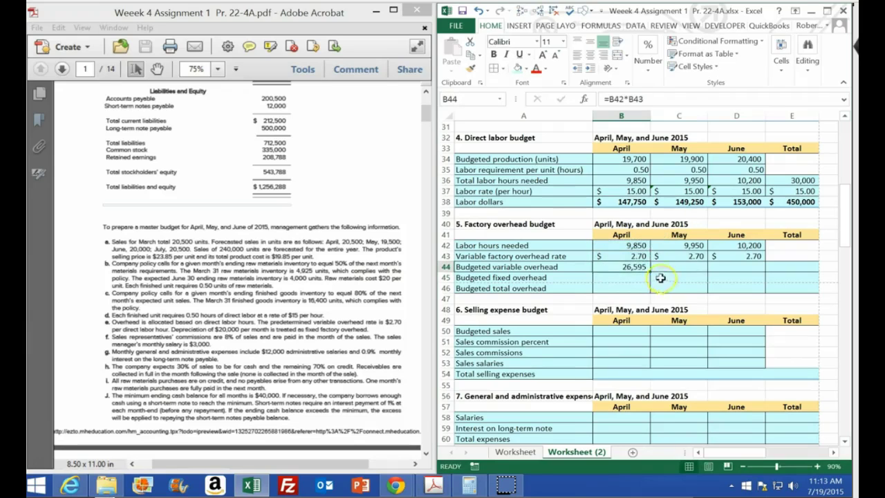
{"action": "left_click_drag", "start_coordinate": [651, 272], "coordinate": [764, 273]}
Step: Total the budgeted variable overhead for April through June in E44 with a SUM formula
{"action": "left_click", "coordinate": [790, 267]}
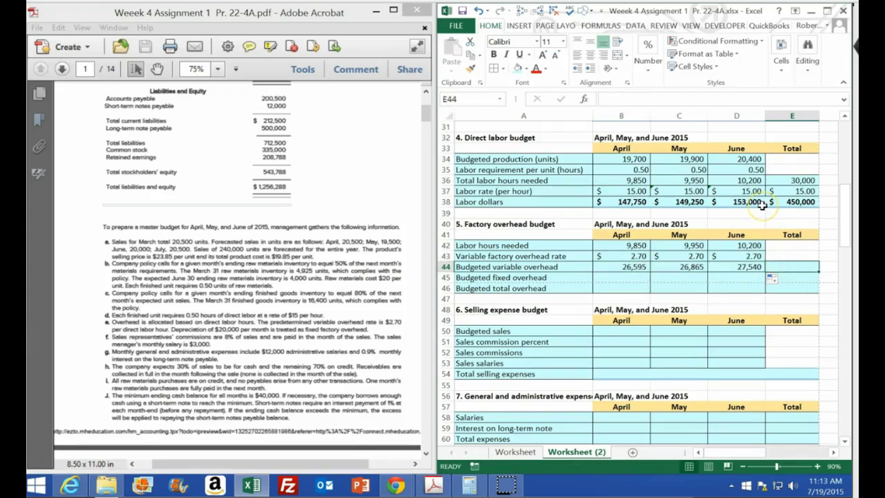
{"action": "type", "text": "=sum("}
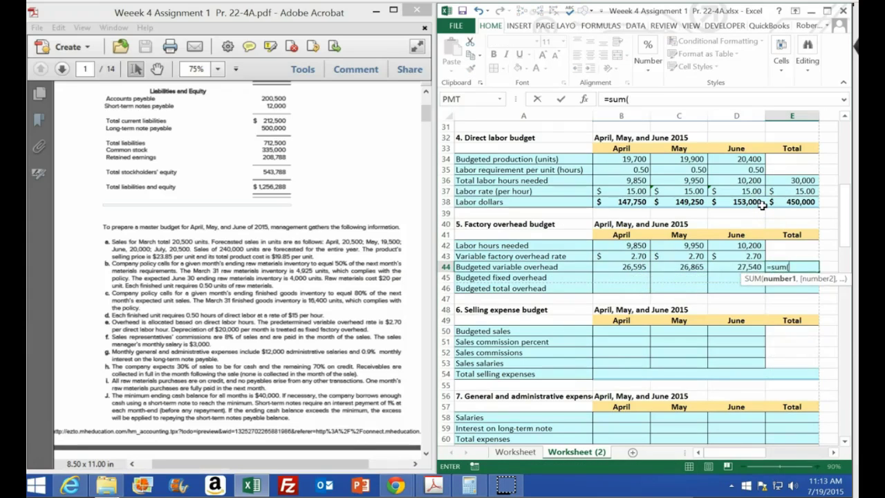
{"action": "key", "text": "Left"}
{"action": "key", "text": "shift+Left"}
{"action": "key", "text": "shift+Left"}
{"action": "key", "text": "Return"}
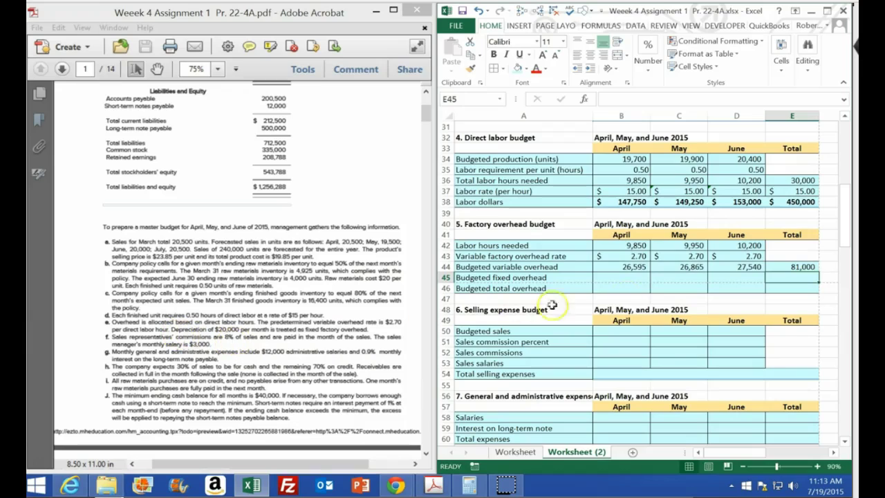
Step: Enter 20,000 as April's budgeted fixed overhead and copy it across May and June
{"action": "left_click", "coordinate": [638, 278]}
{"action": "type", "text": "20,000"}
{"action": "key", "text": "Return"}
{"action": "left_click", "coordinate": [611, 276]}
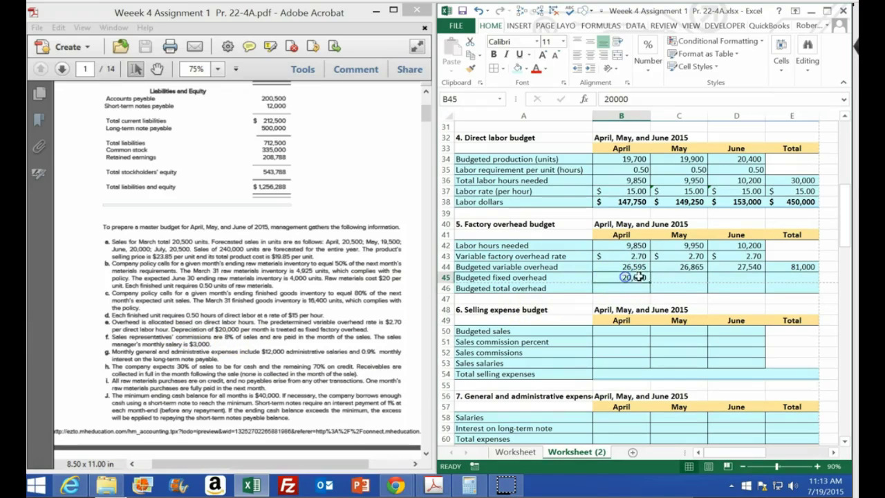
{"action": "left_click_drag", "start_coordinate": [651, 283], "coordinate": [747, 284]}
Step: Total the budgeted fixed overhead in E45 with =SUM(B45:D45)
{"action": "left_click", "coordinate": [780, 277]}
{"action": "type", "text": "=sum("}
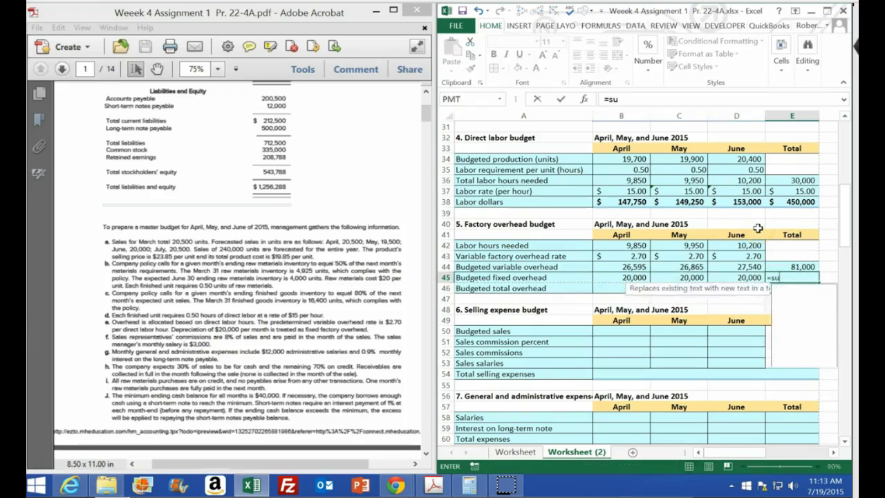
{"action": "key", "text": "Left"}
{"action": "key", "text": "shift+Left"}
{"action": "key", "text": "shift+Left"}
{"action": "key", "text": "ctrl+Return"}
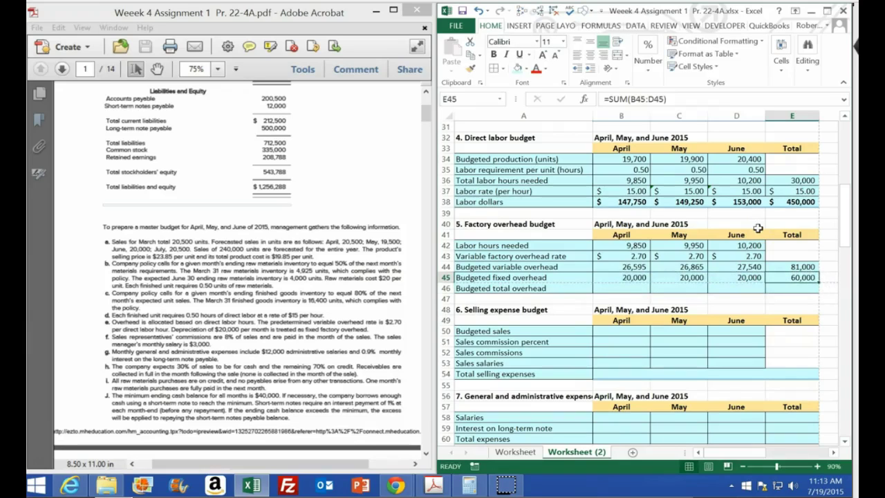
Step: Calculate April's budgeted total overhead in B46 as B44+B45 and fill the formula across to the Total column
{"action": "key", "text": "Left"}
{"action": "key", "text": "Left"}
{"action": "key", "text": "Left"}
{"action": "key", "text": "Left"}
{"action": "key", "text": "Down"}
{"action": "key", "text": "Right"}
{"action": "type", "text": "+"}
{"action": "key", "text": "Up"}
{"action": "key", "text": "Up"}
{"action": "type", "text": "+"}
{"action": "key", "text": "Up"}
{"action": "key", "text": "ctrl+Return"}
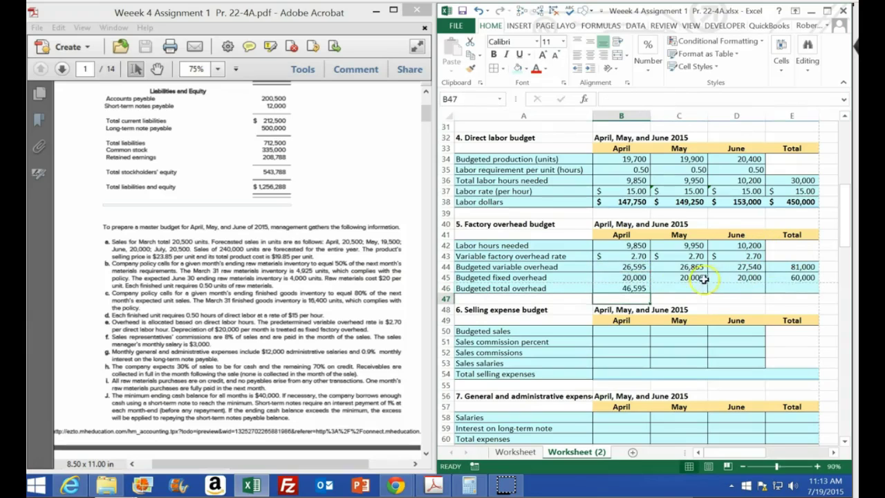
{"action": "left_click_drag", "start_coordinate": [653, 293], "coordinate": [793, 291]}
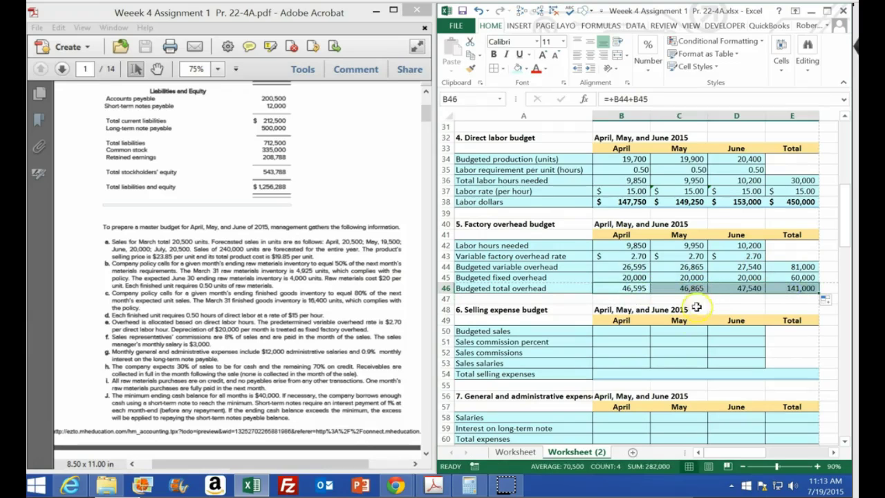
Step: Link April's budgeted sales in the selling expense budget (B50) to April's budgeted total dollars in D5
{"action": "left_click", "coordinate": [497, 363]}
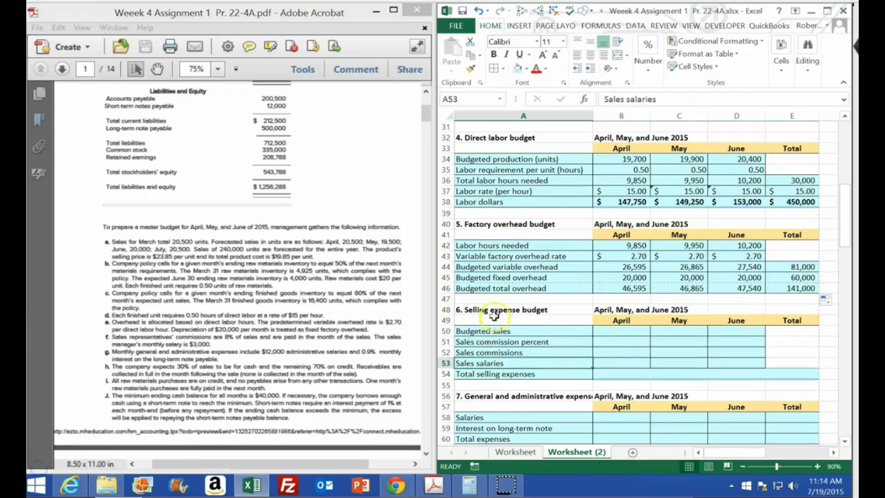
{"action": "scroll", "coordinate": [528, 333], "scroll_direction": "down", "scroll_amount": 1}
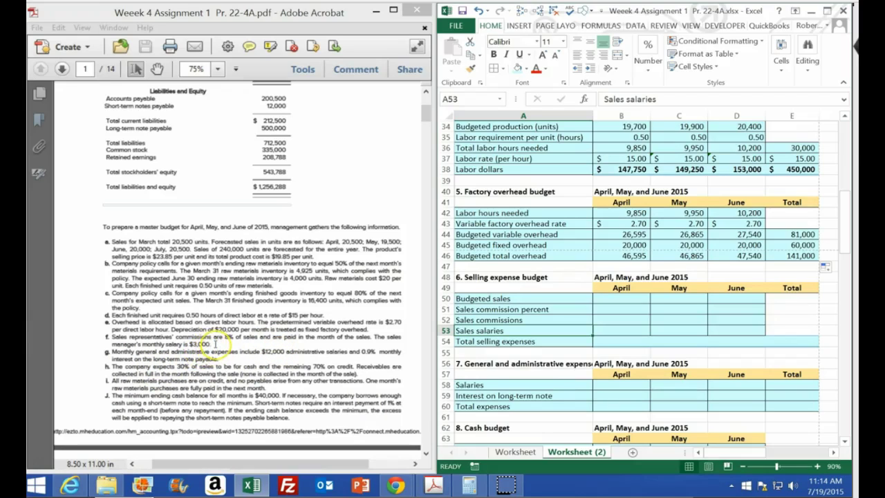
{"action": "left_click", "coordinate": [629, 299]}
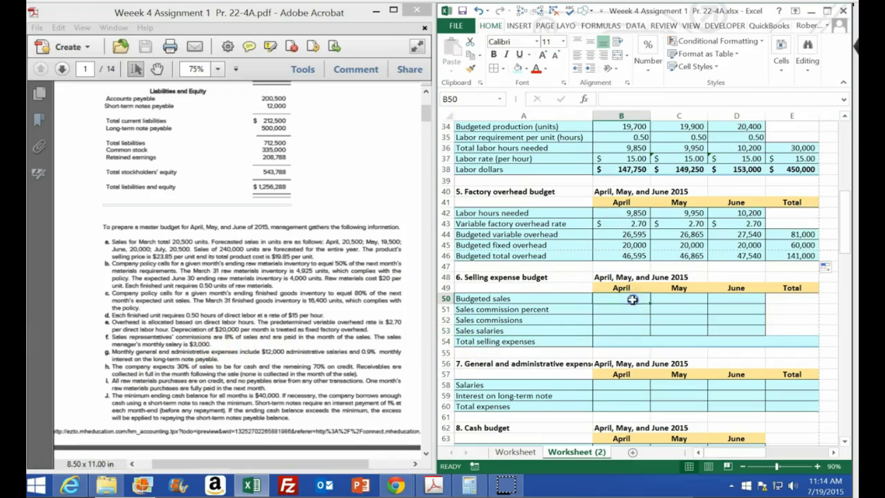
{"action": "type", "text": "="}
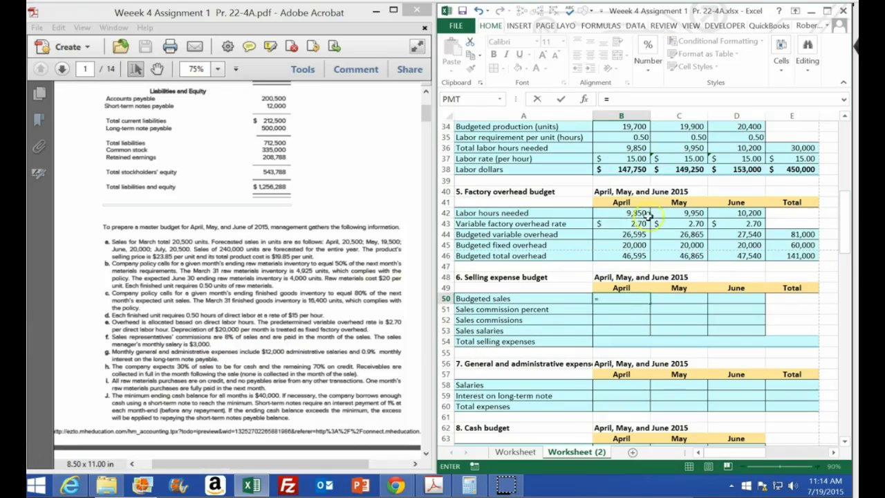
{"action": "scroll", "coordinate": [643, 214], "scroll_direction": "up", "scroll_amount": 11}
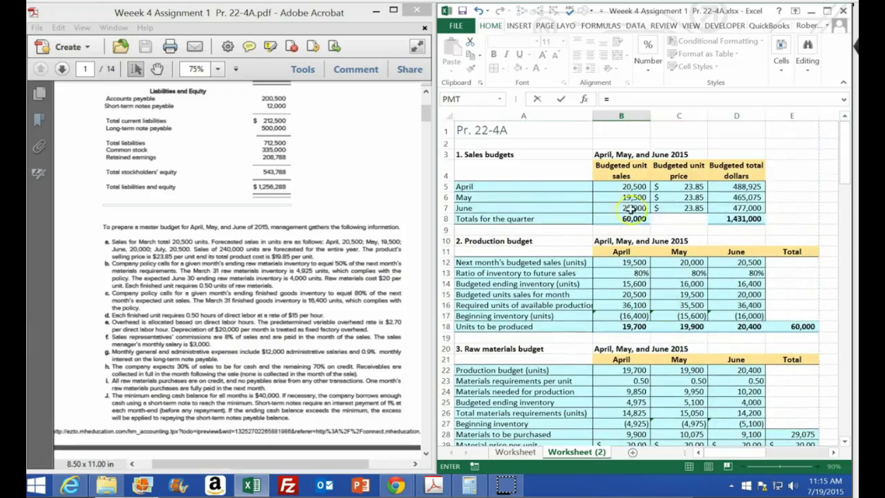
{"action": "left_click", "coordinate": [739, 187]}
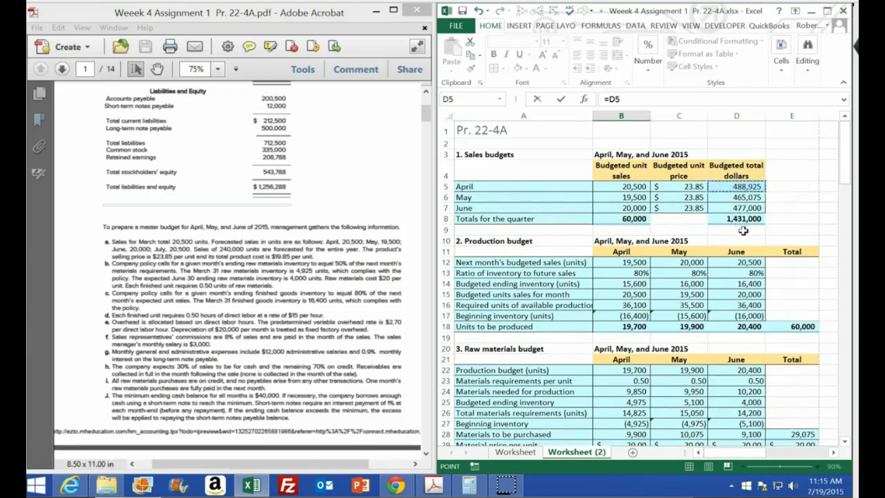
Step: Link May's and June's budgeted sales in the selling expense budget to sales budget cells D6 and D7
{"action": "type", "text": "+"}
{"action": "scroll", "coordinate": [691, 208], "scroll_direction": "up", "scroll_amount": 6}
{"action": "left_click", "coordinate": [730, 193]}
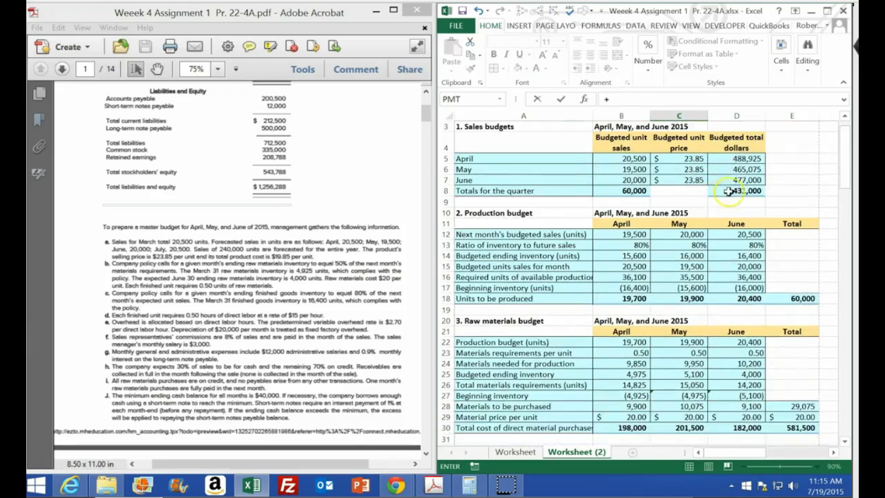
{"action": "scroll", "coordinate": [729, 193], "scroll_direction": "up", "scroll_amount": 1}
{"action": "left_click", "coordinate": [746, 197]}
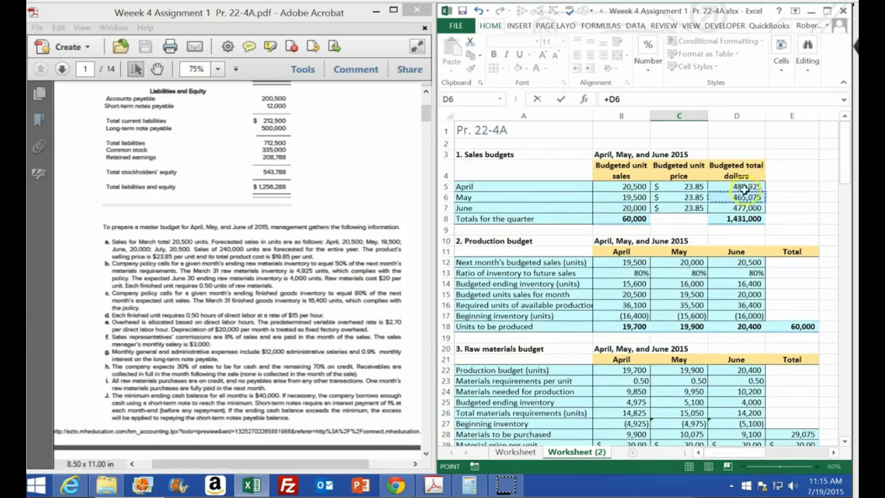
{"action": "type", "text": "+"}
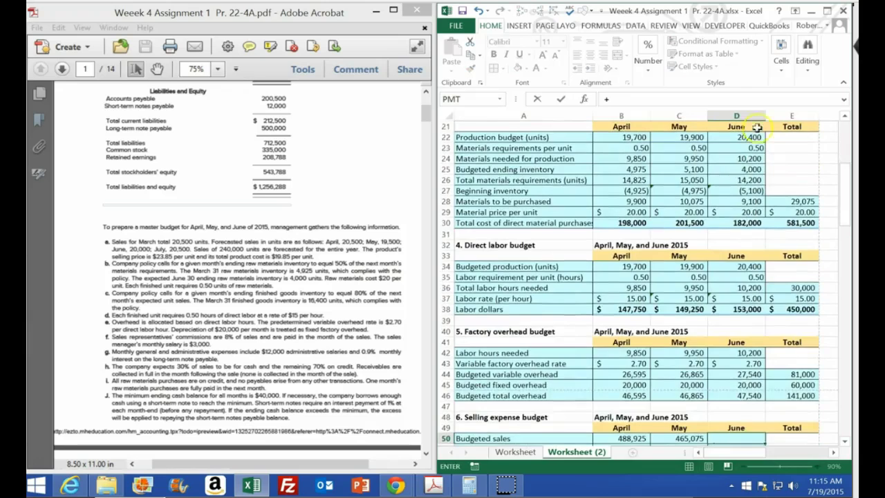
{"action": "scroll", "coordinate": [757, 128], "scroll_direction": "up", "scroll_amount": 7}
{"action": "left_click", "coordinate": [729, 207]}
{"action": "key", "text": "Return"}
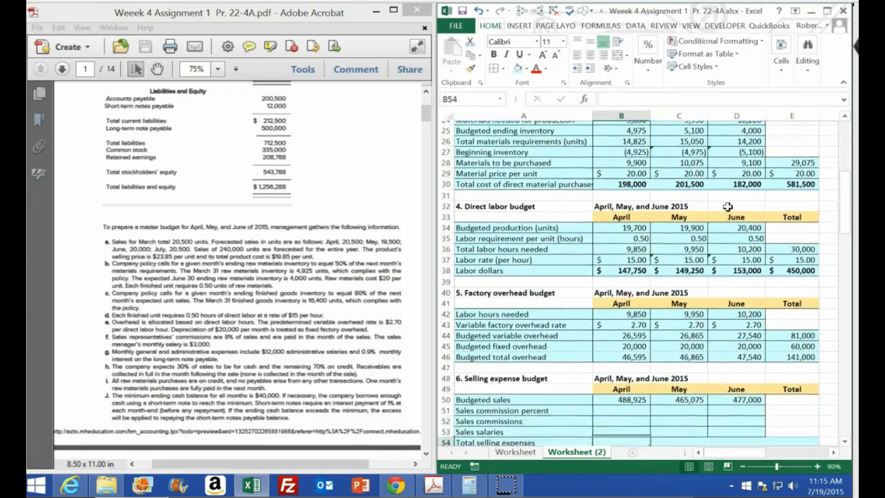
Step: Set April's sales commission percent to 8% and copy it across May and June
{"action": "key", "text": "Up"}
{"action": "key", "text": "Up"}
{"action": "key", "text": "Up"}
{"action": "key", "text": "Up"}
{"action": "scroll", "coordinate": [733, 201], "scroll_direction": "down", "scroll_amount": 3}
{"action": "left_click", "coordinate": [626, 309]}
{"action": "type", "text": ".0"}
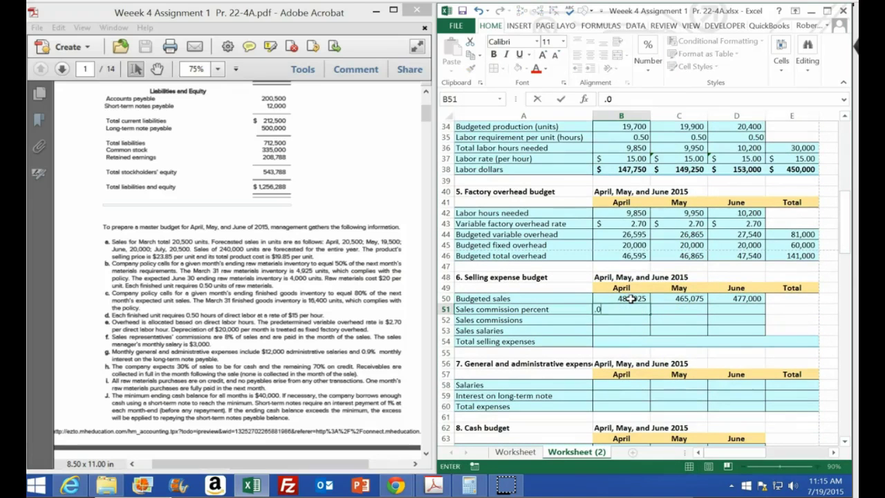
{"action": "key", "text": "Right"}
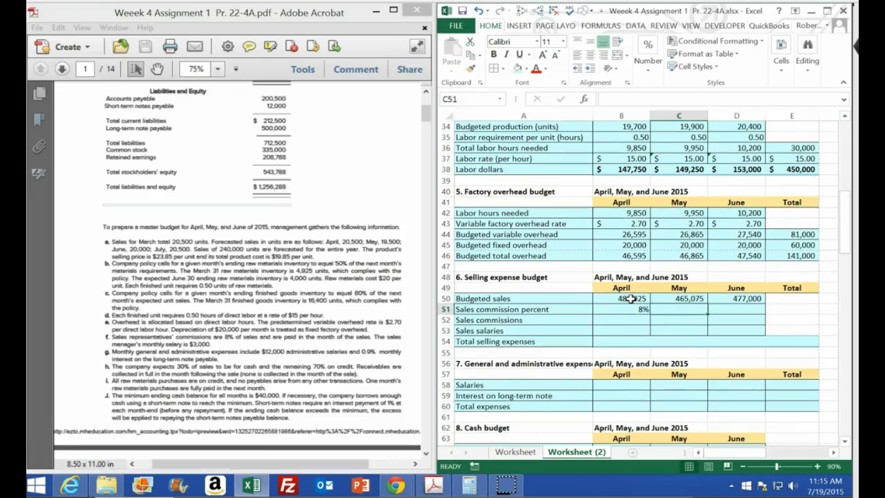
{"action": "left_click", "coordinate": [635, 310]}
{"action": "left_click_drag", "start_coordinate": [650, 315], "coordinate": [736, 315]}
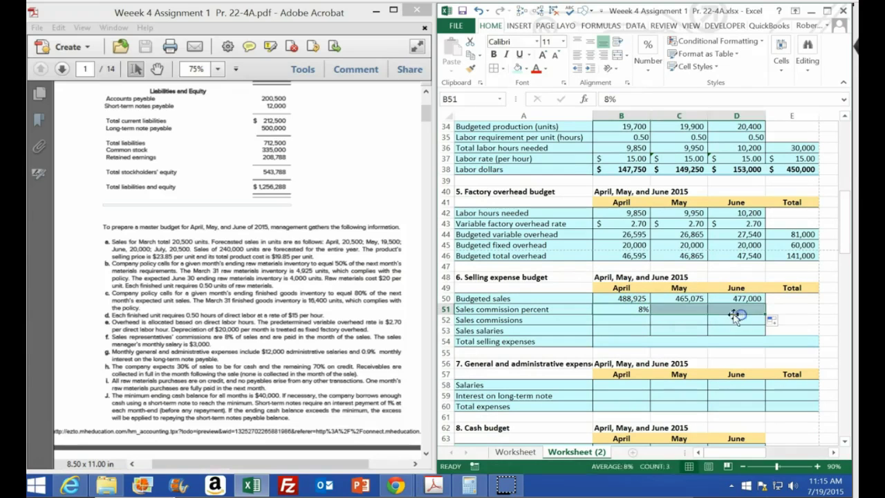
{"action": "left_click", "coordinate": [648, 63]}
{"action": "left_click", "coordinate": [648, 62]}
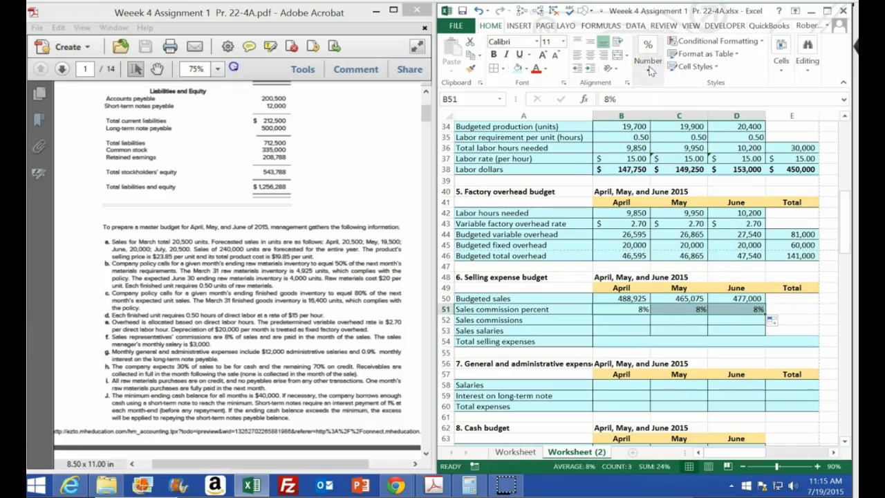
Step: Calculate April's sales commissions in B52 as =B50*B51, fill across May and June, and check the copied formulas
{"action": "left_click", "coordinate": [610, 318]}
{"action": "type", "text": "="}
{"action": "key", "text": "Up"}
{"action": "key", "text": "Up"}
{"action": "type", "text": "*"}
{"action": "key", "text": "Up"}
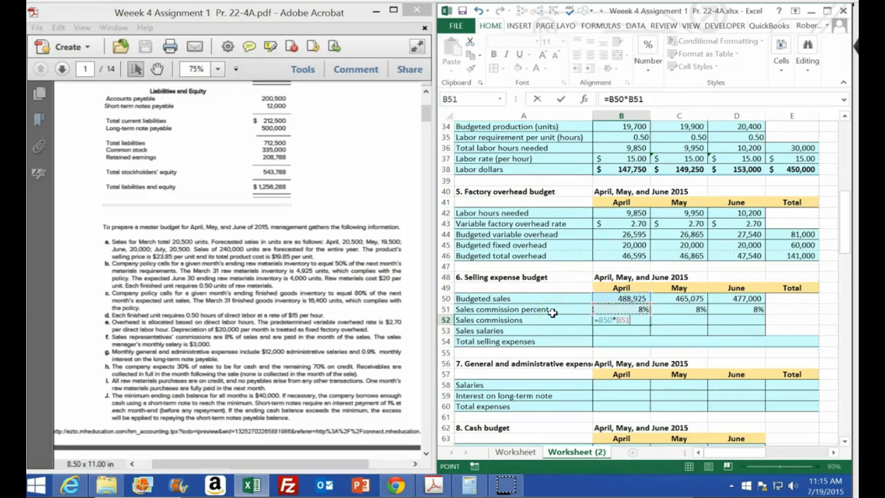
{"action": "key", "text": "Return"}
{"action": "left_click", "coordinate": [624, 320]}
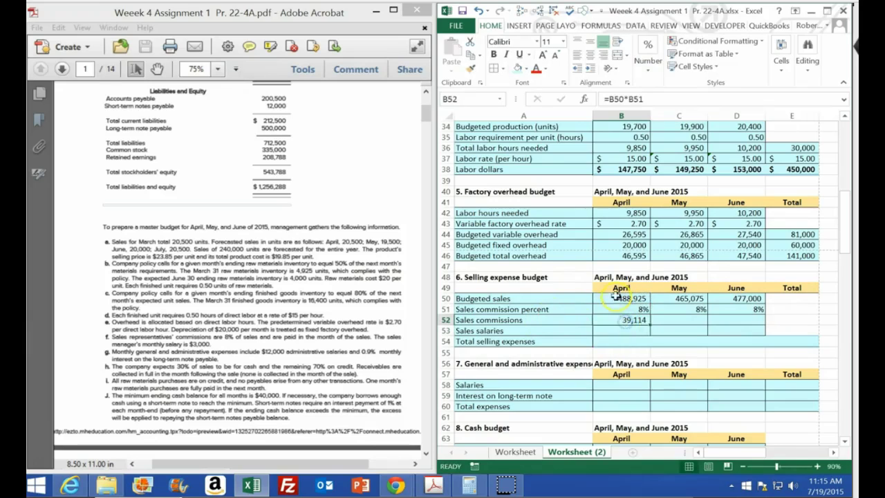
{"action": "left_click_drag", "start_coordinate": [651, 325], "coordinate": [742, 326]}
{"action": "left_click", "coordinate": [692, 320]}
{"action": "left_click", "coordinate": [743, 319]}
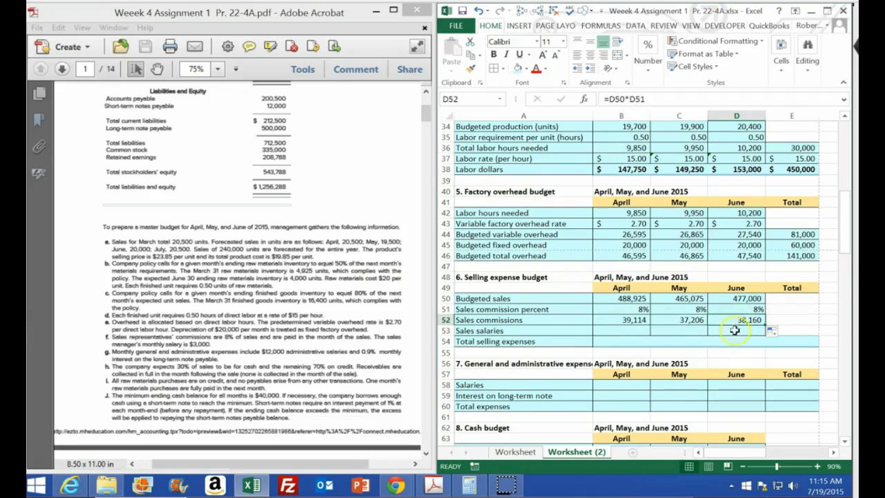
Step: Set April's sales salaries in B53 to 3000 and copy the amount across May and June
{"action": "left_click", "coordinate": [620, 332]}
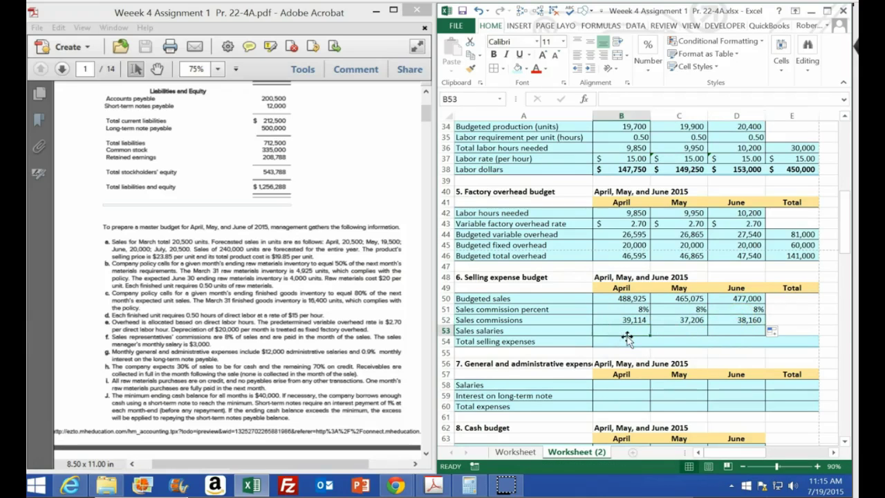
{"action": "type", "text": "3000"}
{"action": "key", "text": "Return"}
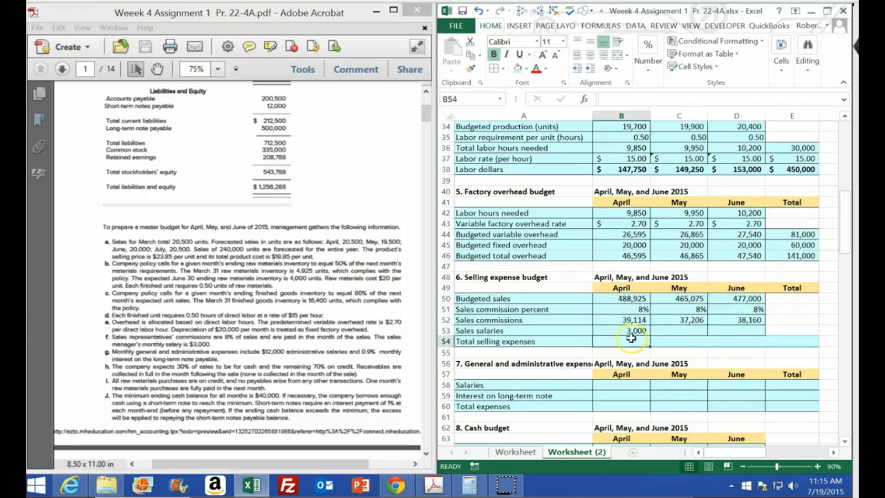
{"action": "left_click", "coordinate": [631, 331]}
{"action": "left_click_drag", "start_coordinate": [651, 336], "coordinate": [736, 336]}
Step: Calculate April's total selling expenses in B54 as +B52+B53 and fill the formula across May and June
{"action": "left_click", "coordinate": [631, 342]}
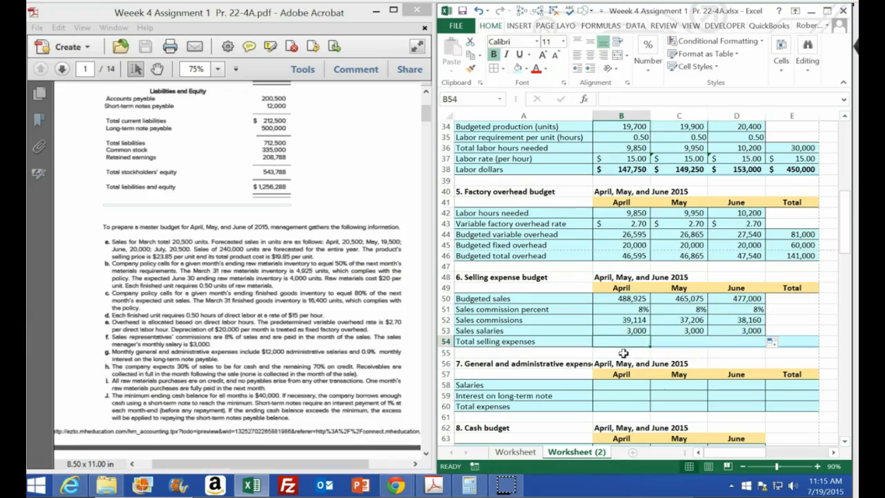
{"action": "type", "text": "+"}
{"action": "key", "text": "Up"}
{"action": "key", "text": "Up"}
{"action": "type", "text": "+"}
{"action": "key", "text": "Up"}
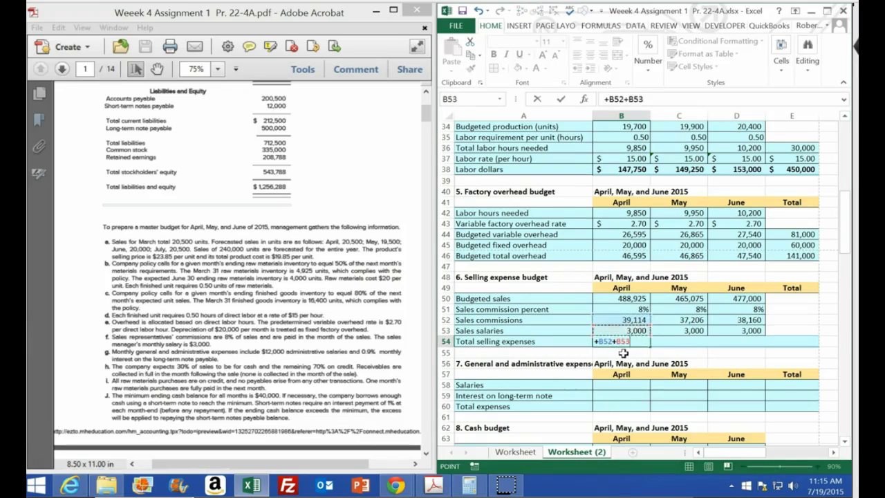
{"action": "key", "text": "Return"}
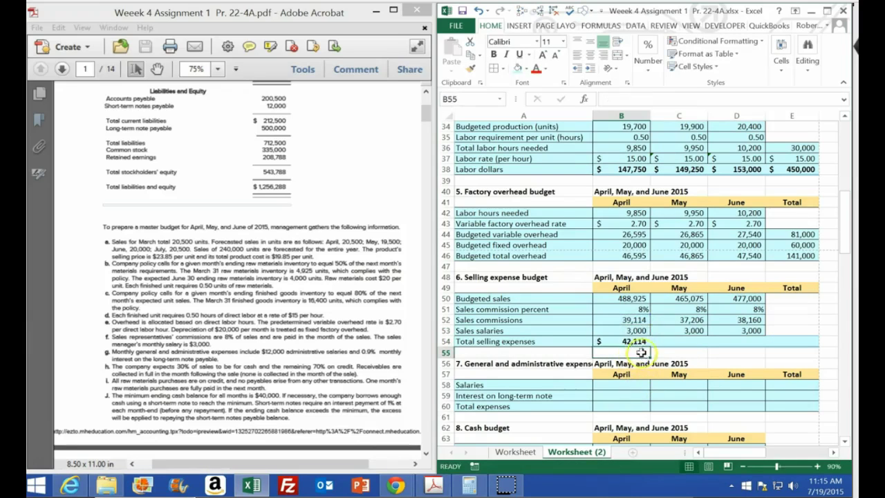
{"action": "left_click", "coordinate": [643, 344]}
{"action": "left_click_drag", "start_coordinate": [651, 350], "coordinate": [747, 343]}
Step: Sum the quarter's total selling expenses in E54 over B54:D54
{"action": "left_click", "coordinate": [802, 341]}
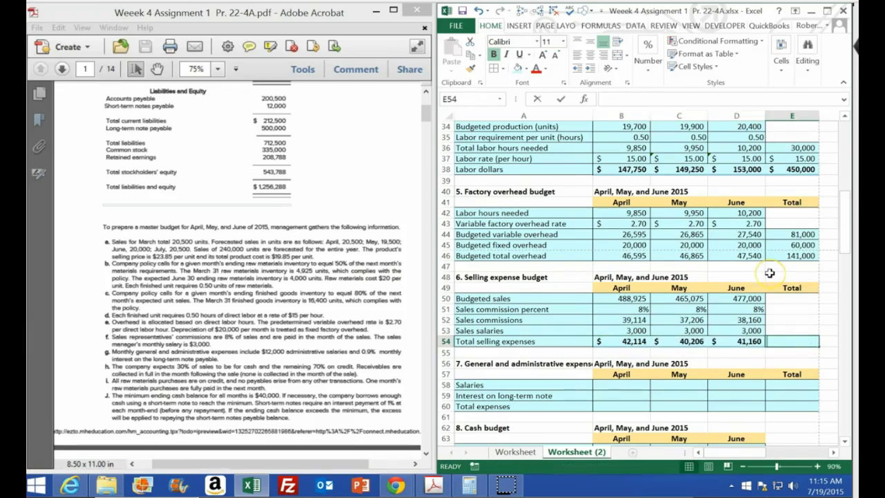
{"action": "type", "text": "=sum("}
{"action": "key", "text": "Left"}
{"action": "key", "text": "shift+Left"}
{"action": "key", "text": "shift+Left"}
{"action": "key", "text": "shift+Left"}
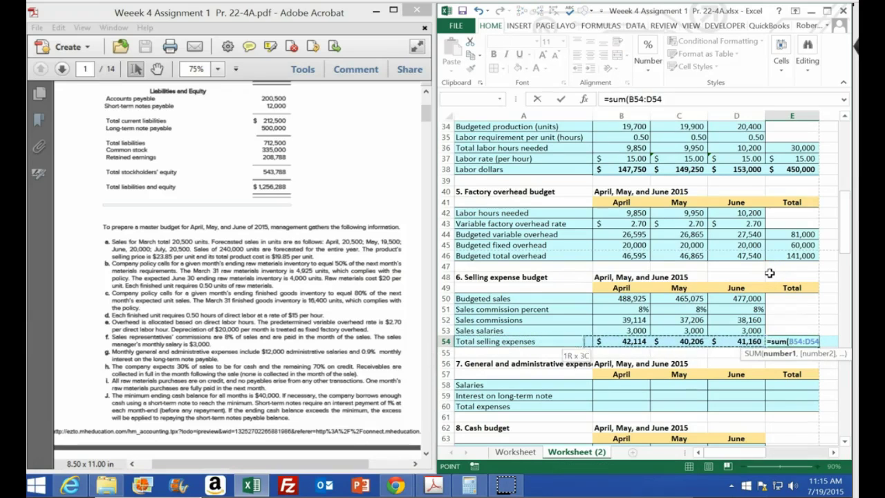
{"action": "key", "text": "Return"}
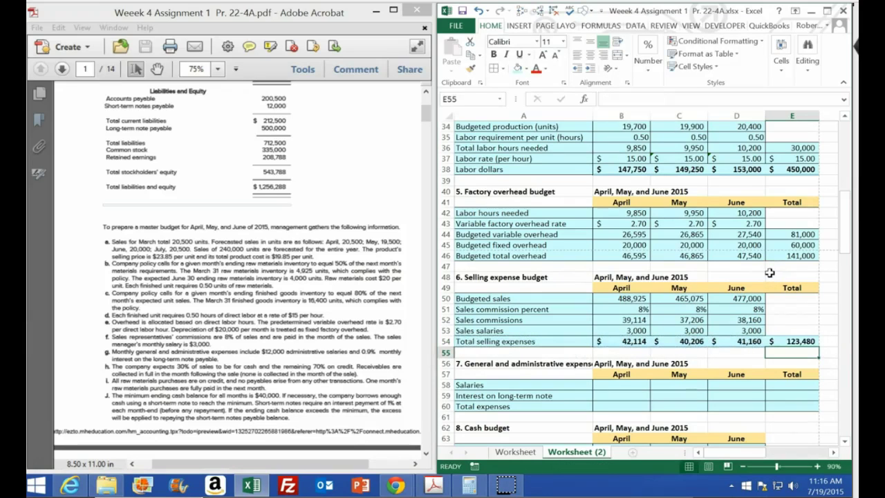
Step: Set April's salaries in the general and administrative expense budget (B58) to 12000 and copy across May and June
{"action": "scroll", "coordinate": [478, 247], "scroll_direction": "down", "scroll_amount": 4}
{"action": "left_click", "coordinate": [478, 247]}
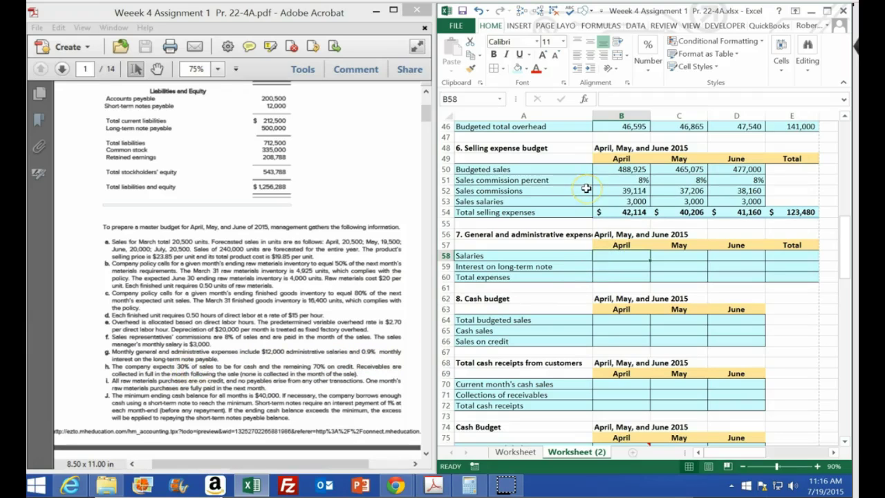
{"action": "type", "text": "12000"}
{"action": "key", "text": "Return"}
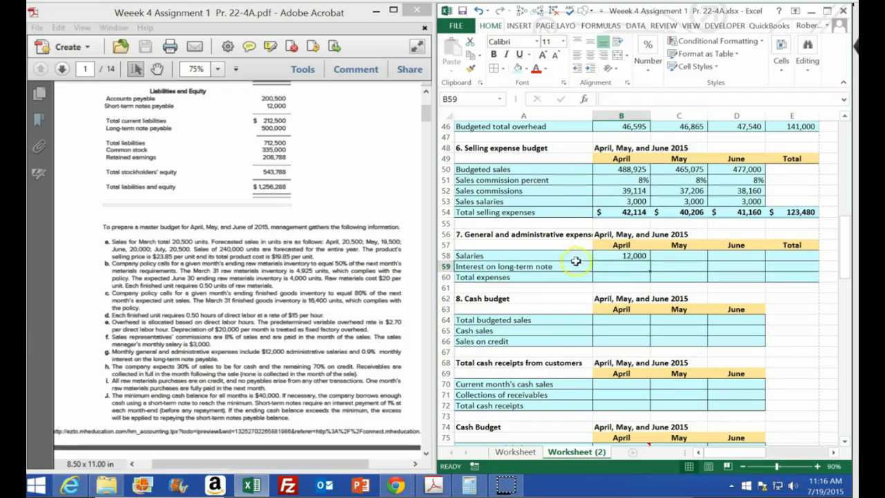
{"action": "left_click", "coordinate": [644, 258]}
{"action": "left_click_drag", "start_coordinate": [652, 260], "coordinate": [743, 260]}
Step: Sum the quarter's general and administrative salaries in E58 over B58:D58
{"action": "left_click", "coordinate": [789, 255]}
{"action": "type", "text": "=sum("}
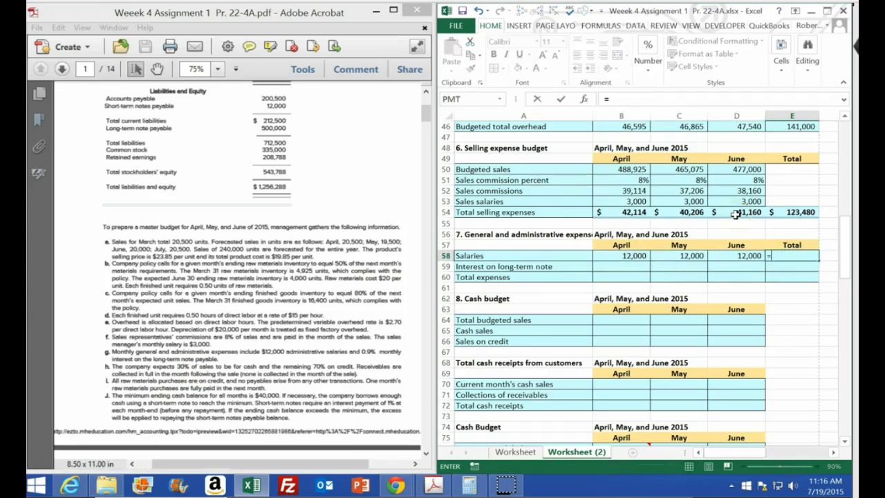
{"action": "key", "text": "Left"}
{"action": "key", "text": "shift+Left"}
{"action": "key", "text": "shift+Left"}
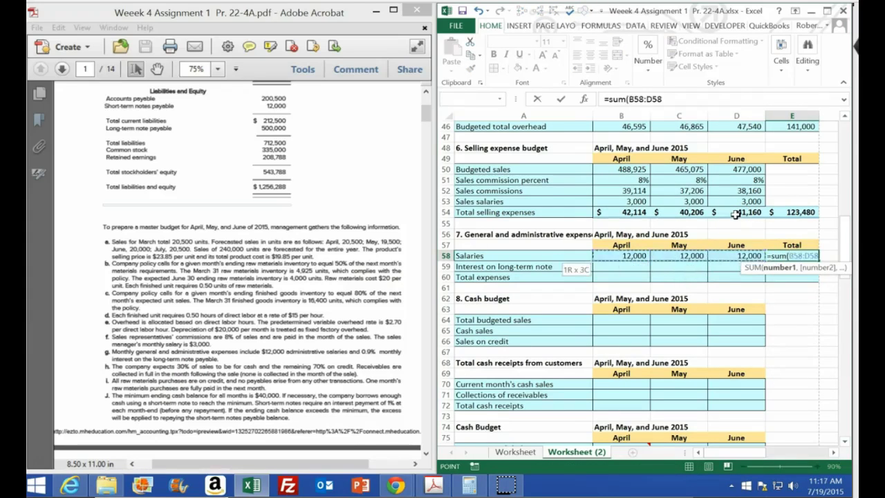
{"action": "key", "text": "Return"}
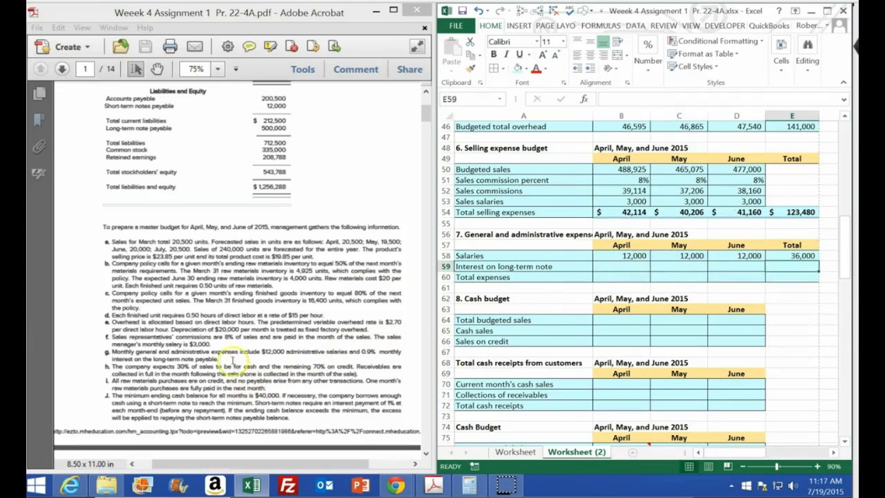
Step: Work out the monthly long-term note interest in Calculator by multiplying 500000 by .009
{"action": "key", "text": "XF86Calculator"}
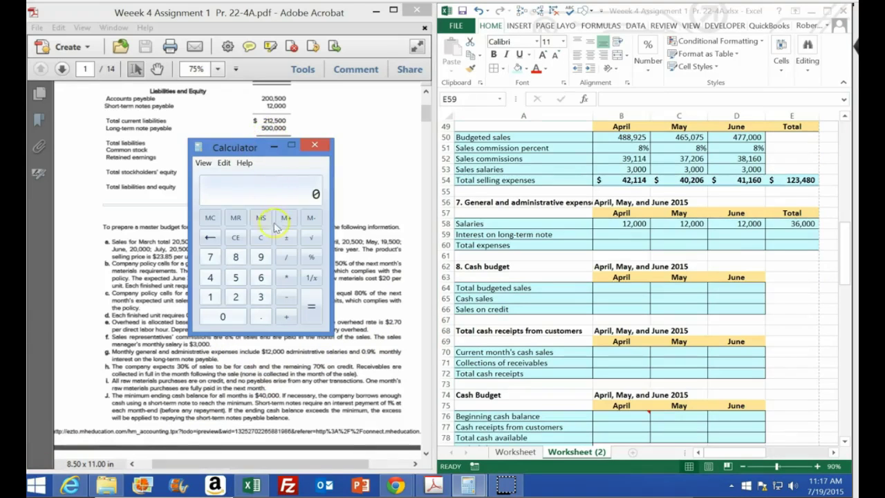
{"action": "left_click", "coordinate": [261, 239]}
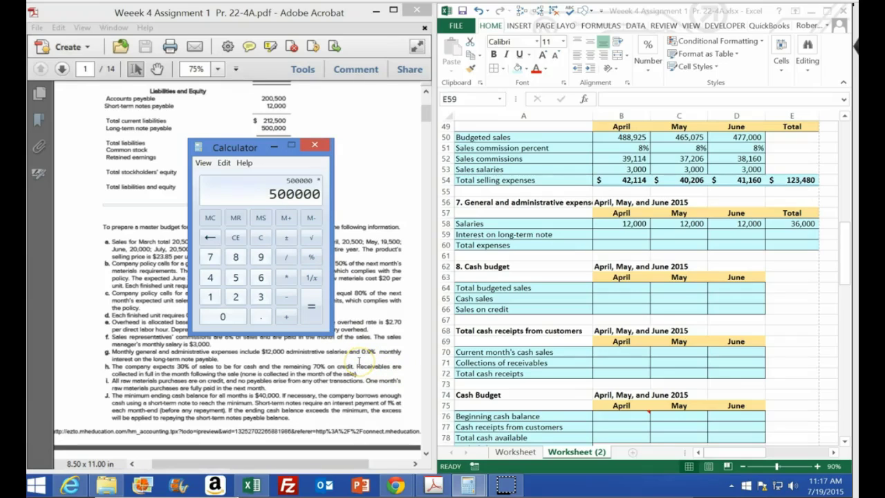
{"action": "type", "text": ".009"}
{"action": "key", "text": "Return"}
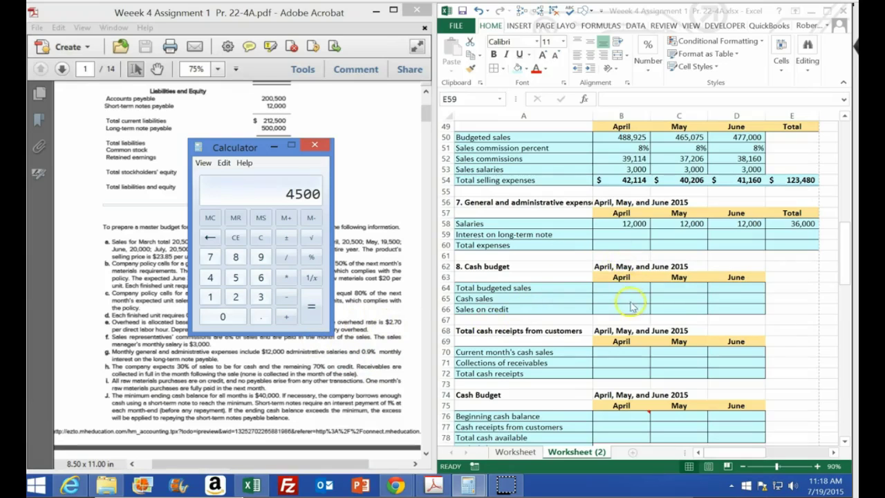
Step: Calculate April's interest on the long-term note in B59 as =500000*.009 and copy it across May and June
{"action": "left_click", "coordinate": [622, 243]}
{"action": "left_click", "coordinate": [618, 235]}
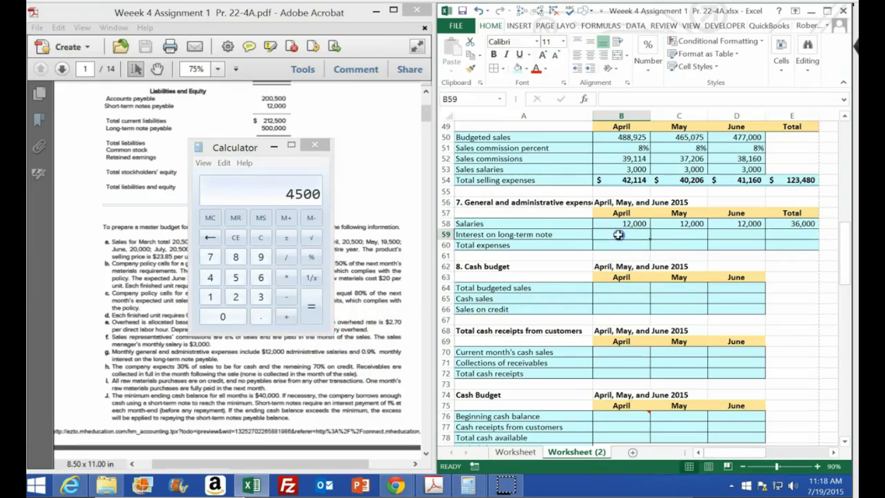
{"action": "type", "text": "="}
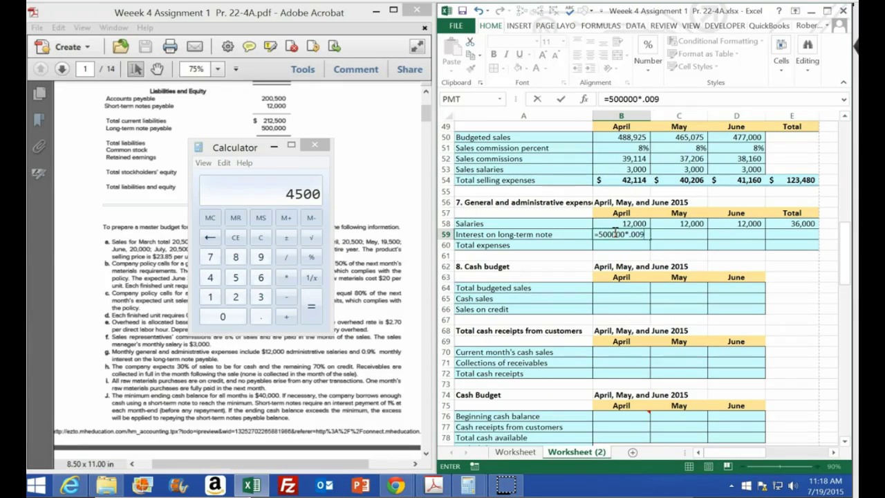
{"action": "type", "text": "500000*.009"}
{"action": "key", "text": "Return"}
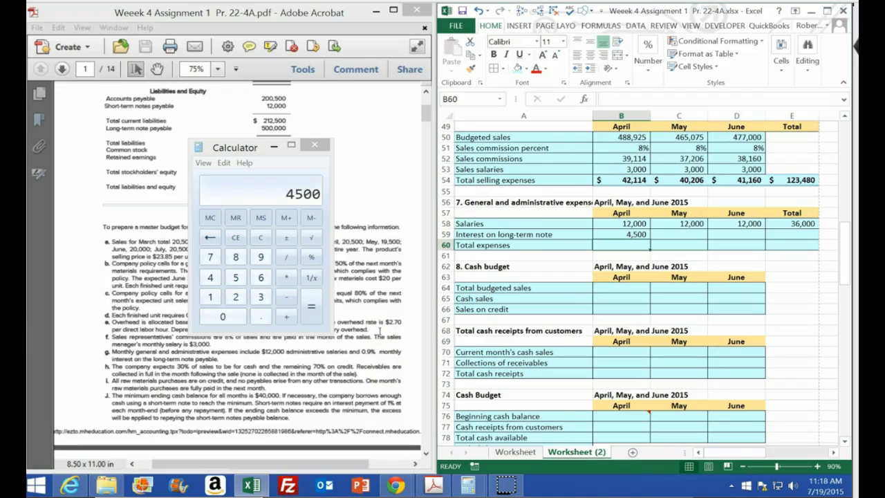
{"action": "left_click", "coordinate": [628, 235]}
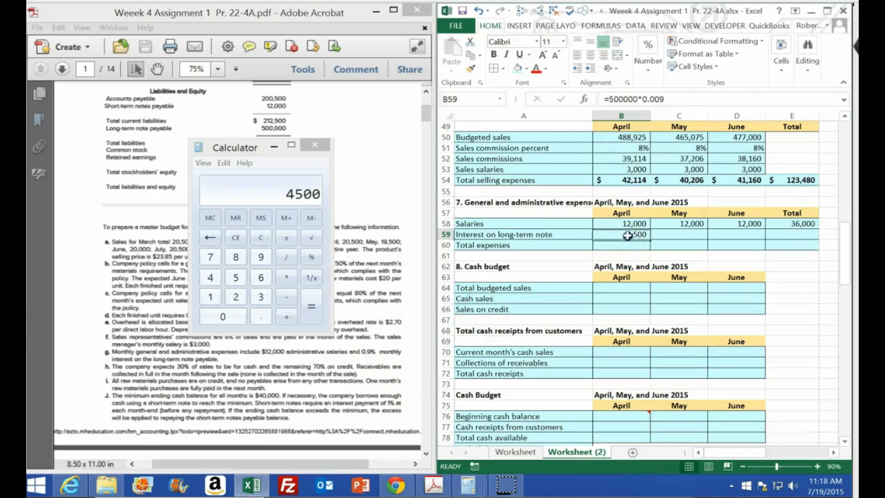
{"action": "left_click_drag", "start_coordinate": [650, 240], "coordinate": [737, 239]}
Step: Sum the quarter's interest on the long-term note in E59 over B59:D59
{"action": "left_click", "coordinate": [794, 234]}
{"action": "type", "text": "=sum("}
{"action": "key", "text": "Left"}
{"action": "key", "text": "shift+Left"}
{"action": "key", "text": "shift+Left"}
{"action": "key", "text": "Return"}
Step: Total April's general and administrative expenses in B60 as =SUM(B58:B59), fill through the Total column, and check the sums across and down
{"action": "key", "text": "Left"}
{"action": "key", "text": "Left"}
{"action": "key", "text": "Left"}
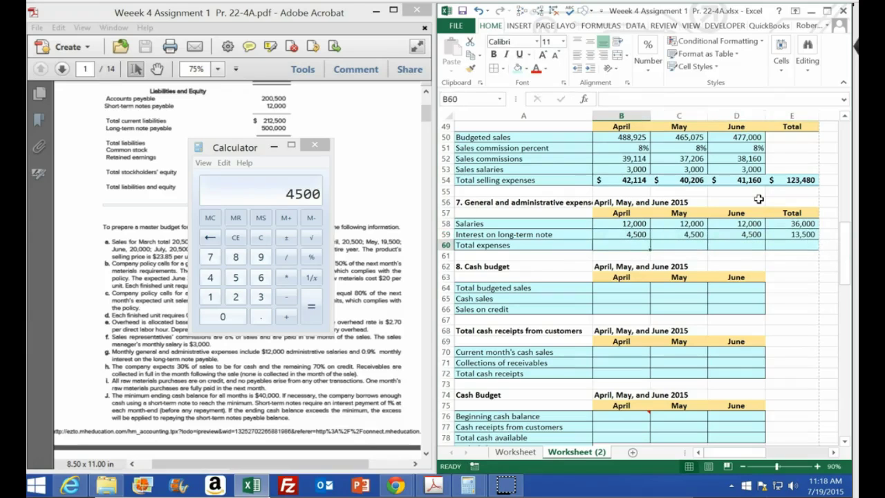
{"action": "type", "text": "=sum("}
{"action": "key", "text": "Up"}
{"action": "key", "text": "shift+Up"}
{"action": "key", "text": "Return"}
{"action": "left_click", "coordinate": [643, 245]}
{"action": "left_click_drag", "start_coordinate": [650, 247], "coordinate": [792, 245]}
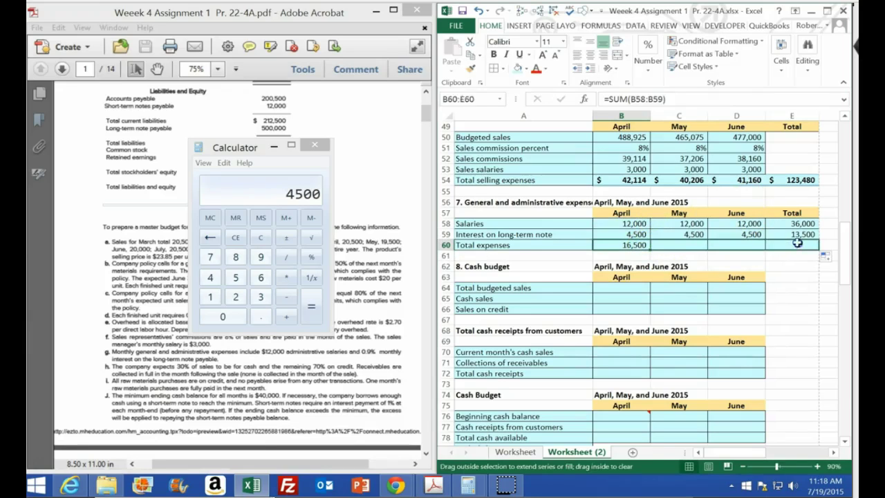
{"action": "left_click_drag", "start_coordinate": [623, 246], "coordinate": [738, 246]}
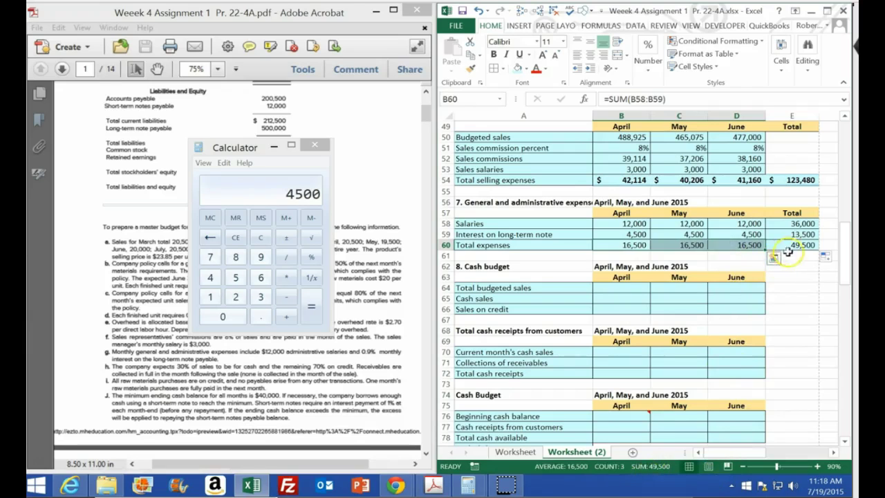
{"action": "left_click_drag", "start_coordinate": [796, 223], "coordinate": [795, 235]}
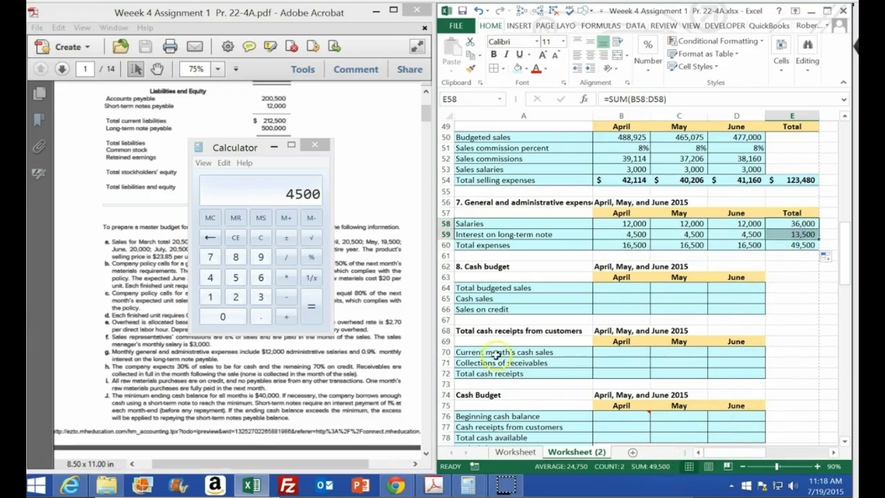
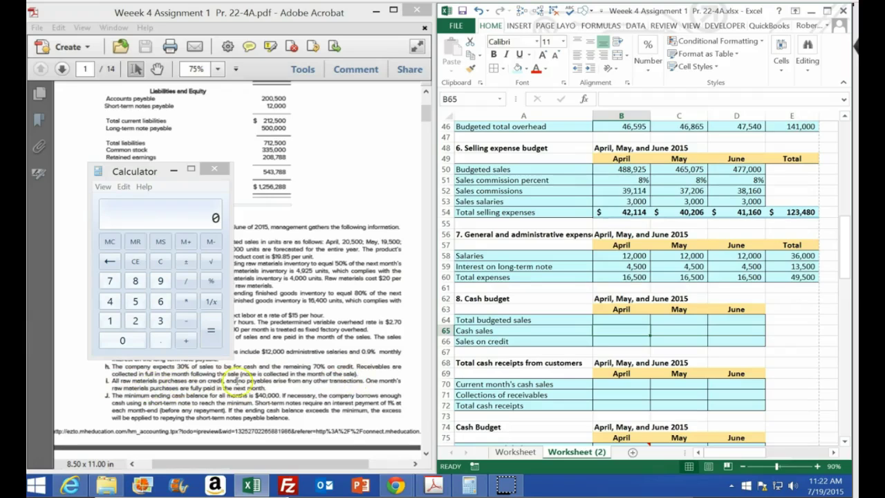
Step: Link April's total budgeted sales in the cash budget (B64) to April's budgeted total dollars in D5
{"action": "left_click", "coordinate": [617, 322]}
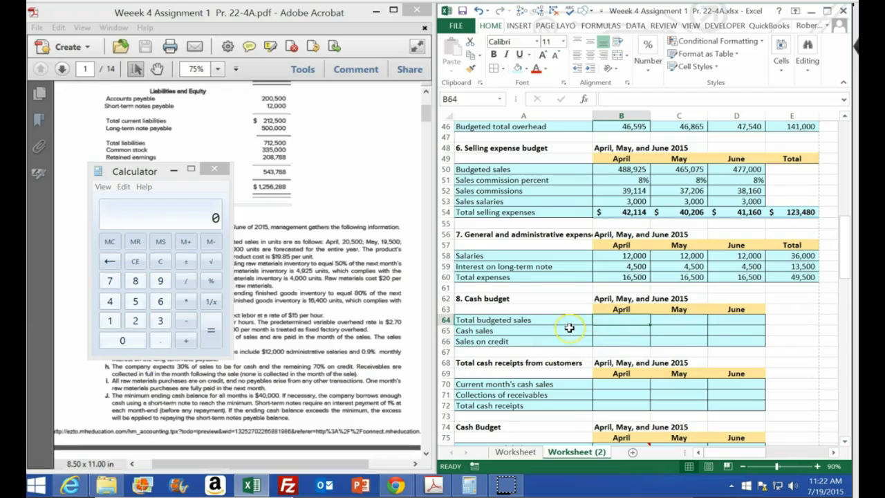
{"action": "type", "text": "="}
{"action": "scroll", "coordinate": [659, 320], "scroll_direction": "up", "scroll_amount": 15}
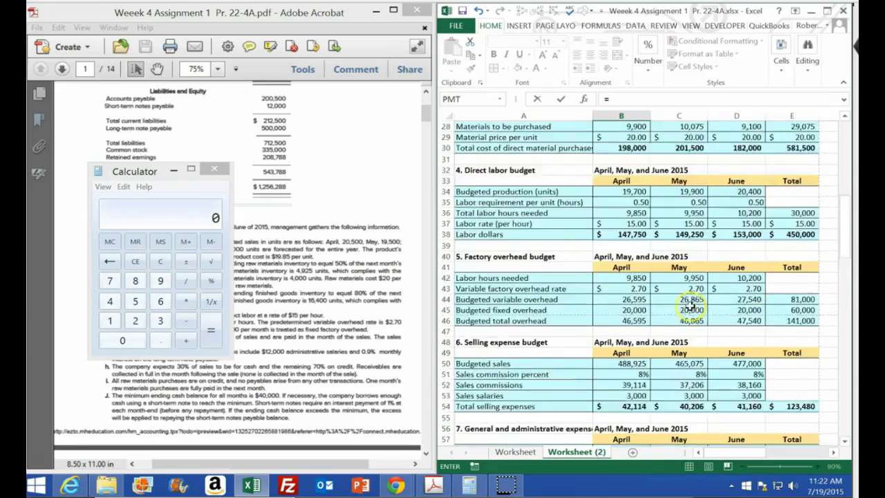
{"action": "left_click", "coordinate": [735, 189]}
{"action": "key", "text": "Tab"}
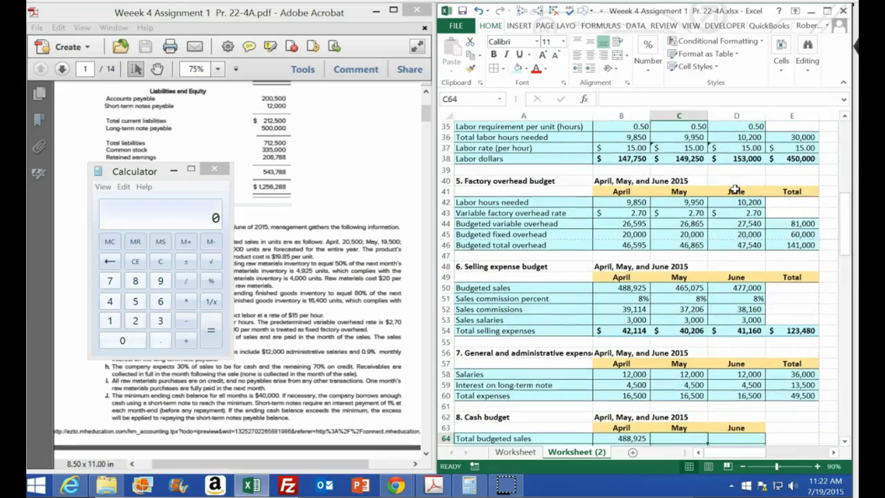
Step: Link May's and June's total budgeted sales in the cash budget (C64 and D64) to sales budget cells D6 and D7
{"action": "type", "text": "+"}
{"action": "scroll", "coordinate": [704, 192], "scroll_direction": "up", "scroll_amount": 11}
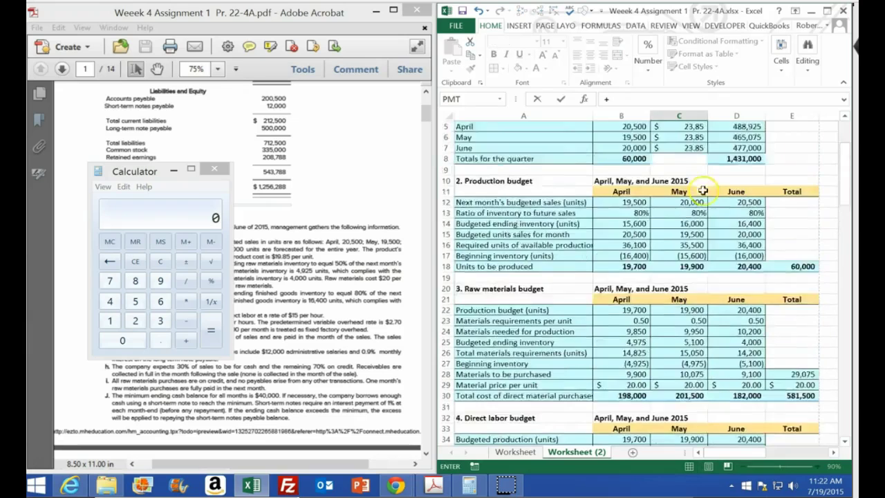
{"action": "left_click", "coordinate": [737, 197]}
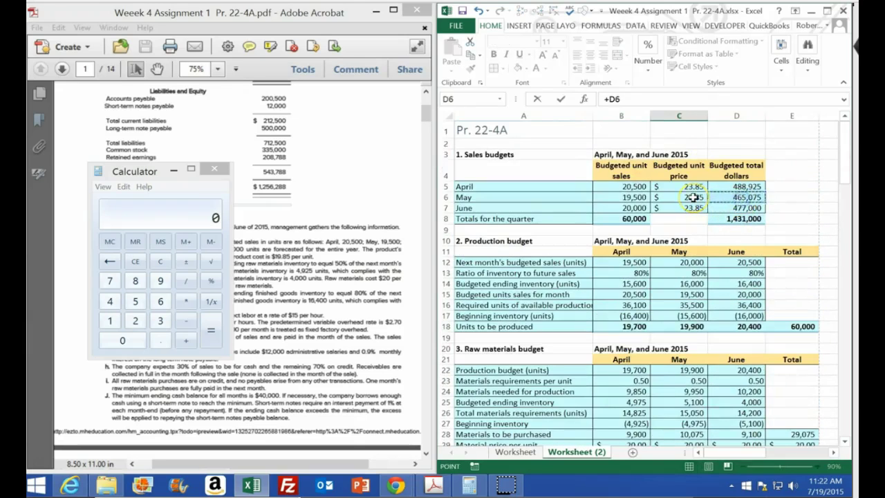
{"action": "key", "text": "Tab"}
{"action": "type", "text": "+"}
{"action": "scroll", "coordinate": [692, 198], "scroll_direction": "up", "scroll_amount": 11}
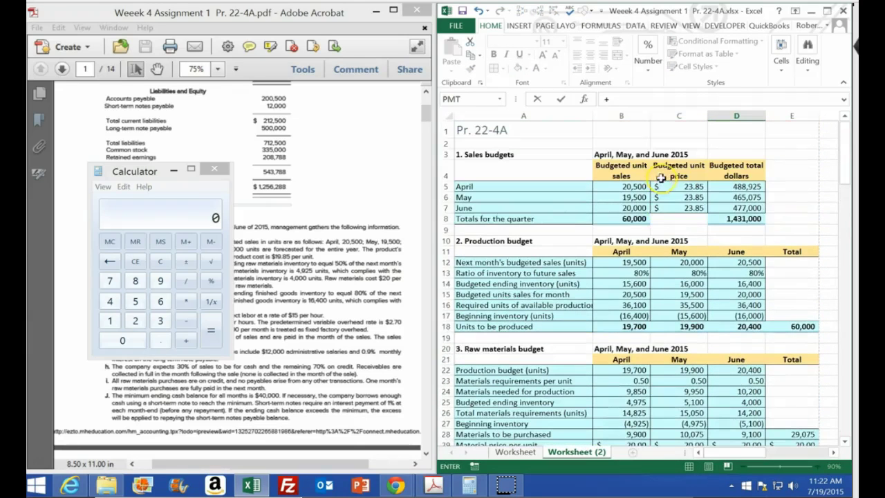
{"action": "left_click", "coordinate": [748, 208]}
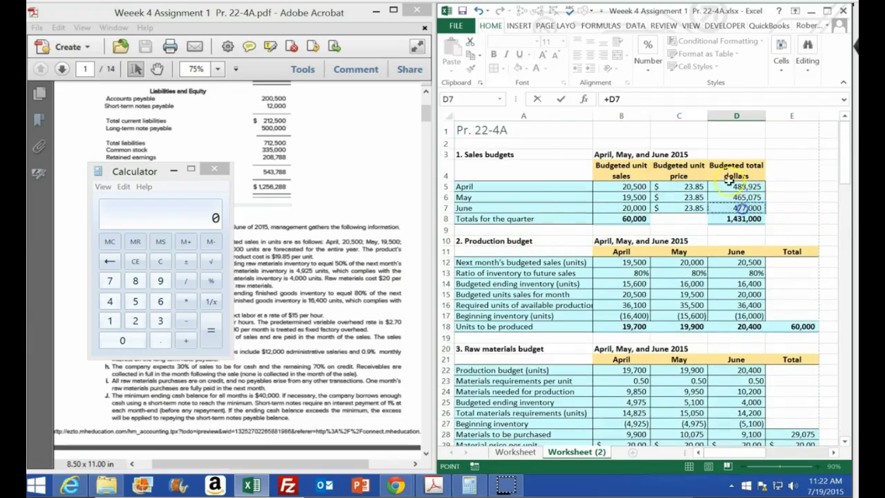
{"action": "key", "text": "Return"}
Step: Calculate April's cash sales in B65 as 30% of total budgeted sales with the formula =B64*.3
{"action": "key", "text": "Down"}
{"action": "key", "text": "Down"}
{"action": "key", "text": "Left"}
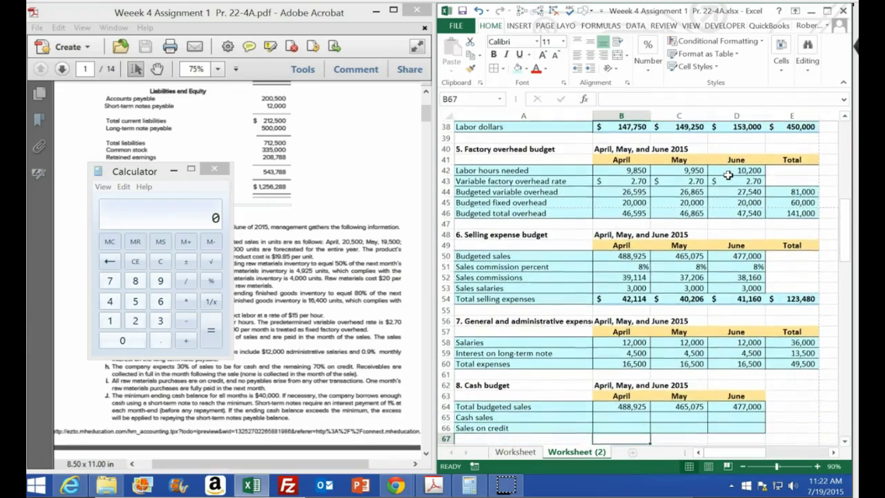
{"action": "key", "text": "Up"}
{"action": "key", "text": "Up"}
{"action": "key", "text": "Right"}
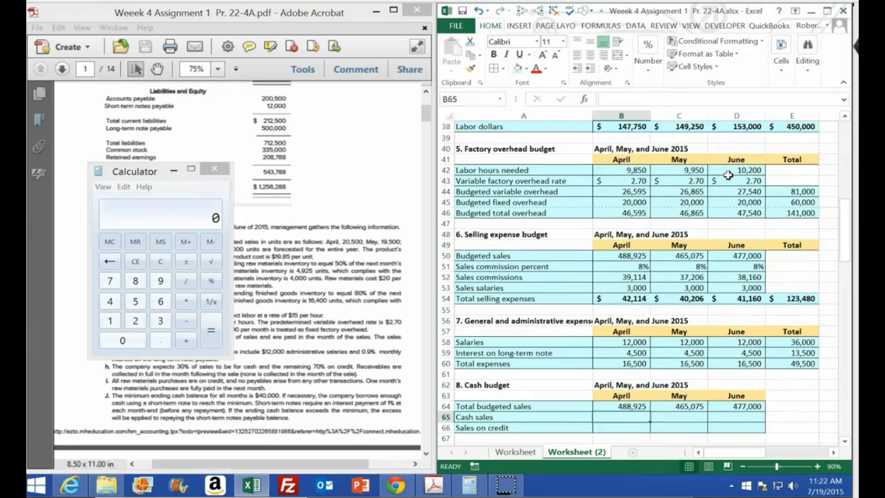
{"action": "type", "text": "="}
{"action": "key", "text": "Up"}
{"action": "type", "text": "*0"}
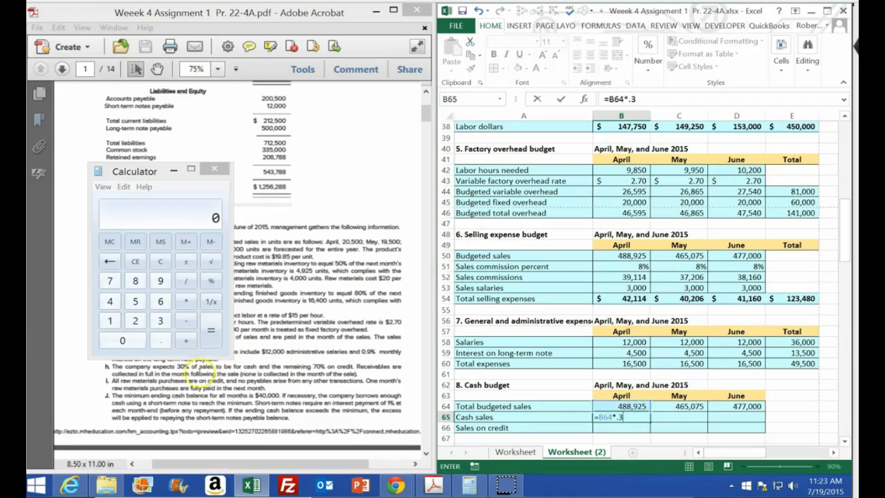
{"action": "type", "text": ".3"}
{"action": "key", "text": "Return"}
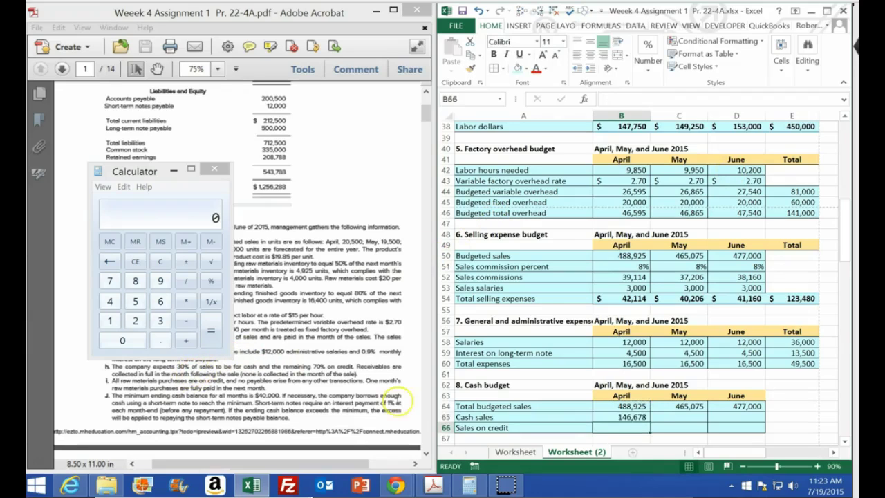
Step: Fill the April cash sales formula across to May and June, and check June's formula in D65
{"action": "left_click", "coordinate": [635, 417]}
{"action": "left_click_drag", "start_coordinate": [649, 421], "coordinate": [742, 420]}
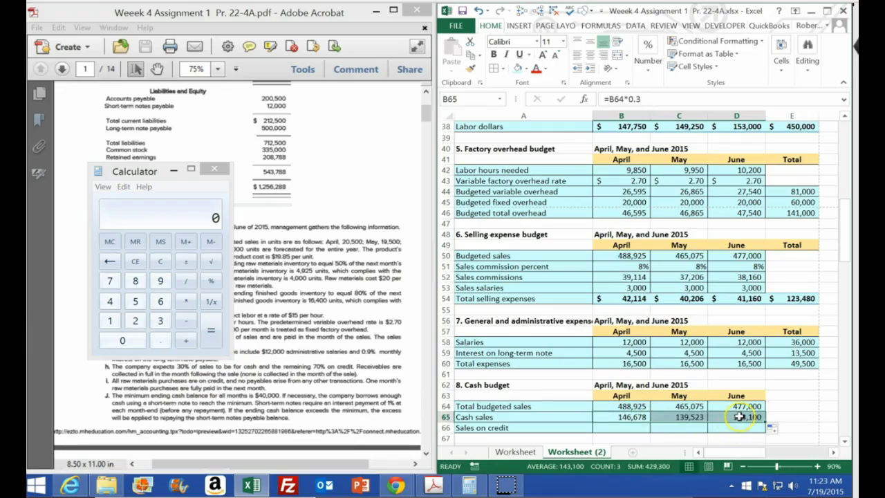
{"action": "double_click", "coordinate": [740, 417]}
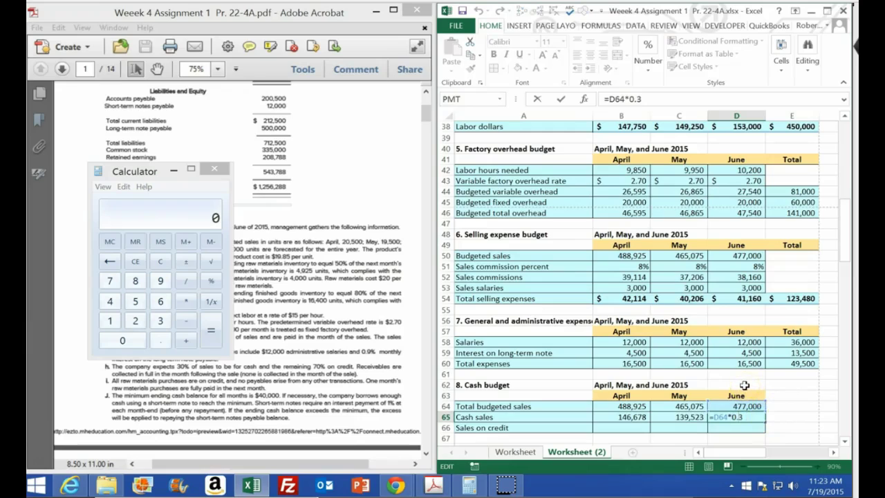
{"action": "key", "text": "Return"}
Step: Calculate April's sales on credit in B66 as total budgeted sales minus cash sales, =B64-B65
{"action": "left_click", "coordinate": [642, 425]}
{"action": "left_click", "coordinate": [538, 429]}
{"action": "type", "text": "="}
{"action": "key", "text": "Up"}
{"action": "key", "text": "Up"}
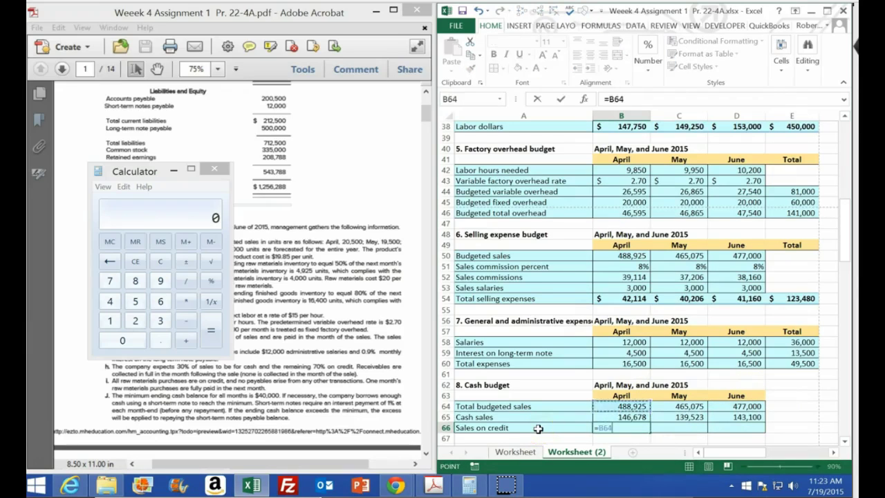
{"action": "type", "text": "-"}
{"action": "key", "text": "Up"}
{"action": "key", "text": "Return"}
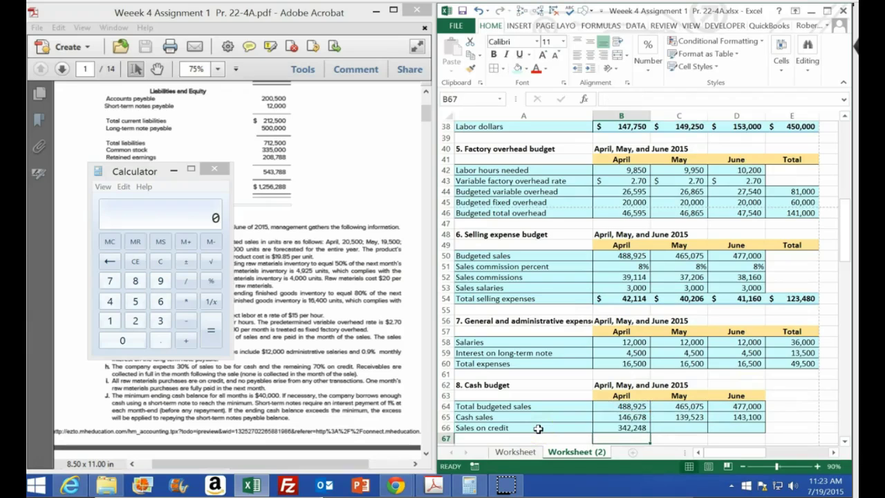
Step: Calculate April's sales on credit in B66 as 70% of total budgeted sales with the formula =B64*.7
{"action": "key", "text": "Up"}
{"action": "type", "text": "="}
{"action": "key", "text": "Up"}
{"action": "key", "text": "Up"}
{"action": "type", "text": "*"}
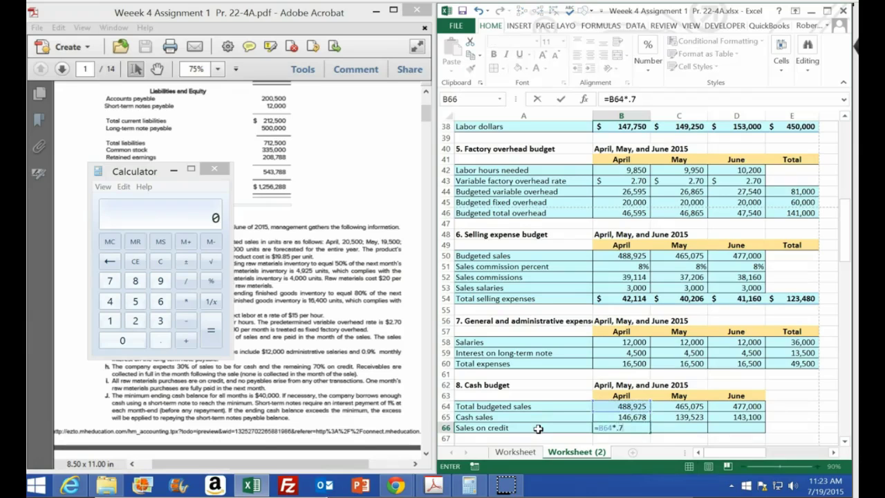
{"action": "type", "text": ".7"}
{"action": "key", "text": "Return"}
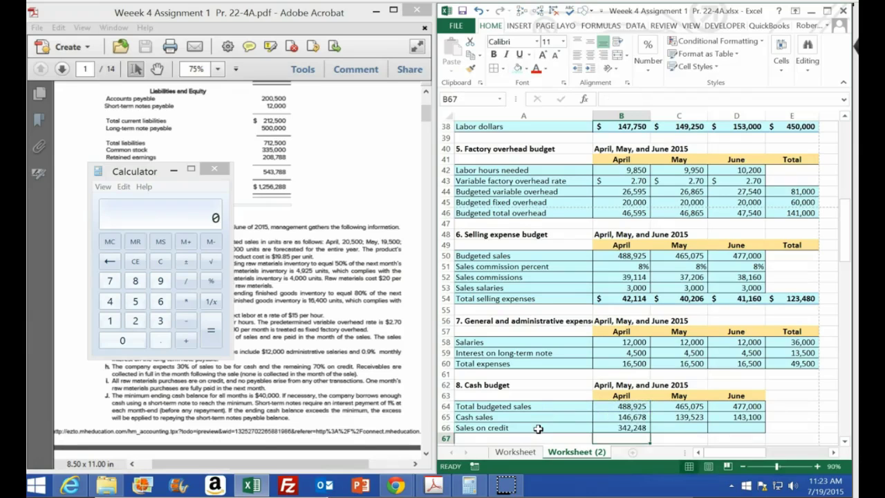
Step: Fill the credit sales formula from B66 across to June, and check the sum of April's cash and credit sales
{"action": "left_click", "coordinate": [643, 428]}
{"action": "left_click_drag", "start_coordinate": [651, 432], "coordinate": [747, 431]}
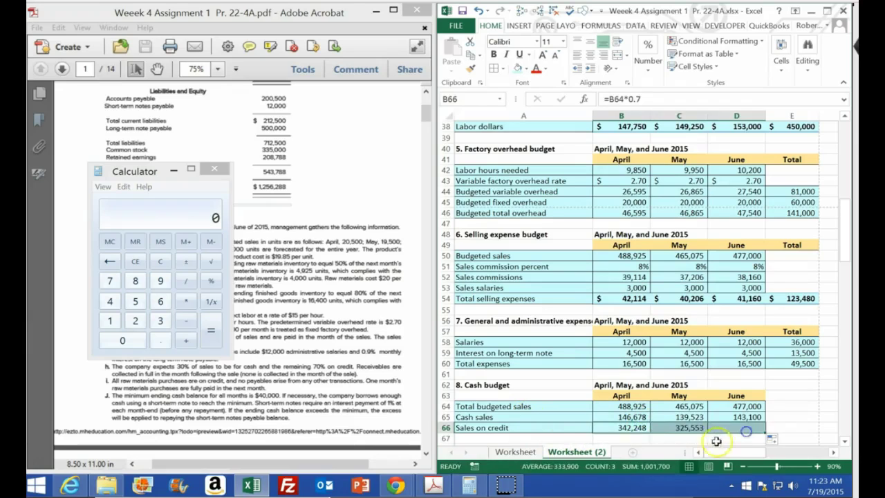
{"action": "left_click", "coordinate": [640, 418]}
{"action": "left_click_drag", "start_coordinate": [640, 418], "coordinate": [640, 427]}
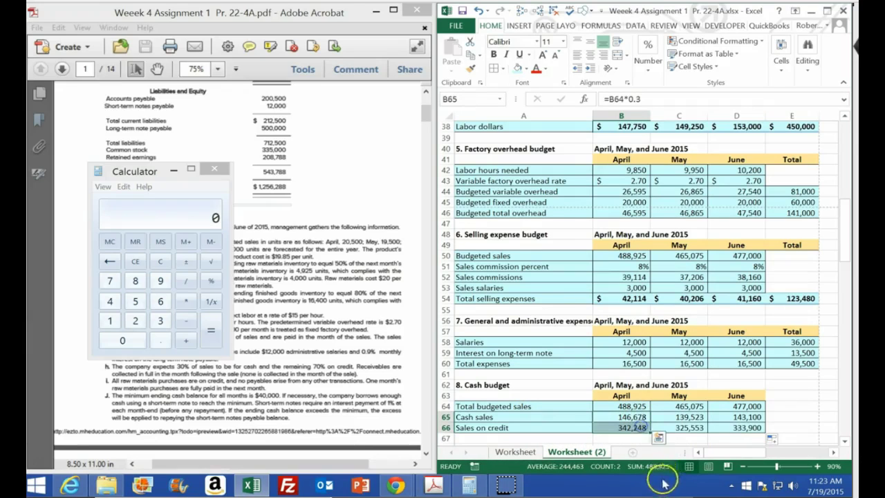
Step: Link April's current month's cash sales in B70 to cash sales in B65, and fill the link across to June
{"action": "left_click", "coordinate": [574, 383]}
{"action": "scroll", "coordinate": [560, 381], "scroll_direction": "down", "scroll_amount": 3}
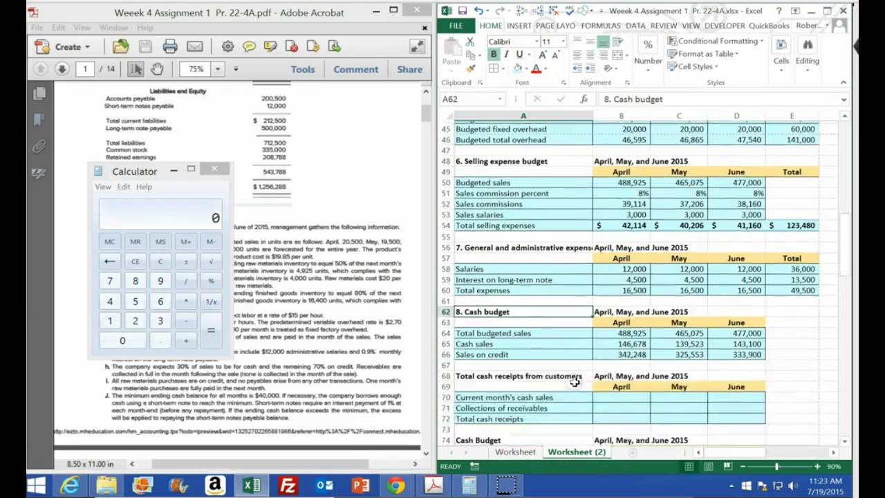
{"action": "left_click", "coordinate": [624, 323]}
{"action": "left_click", "coordinate": [624, 331]}
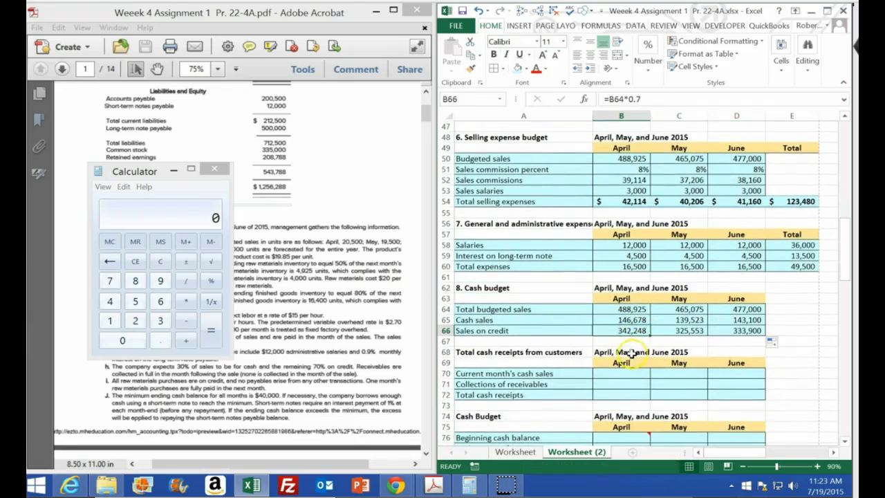
{"action": "scroll", "coordinate": [631, 350], "scroll_direction": "down", "scroll_amount": 1}
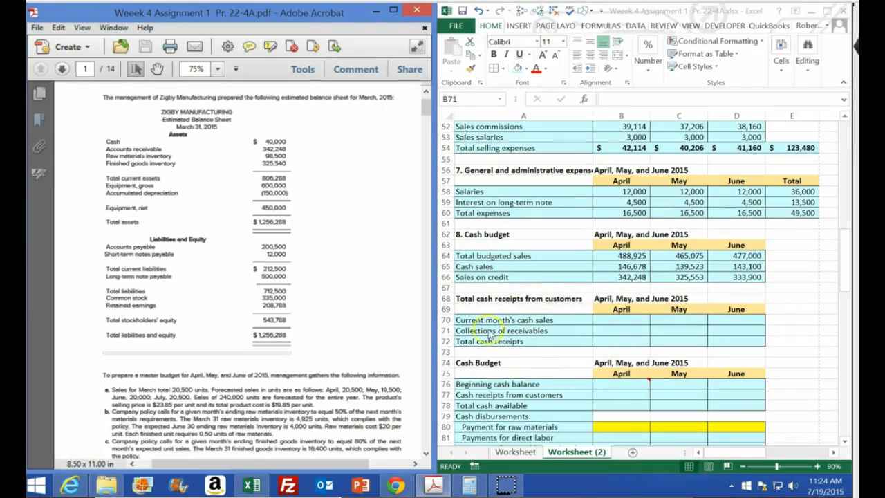
{"action": "left_click", "coordinate": [604, 330]}
{"action": "left_click", "coordinate": [608, 320]}
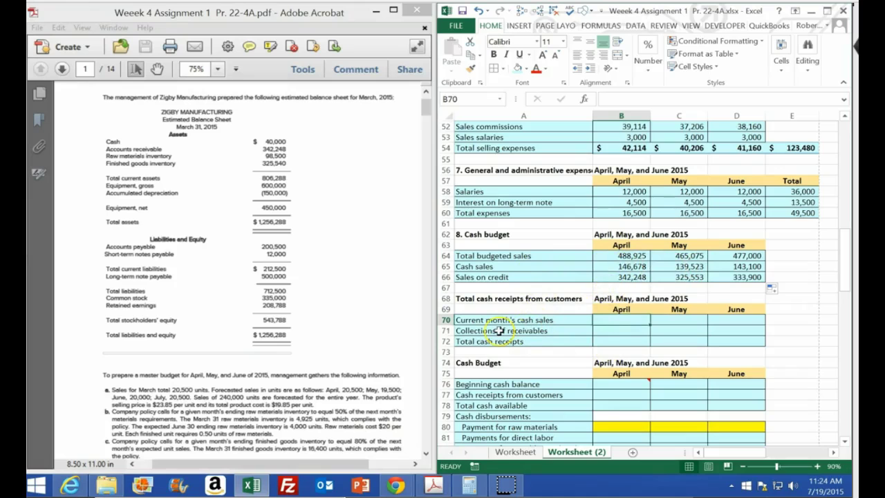
{"action": "type", "text": "+"}
{"action": "key", "text": "Up"}
{"action": "key", "text": "Up"}
{"action": "key", "text": "Up"}
{"action": "key", "text": "Up"}
{"action": "key", "text": "Up"}
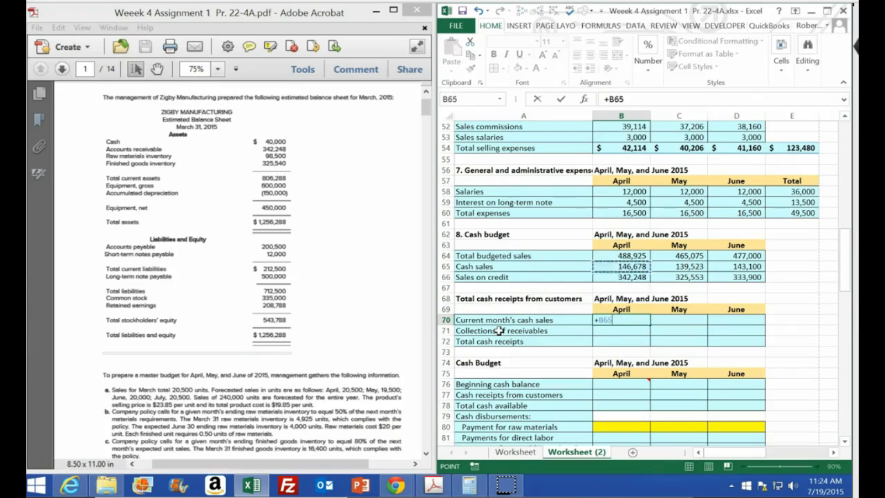
{"action": "key", "text": "Return"}
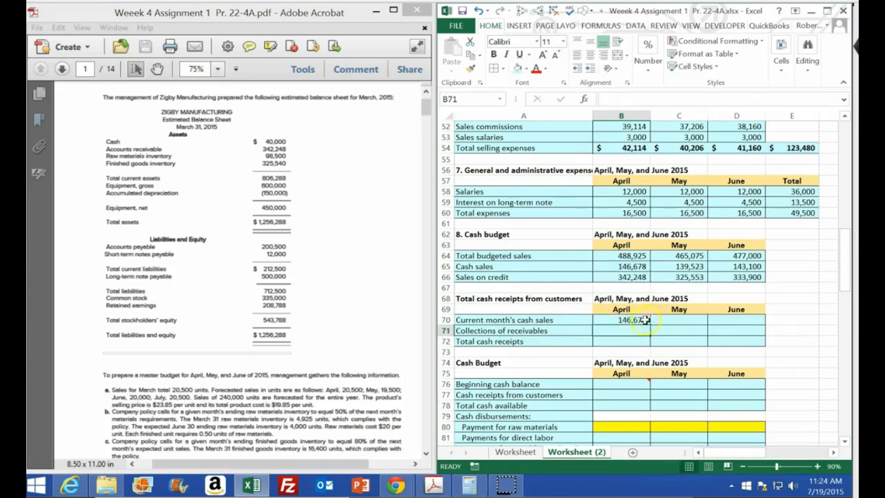
{"action": "left_click", "coordinate": [643, 320]}
{"action": "left_click_drag", "start_coordinate": [650, 324], "coordinate": [743, 327]}
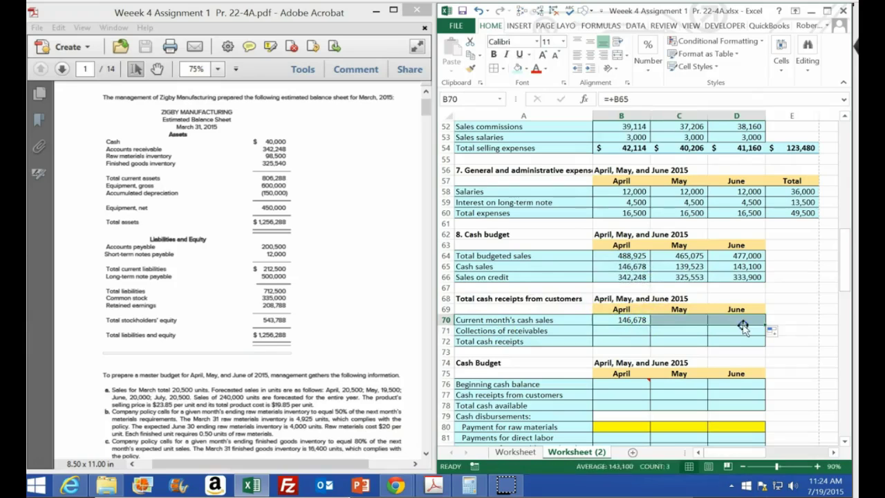
Step: Link May's collections of receivables in C71 to April's sales on credit in B66
{"action": "left_click", "coordinate": [621, 330]}
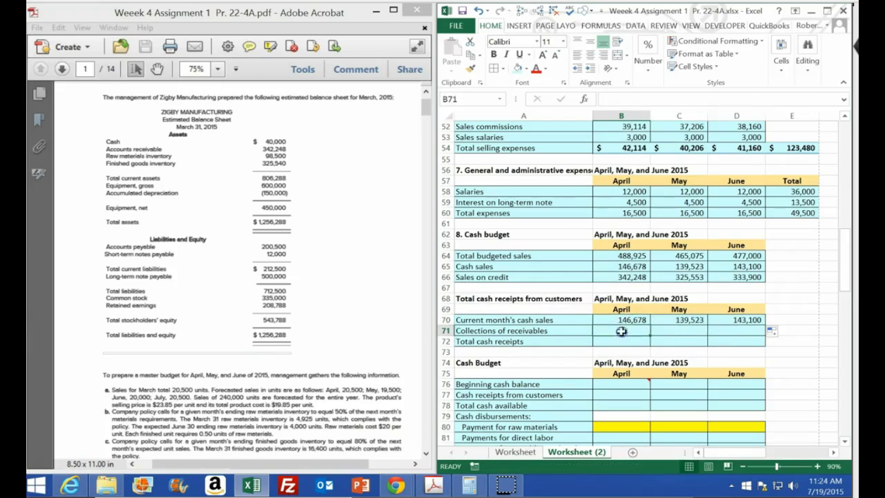
{"action": "left_click", "coordinate": [674, 331]}
{"action": "type", "text": "+"}
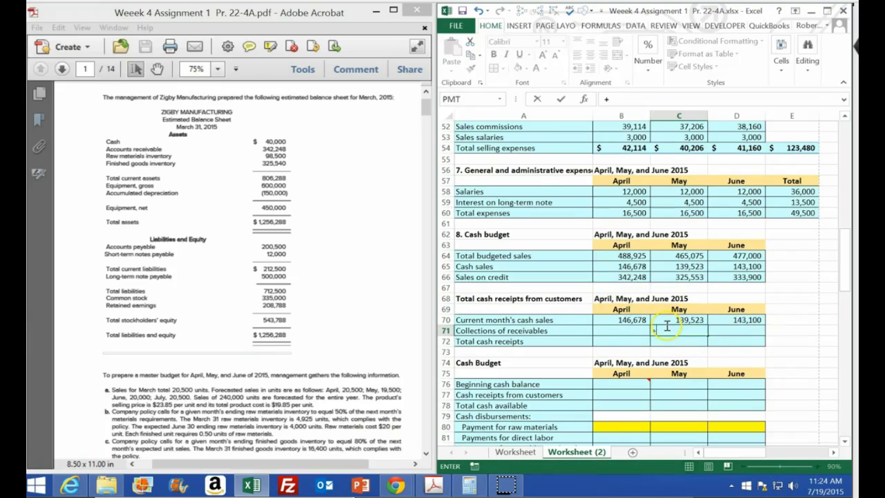
{"action": "key", "text": "Left"}
{"action": "key", "text": "Up"}
{"action": "key", "text": "Up"}
{"action": "key", "text": "Up"}
{"action": "key", "text": "Up"}
{"action": "key", "text": "Up"}
{"action": "key", "text": "Return"}
Step: Link June's collections of receivables in D71 to May's sales on credit in C66
{"action": "key", "text": "Right"}
{"action": "type", "text": "+"}
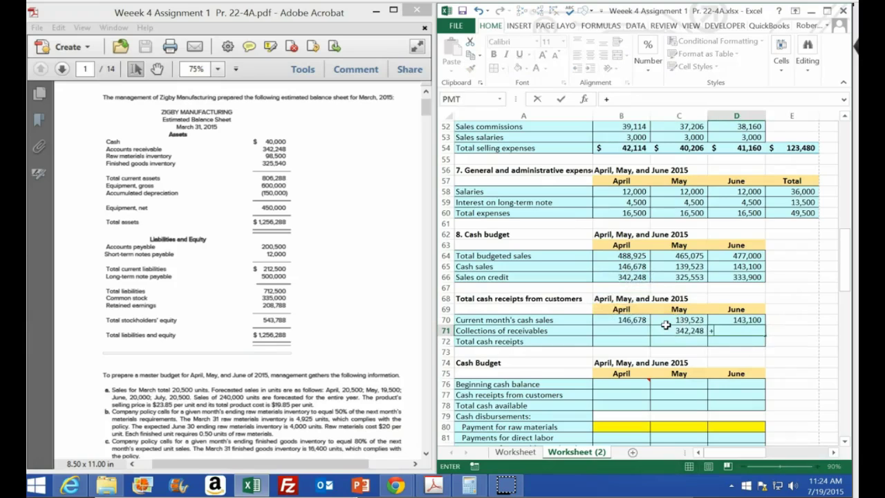
{"action": "left_click", "coordinate": [691, 276]}
{"action": "key", "text": "Return"}
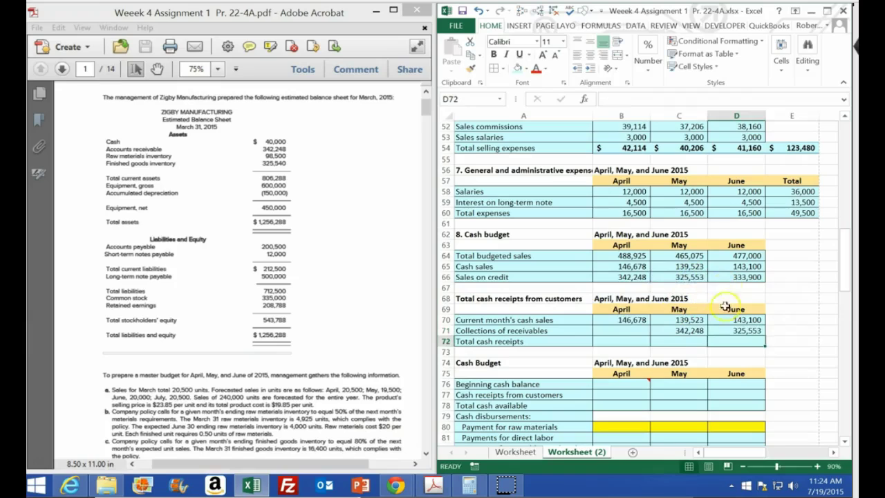
Step: Enter March's accounts receivable balance of 342,248 as April's collections of receivables in B71
{"action": "left_click", "coordinate": [628, 330]}
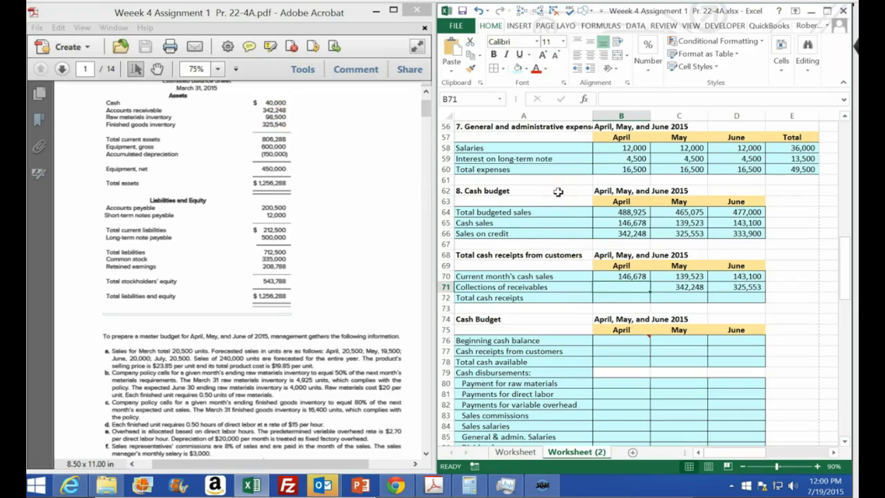
{"action": "type", "text": "342,248"}
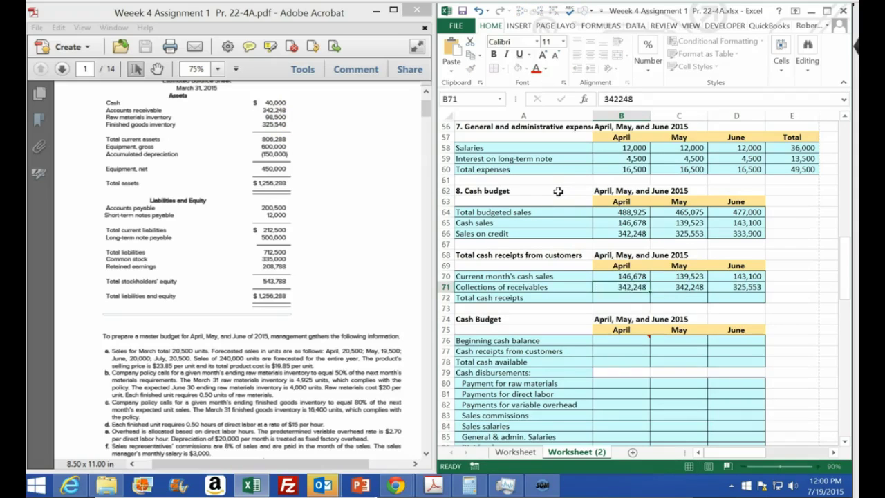
{"action": "key", "text": "Return"}
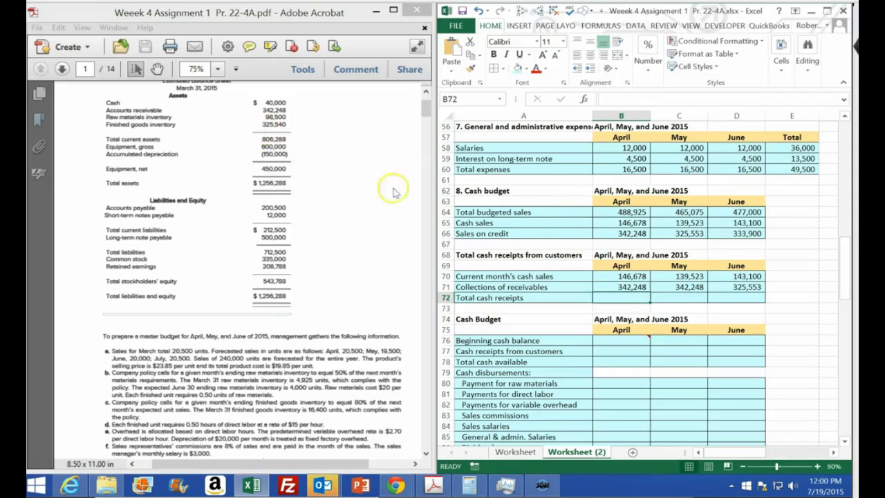
Step: Total April's cash receipts in B72 as =SUM(B70:B71), and fill the formula across to June
{"action": "type", "text": "=sum("}
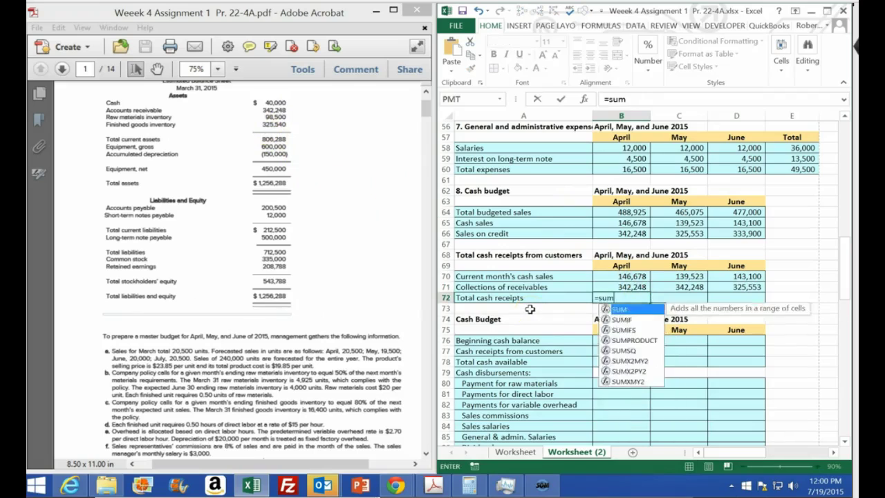
{"action": "key", "text": "Up"}
{"action": "key", "text": "shift+Up"}
{"action": "key", "text": "Return"}
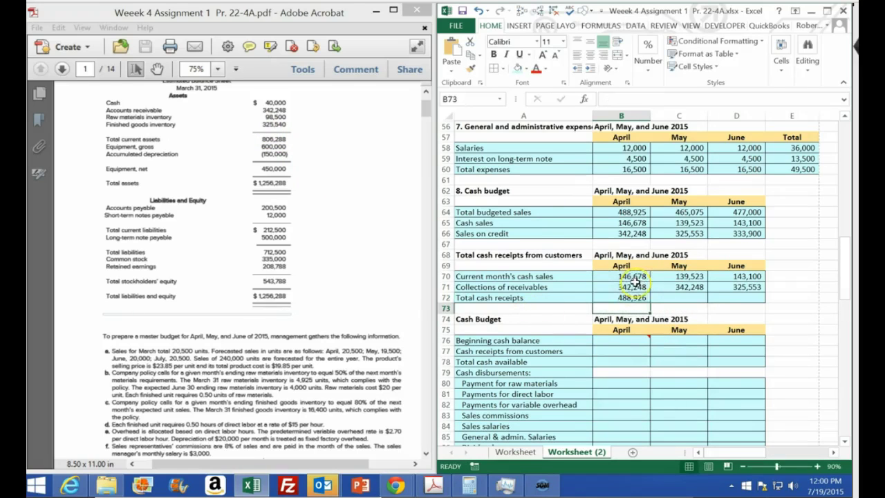
{"action": "left_click", "coordinate": [633, 300]}
{"action": "left_click_drag", "start_coordinate": [650, 302], "coordinate": [765, 307]}
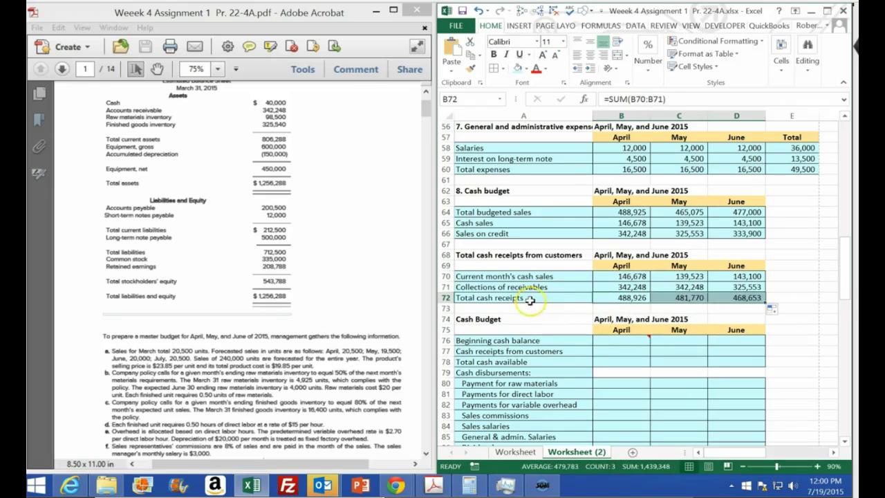
Step: Enter 40,000 as April's beginning cash balance in B76 of the cash budget
{"action": "left_click", "coordinate": [530, 299]}
{"action": "left_click", "coordinate": [525, 340]}
{"action": "scroll", "coordinate": [524, 344], "scroll_direction": "down", "scroll_amount": 3}
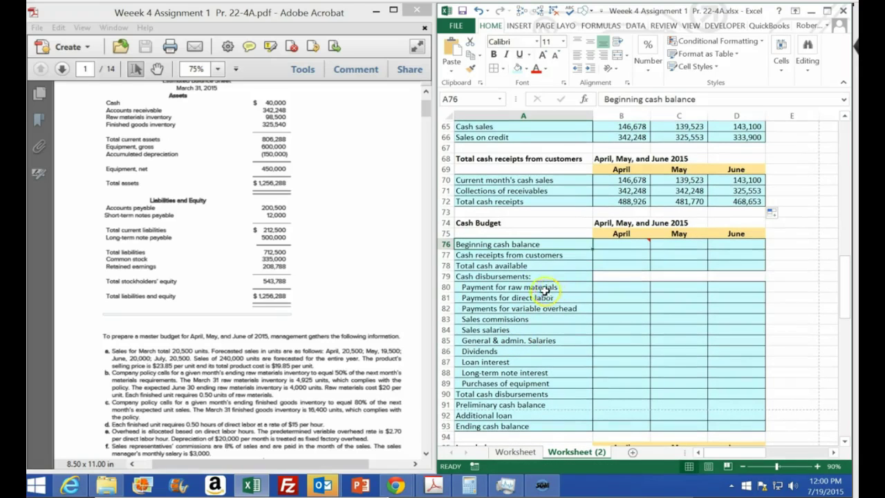
{"action": "left_click", "coordinate": [608, 249]}
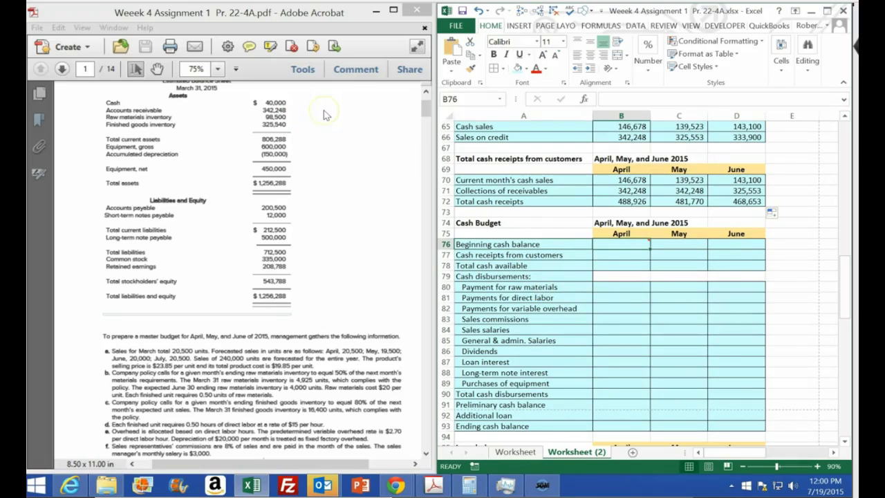
{"action": "type", "text": "40,000"}
{"action": "key", "text": "Return"}
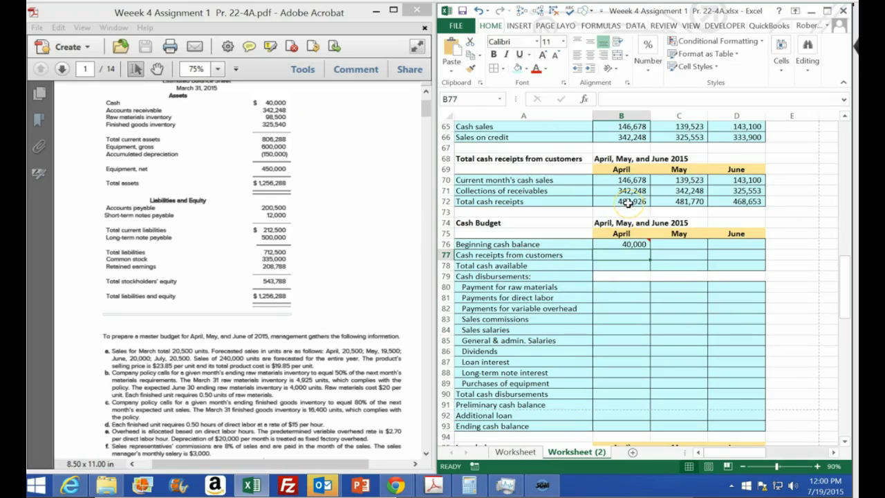
Step: Link April's cash receipts from customers in B77 to total cash receipts in B72
{"action": "left_click", "coordinate": [626, 309]}
{"action": "type", "text": "+"}
{"action": "key", "text": "Up"}
{"action": "key", "text": "Up"}
{"action": "key", "text": "Up"}
{"action": "key", "text": "Up"}
{"action": "key", "text": "Up"}
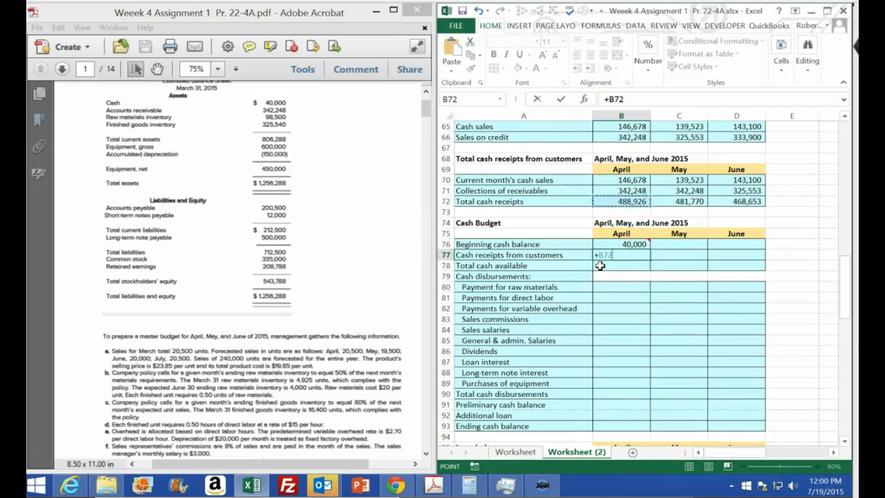
{"action": "key", "text": "Return"}
Step: Total April's cash available in B78 as the sum of B76:B77
{"action": "type", "text": "=sum("}
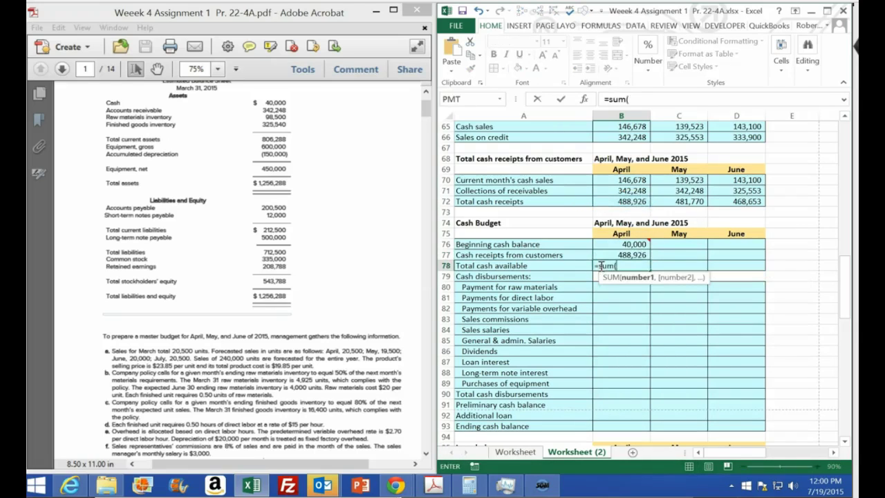
{"action": "key", "text": "Up"}
{"action": "key", "text": "shift+Up"}
{"action": "key", "text": "shift+Return"}
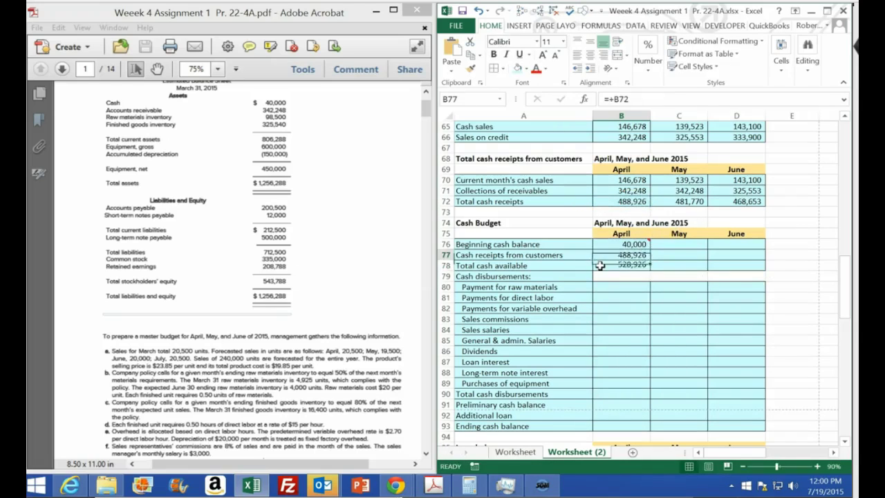
Step: Enter 200,500, the March 31 accounts payable, as April's payment for raw materials in B80 of the cash budget
{"action": "key", "text": "Down"}
{"action": "key", "text": "Down"}
{"action": "key", "text": "Down"}
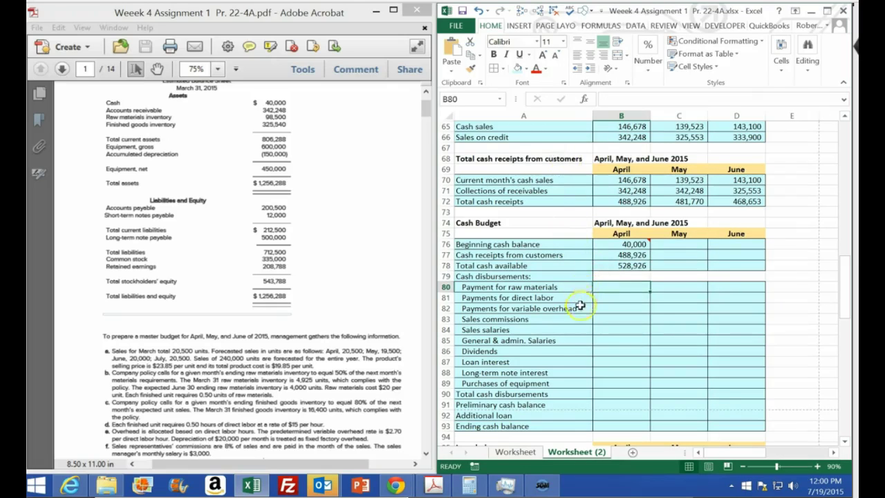
{"action": "scroll", "coordinate": [580, 306], "scroll_direction": "up", "scroll_amount": 16}
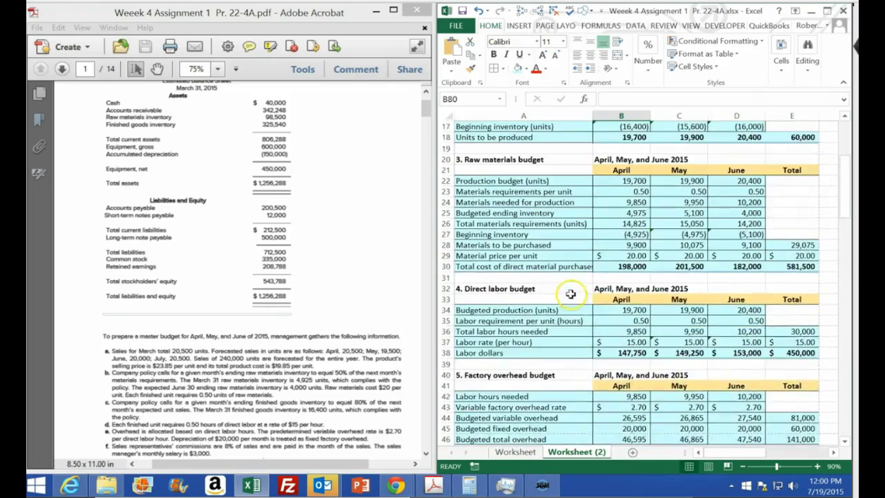
{"action": "scroll", "coordinate": [571, 294], "scroll_direction": "up", "scroll_amount": 1}
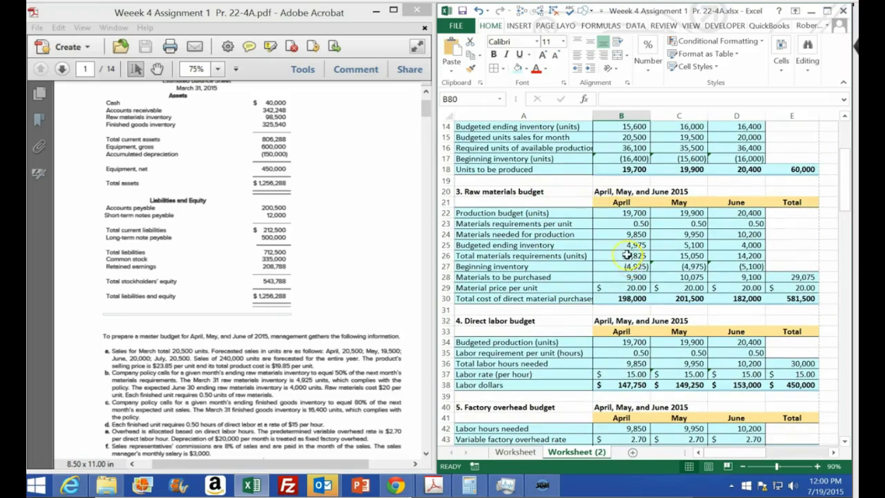
{"action": "left_click", "coordinate": [632, 298]}
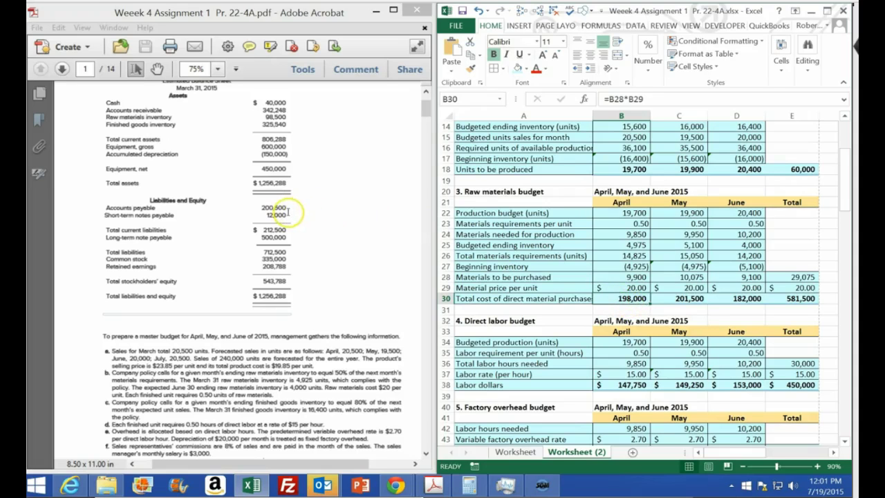
{"action": "left_click", "coordinate": [597, 288]}
{"action": "scroll", "coordinate": [615, 311], "scroll_direction": "down", "scroll_amount": 17}
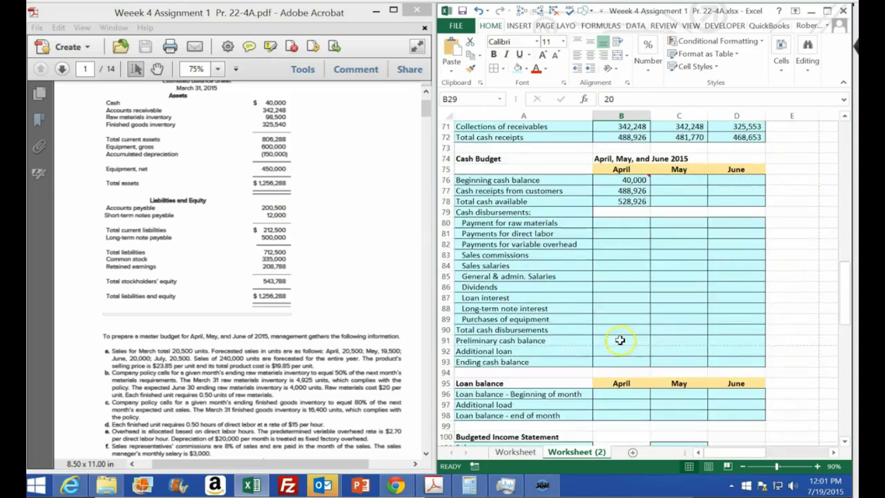
{"action": "left_click", "coordinate": [611, 289]}
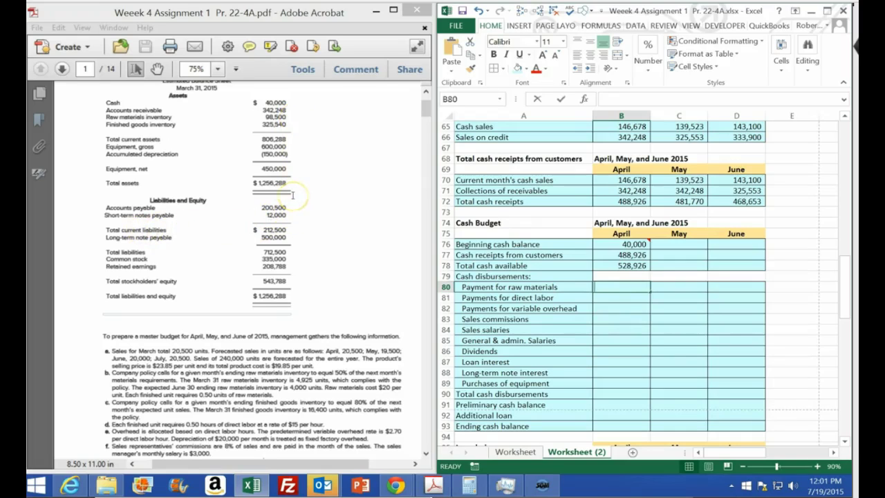
{"action": "type", "text": "200"}
{"action": "type", "text": "0"}
{"action": "key", "text": "Return"}
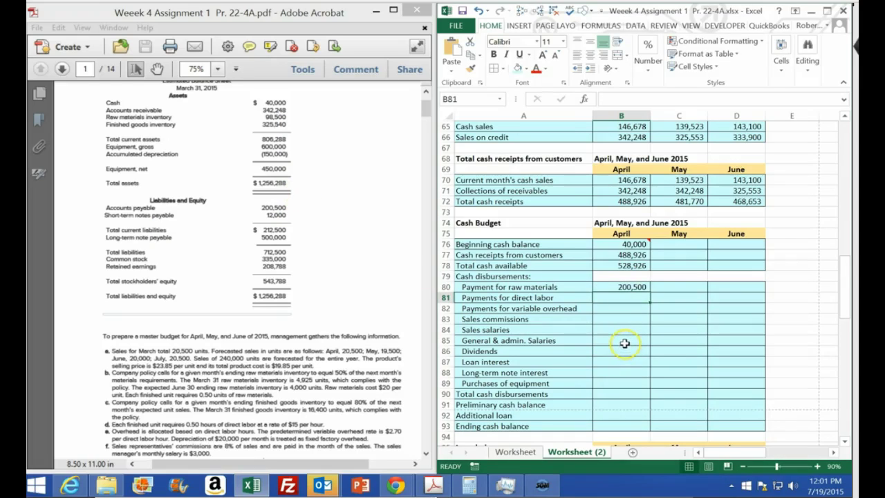
Step: Link April's payments for direct labor in B81 to the labor dollars in B38 of the direct labor budget
{"action": "type", "text": "="}
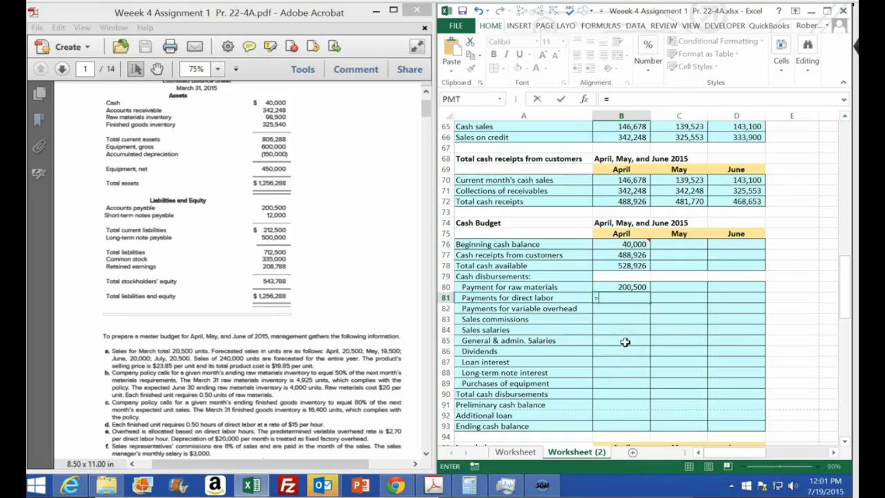
{"action": "scroll", "coordinate": [625, 342], "scroll_direction": "up", "scroll_amount": 12}
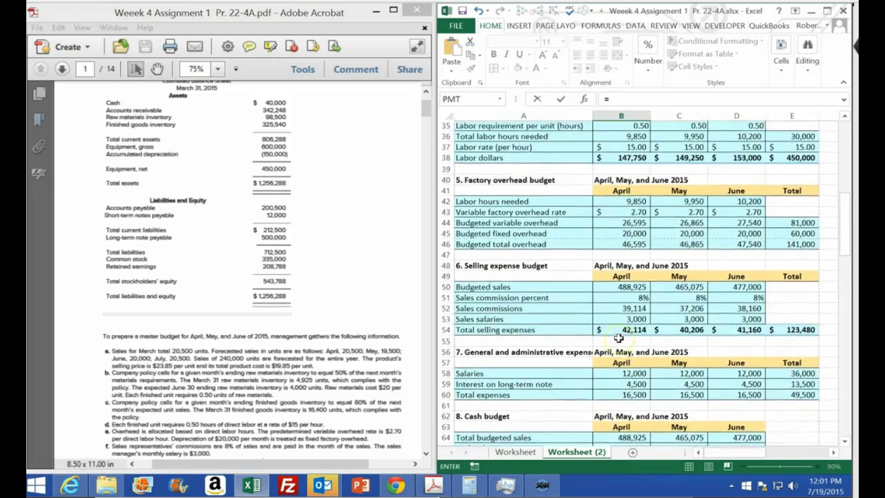
{"action": "scroll", "coordinate": [619, 339], "scroll_direction": "up", "scroll_amount": 4}
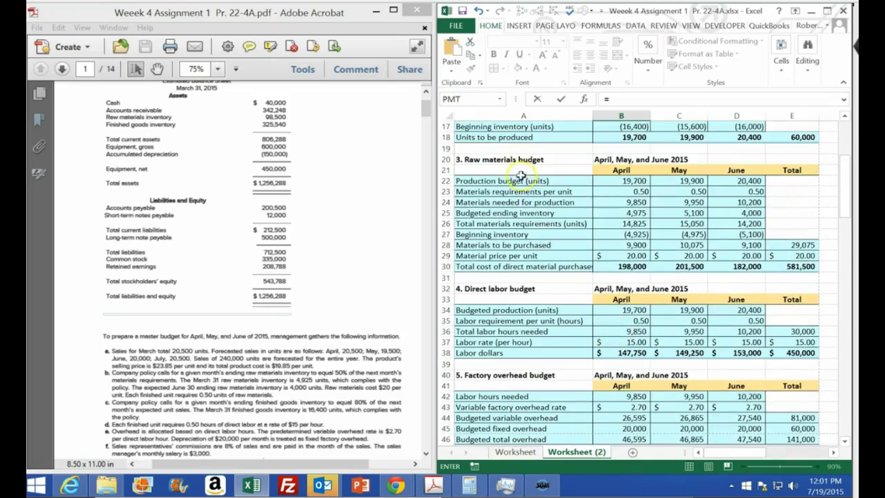
{"action": "scroll", "coordinate": [526, 305], "scroll_direction": "down", "scroll_amount": 1}
{"action": "left_click", "coordinate": [628, 318]}
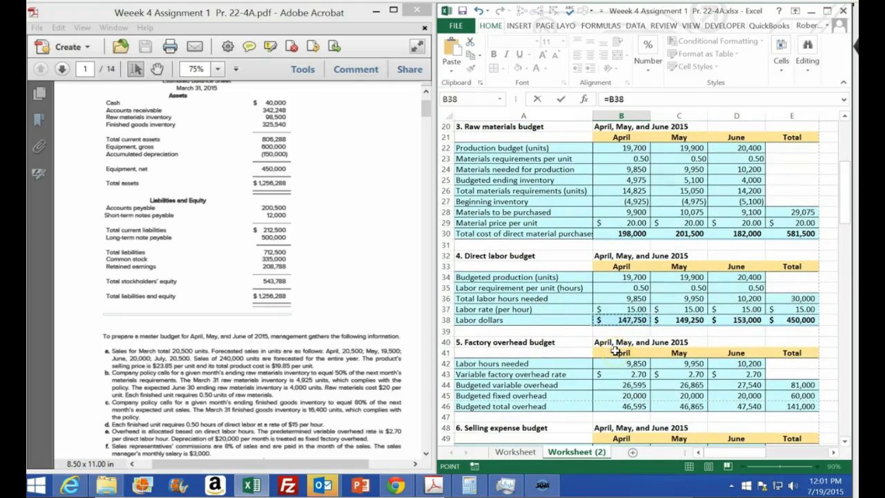
{"action": "key", "text": "Return"}
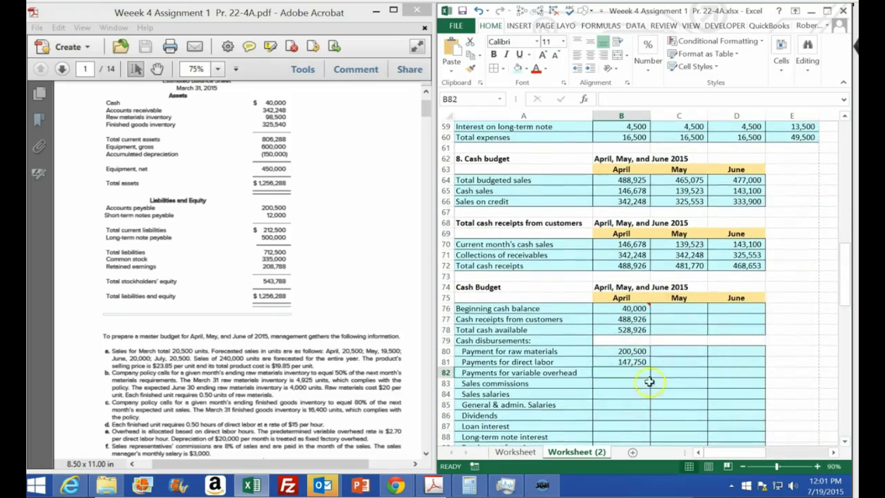
Step: Fill the direct labor payment formula in B81 across to June, and check May's formula in C81
{"action": "left_click", "coordinate": [638, 362]}
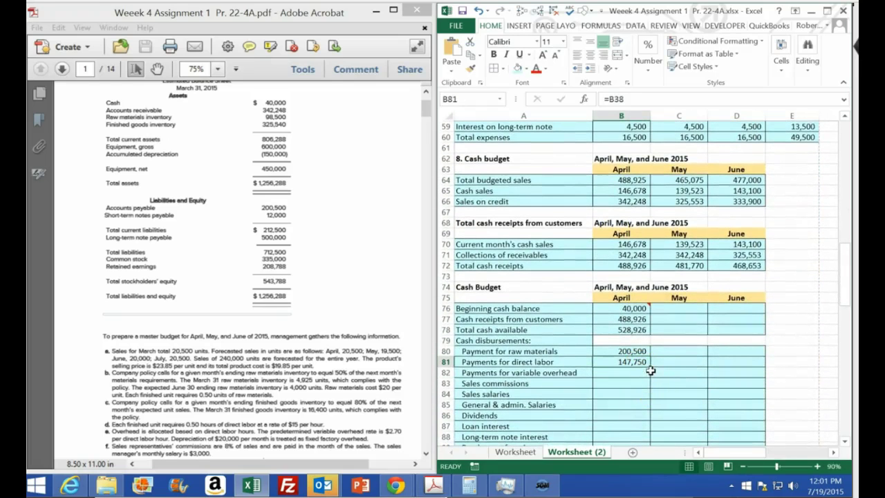
{"action": "left_click_drag", "start_coordinate": [650, 368], "coordinate": [742, 370]}
{"action": "double_click", "coordinate": [689, 362]}
{"action": "scroll", "coordinate": [692, 363], "scroll_direction": "up", "scroll_amount": 10}
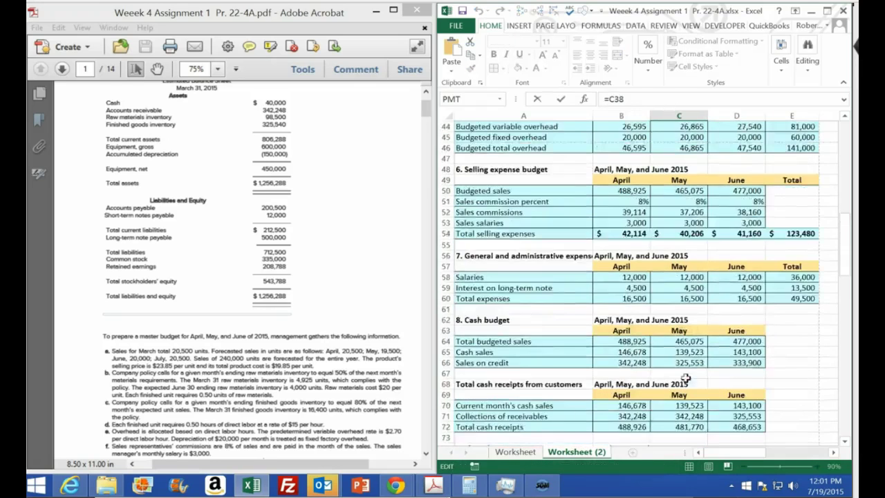
{"action": "key", "text": "Return"}
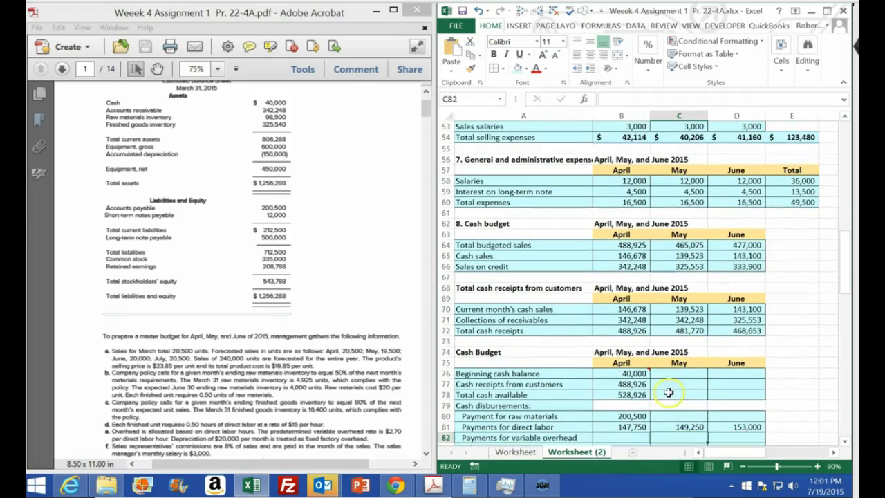
Step: Fill April's cash receipts from customers in B77 and total cash available in B78 across to June
{"action": "double_click", "coordinate": [640, 384]}
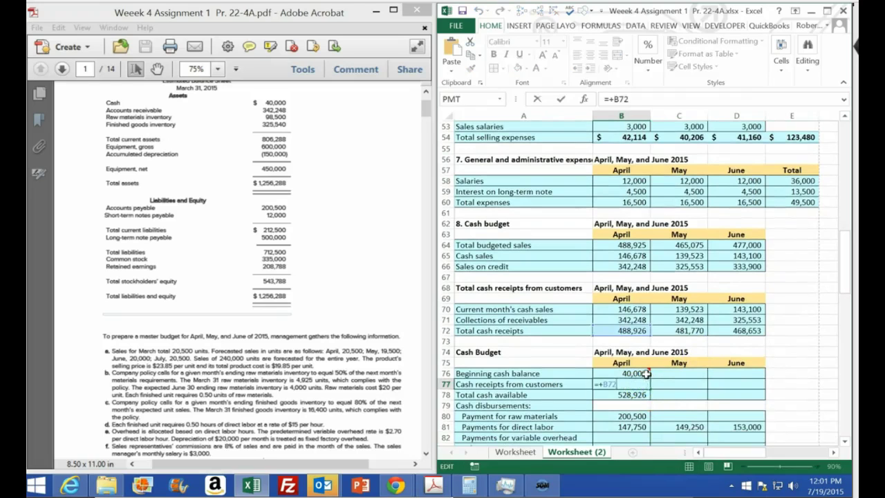
{"action": "key", "text": "Return"}
{"action": "left_click", "coordinate": [642, 384]}
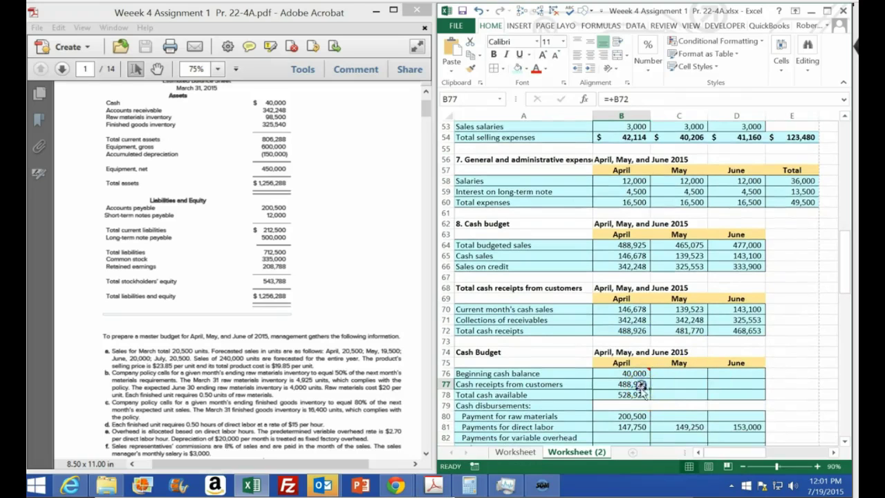
{"action": "left_click_drag", "start_coordinate": [650, 389], "coordinate": [764, 387]}
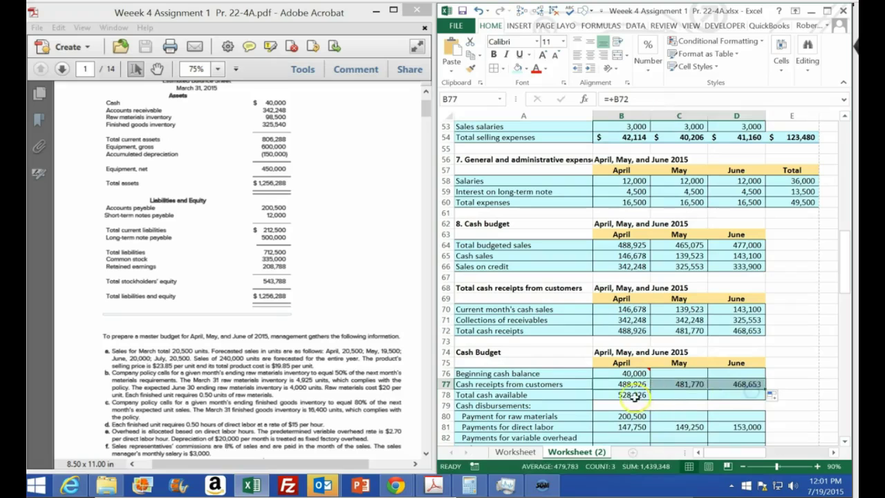
{"action": "left_click", "coordinate": [633, 395]}
{"action": "left_click_drag", "start_coordinate": [650, 402], "coordinate": [761, 396]}
{"action": "left_click", "coordinate": [679, 373]}
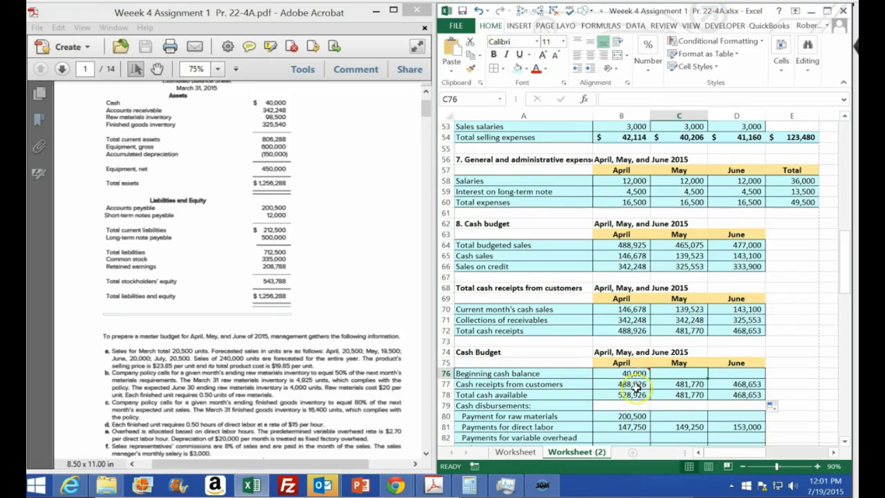
Step: Link May's payment for raw materials in C80 to April's total cost of direct material purchases in B30
{"action": "scroll", "coordinate": [629, 415], "scroll_direction": "down", "scroll_amount": 3}
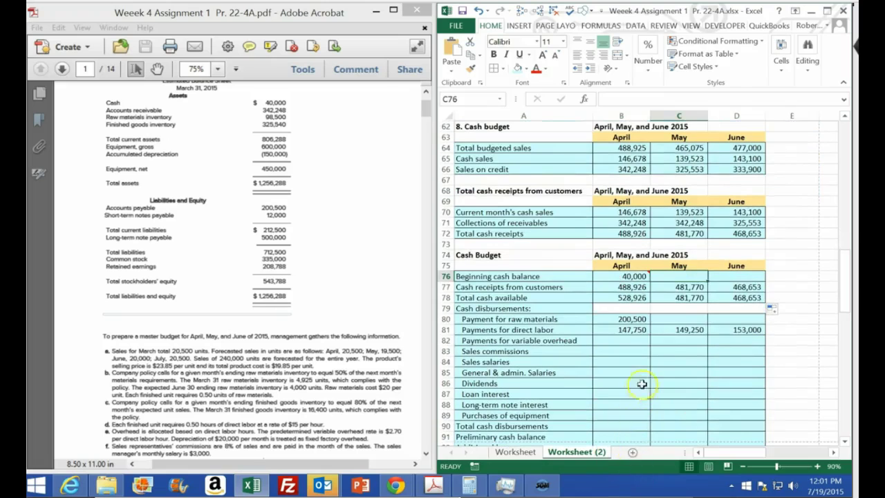
{"action": "scroll", "coordinate": [679, 285], "scroll_direction": "down", "scroll_amount": 1}
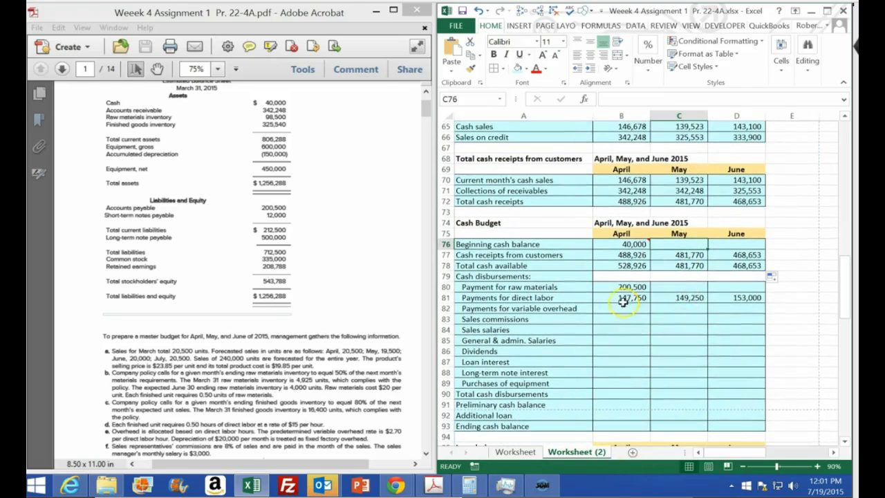
{"action": "left_click", "coordinate": [626, 308]}
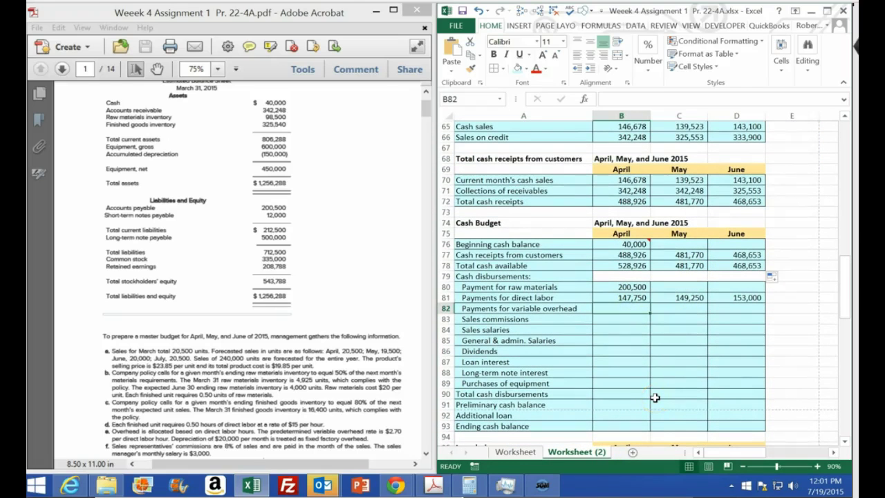
{"action": "left_click", "coordinate": [680, 287]}
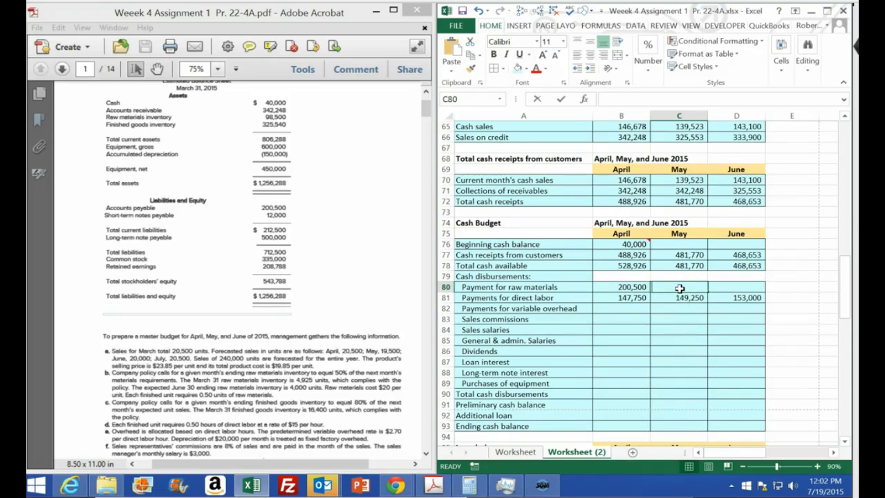
{"action": "type", "text": "="}
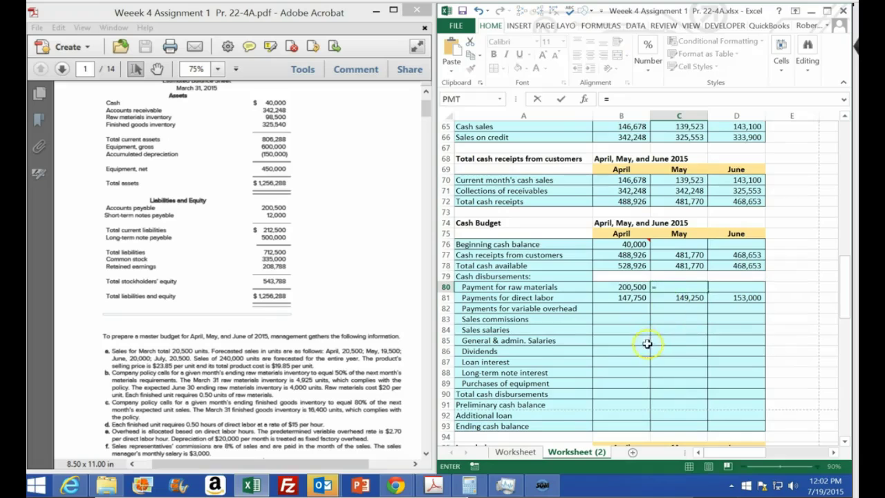
{"action": "scroll", "coordinate": [646, 344], "scroll_direction": "up", "scroll_amount": 18}
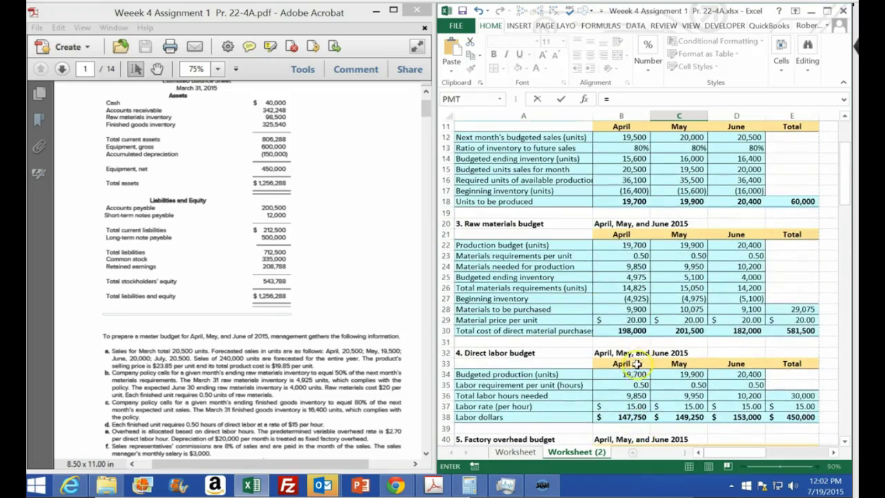
{"action": "scroll", "coordinate": [635, 364], "scroll_direction": "up", "scroll_amount": 3}
{"action": "scroll", "coordinate": [628, 366], "scroll_direction": "down", "scroll_amount": 3}
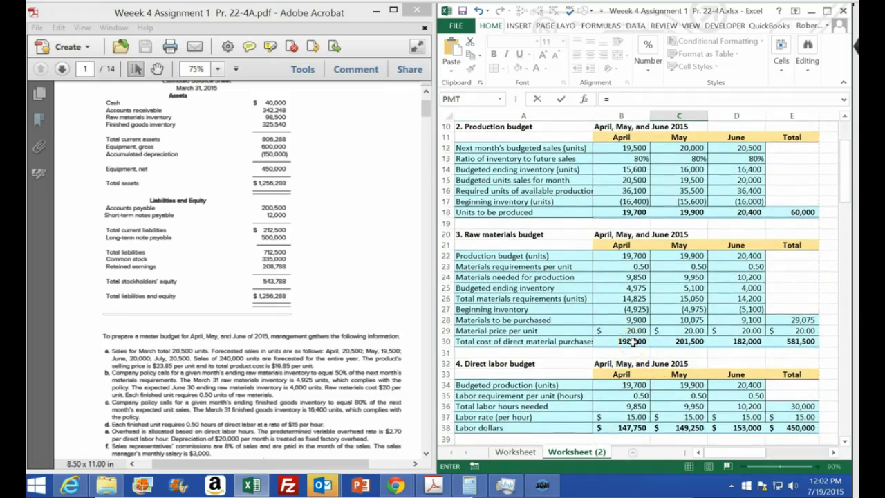
{"action": "left_click", "coordinate": [634, 342]}
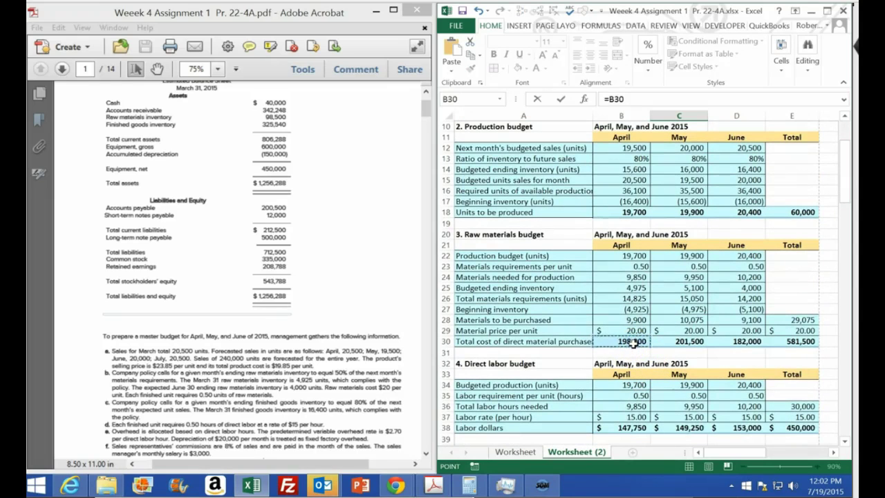
{"action": "key", "text": "Return"}
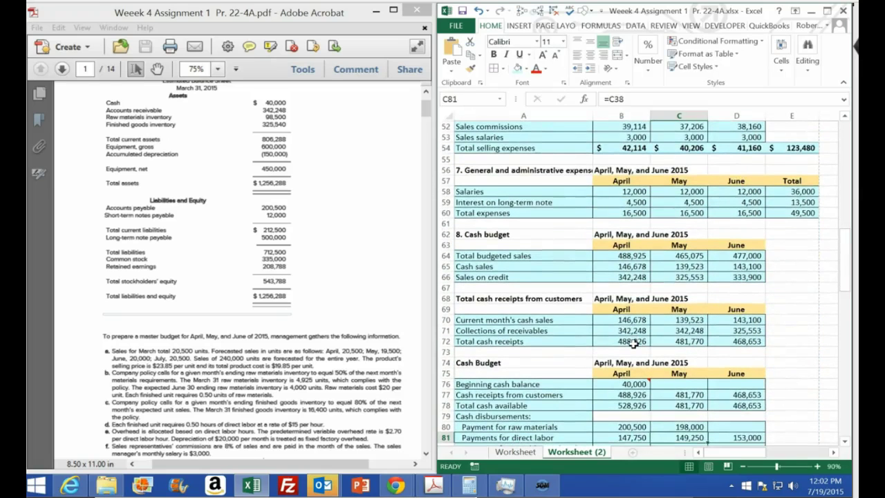
Step: Fill May's raw materials payment formula in C80 across to June in D80
{"action": "scroll", "coordinate": [710, 429], "scroll_direction": "down", "scroll_amount": 1}
{"action": "left_click", "coordinate": [697, 395]}
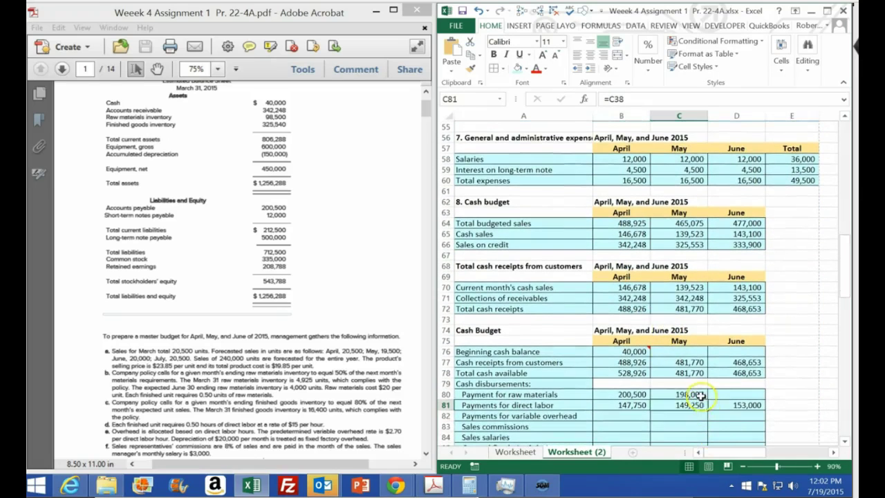
{"action": "left_click_drag", "start_coordinate": [710, 401], "coordinate": [737, 403]}
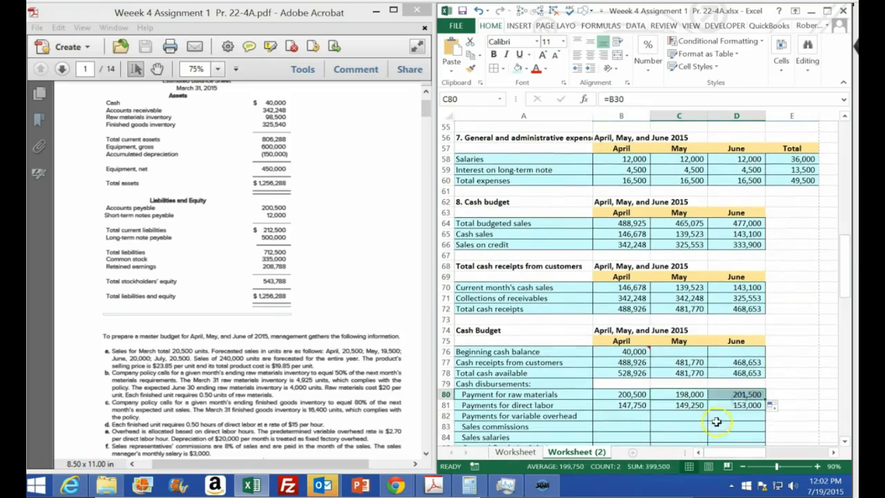
Step: Link April's payments for variable overhead in B82 to budgeted variable overhead in B44, and fill the formula across to June
{"action": "left_click", "coordinate": [623, 417]}
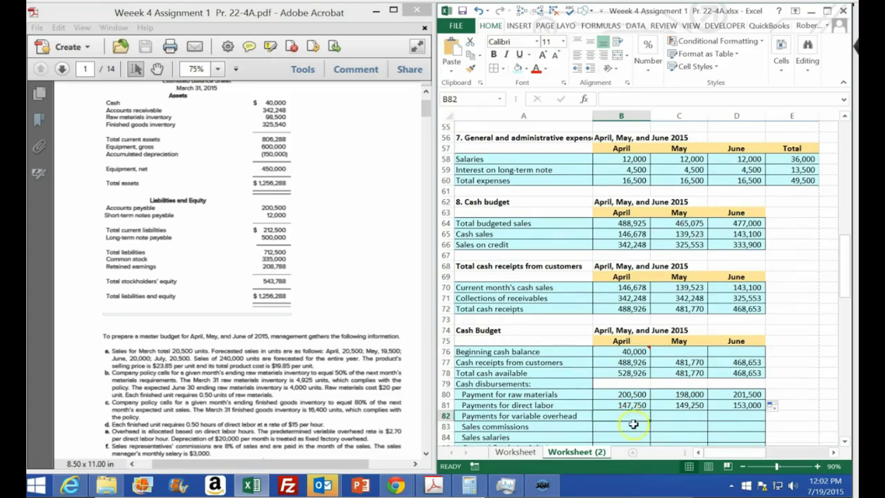
{"action": "scroll", "coordinate": [634, 424], "scroll_direction": "down", "scroll_amount": 1}
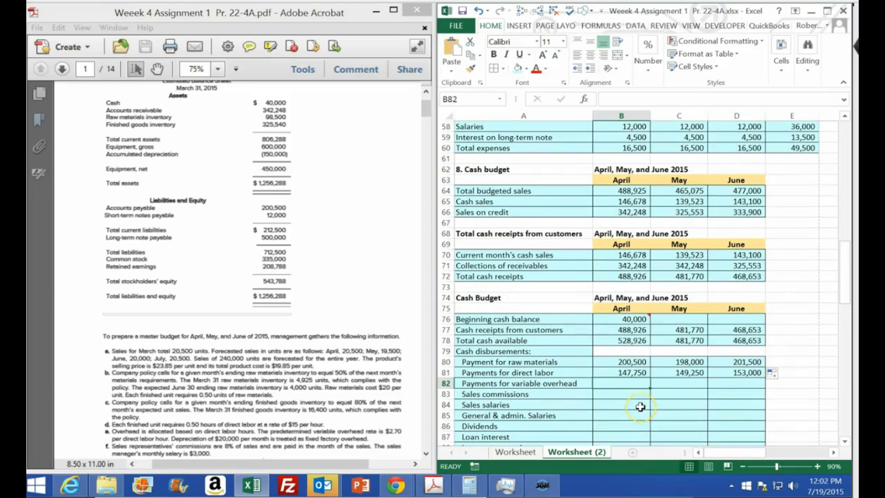
{"action": "type", "text": "="}
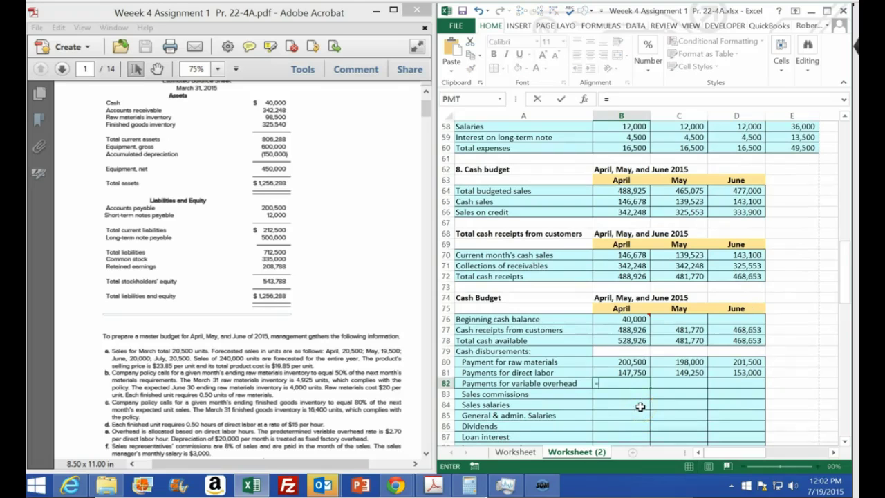
{"action": "scroll", "coordinate": [637, 409], "scroll_direction": "up", "scroll_amount": 8}
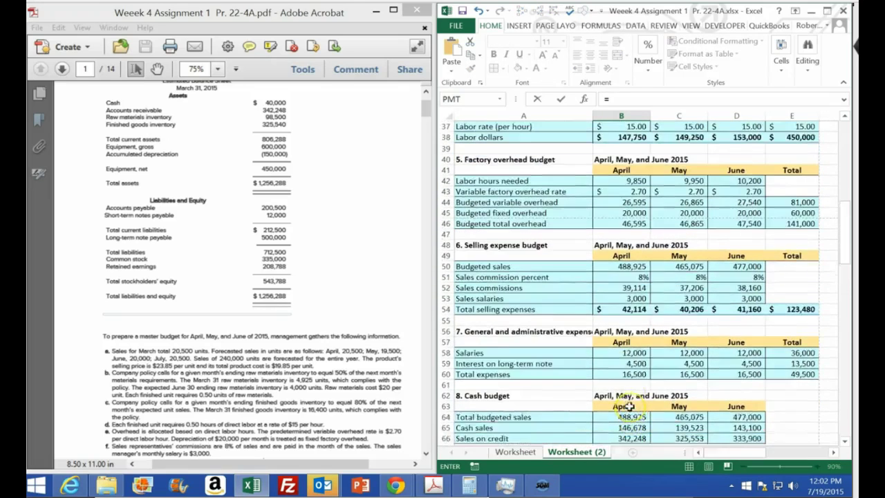
{"action": "scroll", "coordinate": [629, 407], "scroll_direction": "up", "scroll_amount": 4}
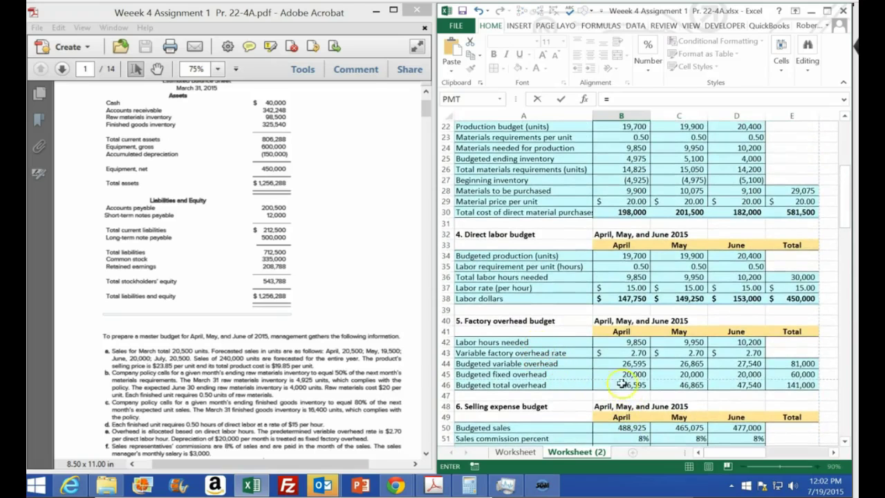
{"action": "left_click", "coordinate": [621, 363]}
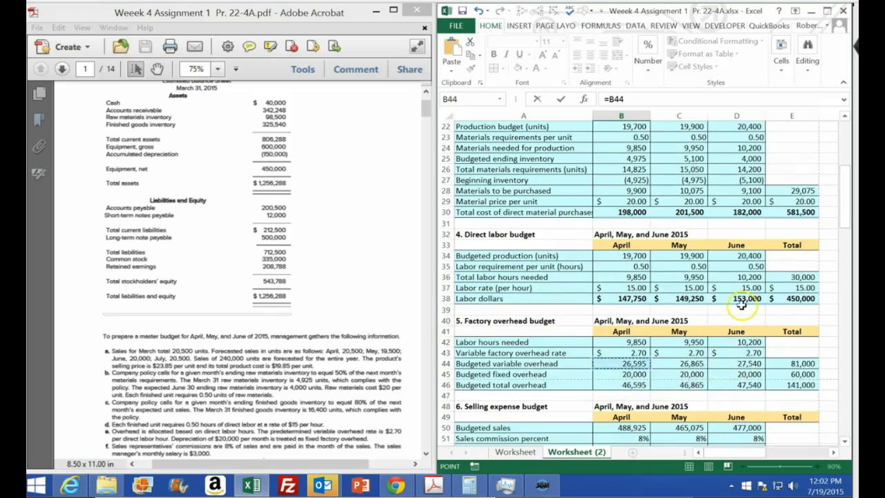
{"action": "key", "text": "Return"}
{"action": "scroll", "coordinate": [740, 305], "scroll_direction": "down", "scroll_amount": 3}
{"action": "left_click", "coordinate": [644, 362]}
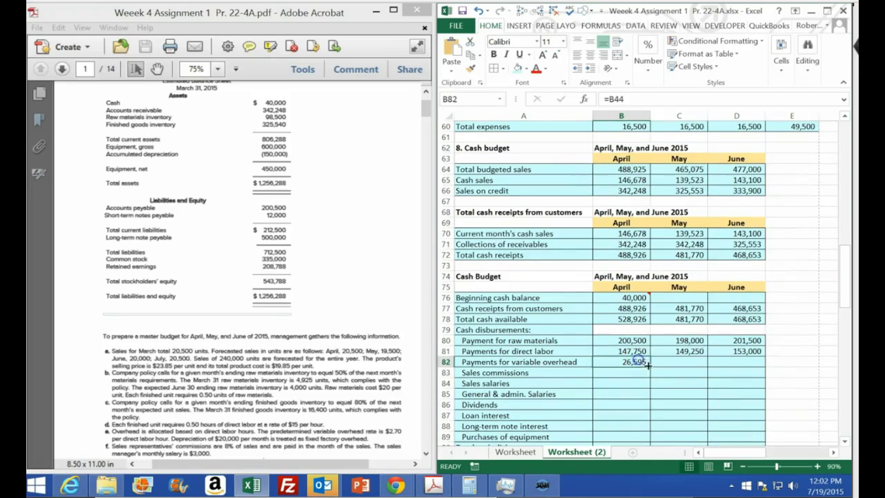
{"action": "left_click_drag", "start_coordinate": [652, 370], "coordinate": [740, 365]}
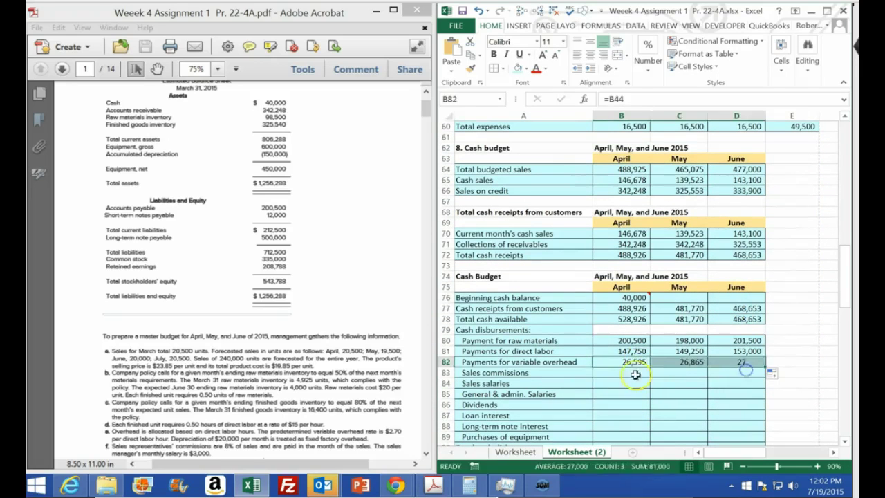
Step: Link April's sales commissions in B83 to the selling expense budget's commissions in B52, and fill the formula across to June
{"action": "left_click", "coordinate": [616, 374]}
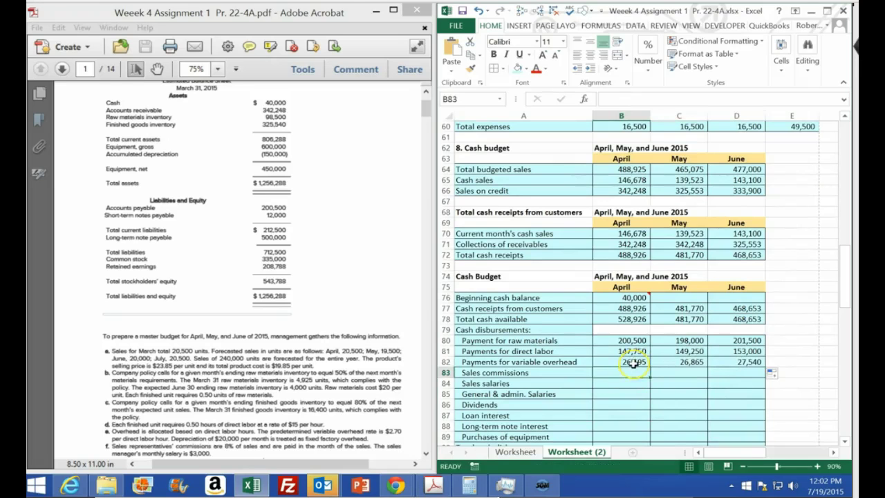
{"action": "type", "text": "+"}
{"action": "scroll", "coordinate": [634, 363], "scroll_direction": "up", "scroll_amount": 4}
{"action": "scroll", "coordinate": [634, 363], "scroll_direction": "up", "scroll_amount": 5}
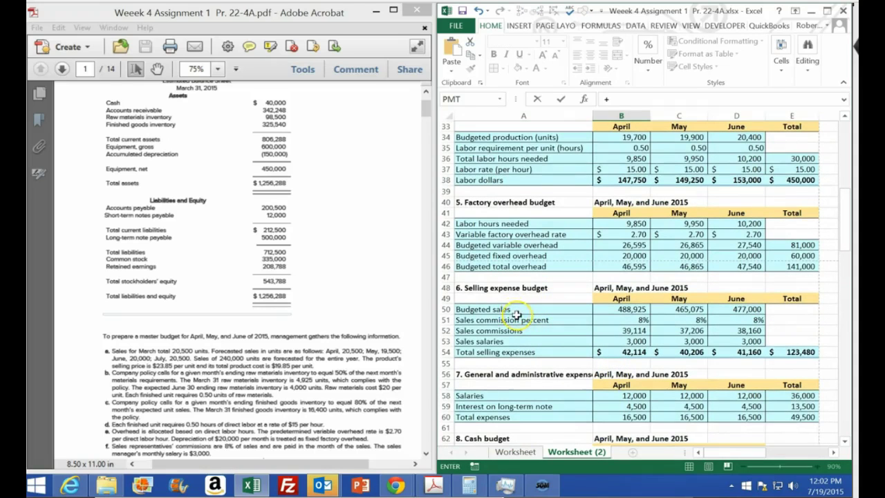
{"action": "left_click", "coordinate": [621, 330]}
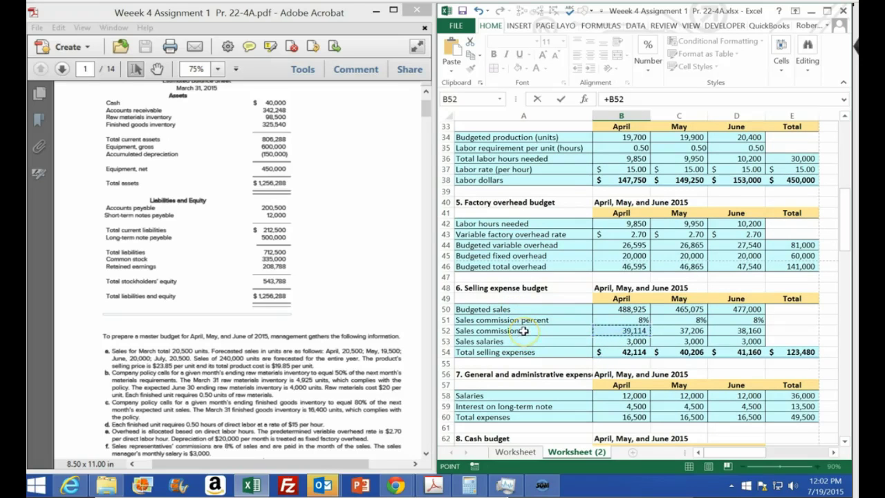
{"action": "key", "text": "Return"}
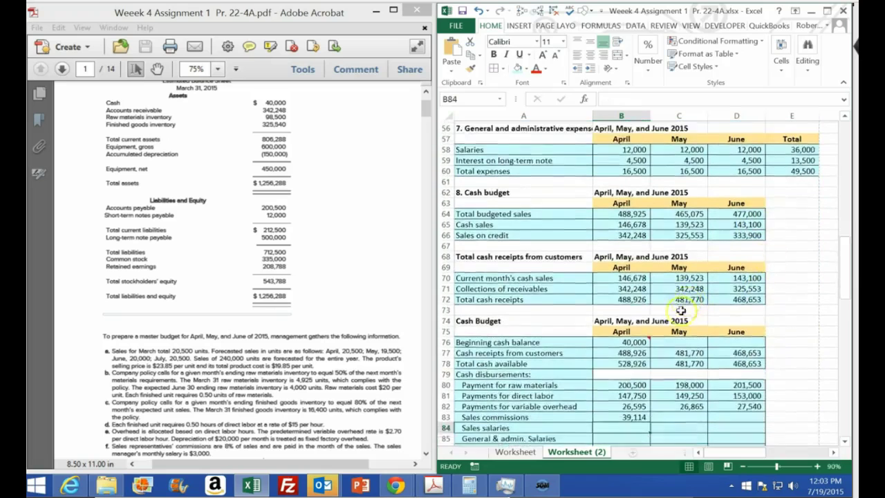
{"action": "left_click", "coordinate": [643, 330]}
{"action": "left_click_drag", "start_coordinate": [649, 333], "coordinate": [741, 338]}
Step: Link April's sales salaries in B84 to the selling expense budget's sales salaries in B53, and fill the formula across to June
{"action": "left_click", "coordinate": [611, 339]}
{"action": "type", "text": "+"}
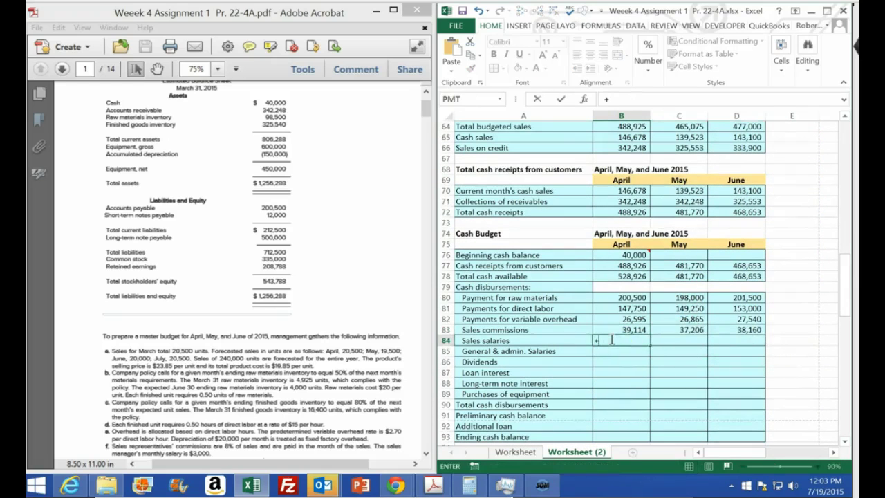
{"action": "scroll", "coordinate": [586, 325], "scroll_direction": "up", "scroll_amount": 5}
{"action": "scroll", "coordinate": [572, 313], "scroll_direction": "up", "scroll_amount": 2}
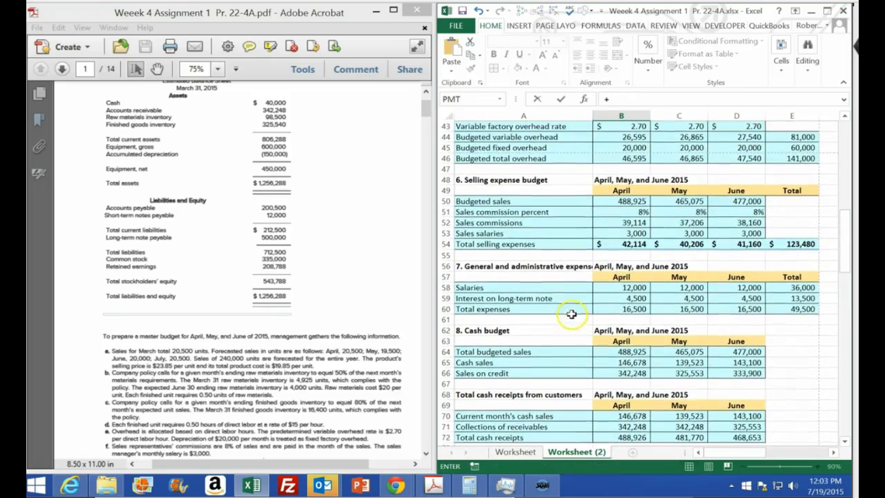
{"action": "left_click", "coordinate": [642, 234]}
{"action": "key", "text": "Return"}
{"action": "scroll", "coordinate": [669, 385], "scroll_direction": "down", "scroll_amount": 3}
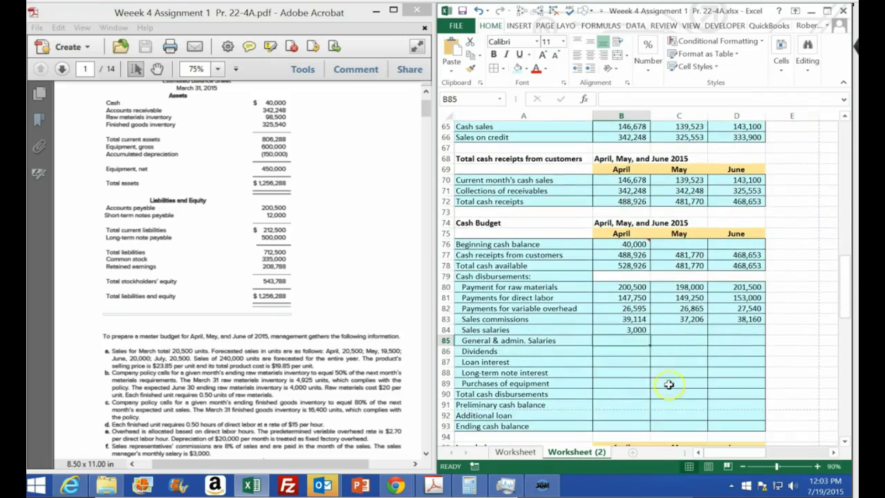
{"action": "left_click", "coordinate": [636, 330]}
{"action": "left_click_drag", "start_coordinate": [650, 337], "coordinate": [743, 338]}
Step: Link April's general and administrative salaries in B85 to the salaries in B58, and fill the formula across to June
{"action": "left_click", "coordinate": [624, 341]}
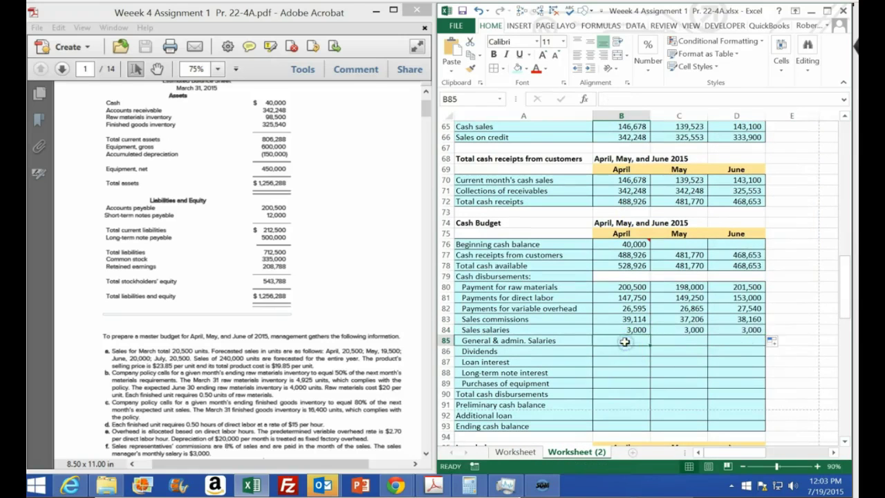
{"action": "type", "text": "+"}
{"action": "scroll", "coordinate": [601, 339], "scroll_direction": "up", "scroll_amount": 5}
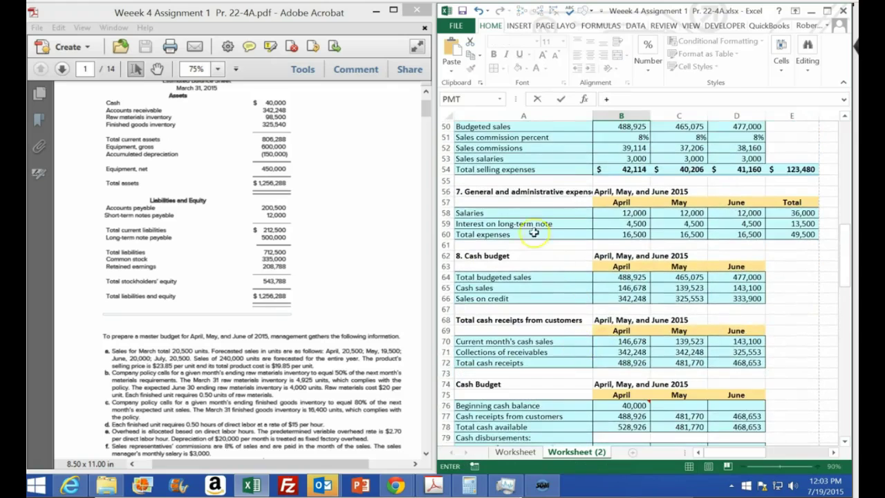
{"action": "scroll", "coordinate": [519, 290], "scroll_direction": "down", "scroll_amount": 3}
{"action": "scroll", "coordinate": [543, 390], "scroll_direction": "up", "scroll_amount": 4}
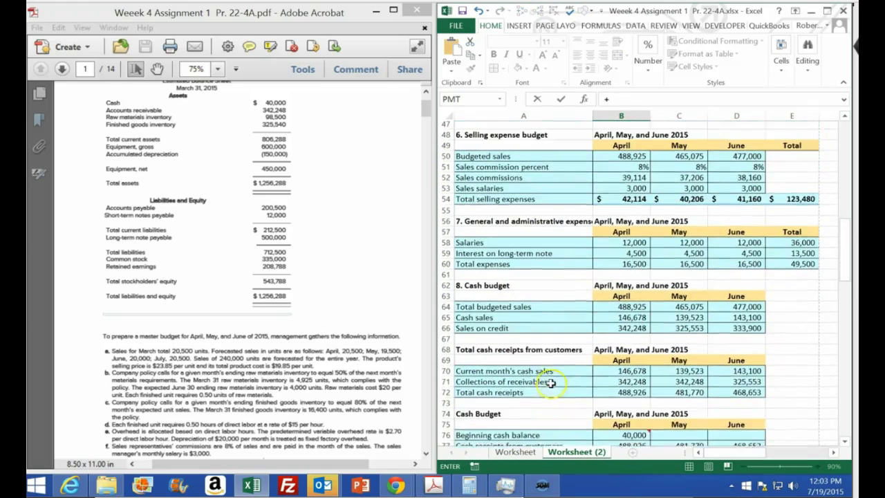
{"action": "left_click", "coordinate": [626, 243]}
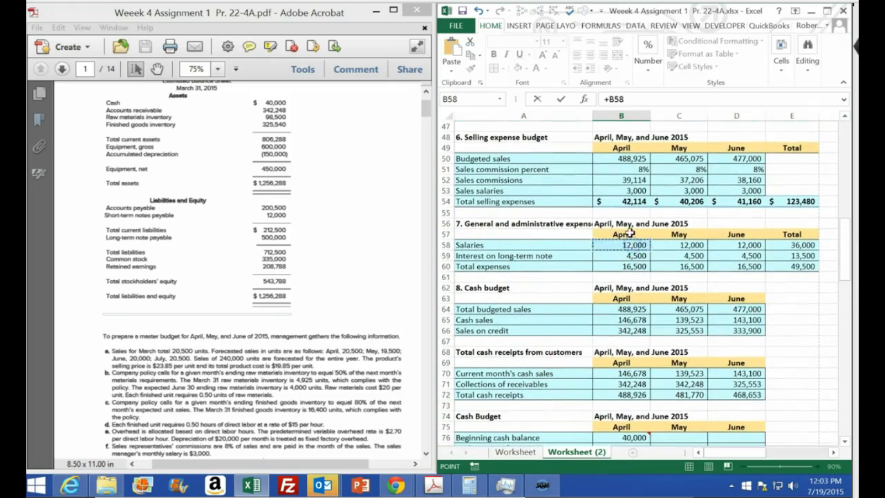
{"action": "scroll", "coordinate": [629, 277], "scroll_direction": "down", "scroll_amount": 5}
{"action": "key", "text": "Return"}
{"action": "left_click", "coordinate": [643, 362]}
{"action": "left_click_drag", "start_coordinate": [646, 366], "coordinate": [743, 368]}
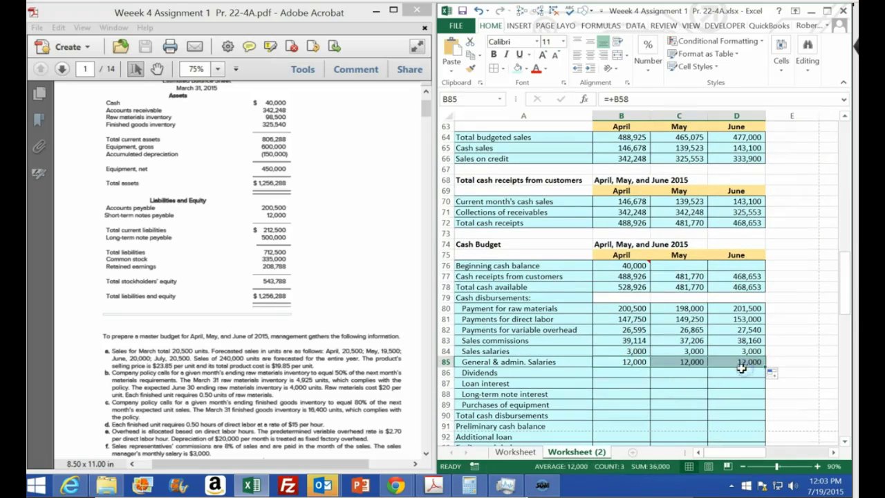
Step: Consult the dividend information in the assignment PDF and enter May's dividends of 10000 in C86
{"action": "left_click", "coordinate": [332, 415]}
{"action": "scroll", "coordinate": [332, 415], "scroll_direction": "down", "scroll_amount": 7}
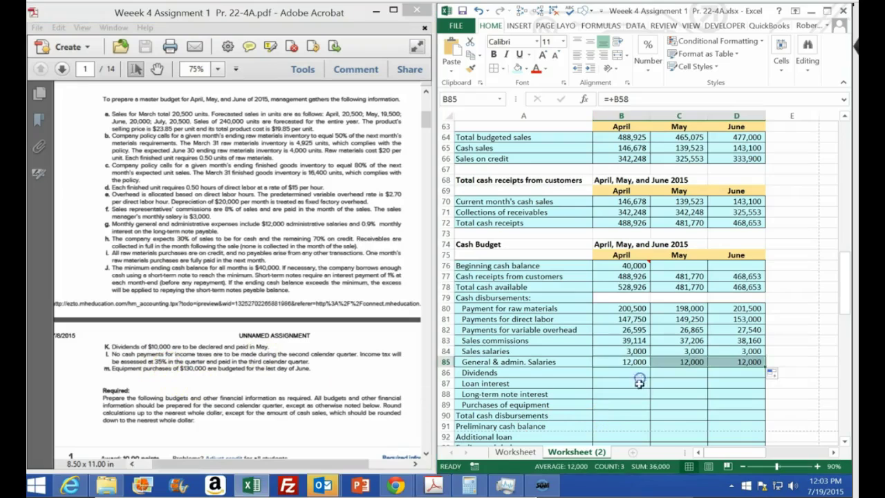
{"action": "left_click", "coordinate": [669, 375]}
{"action": "type", "text": "10000"}
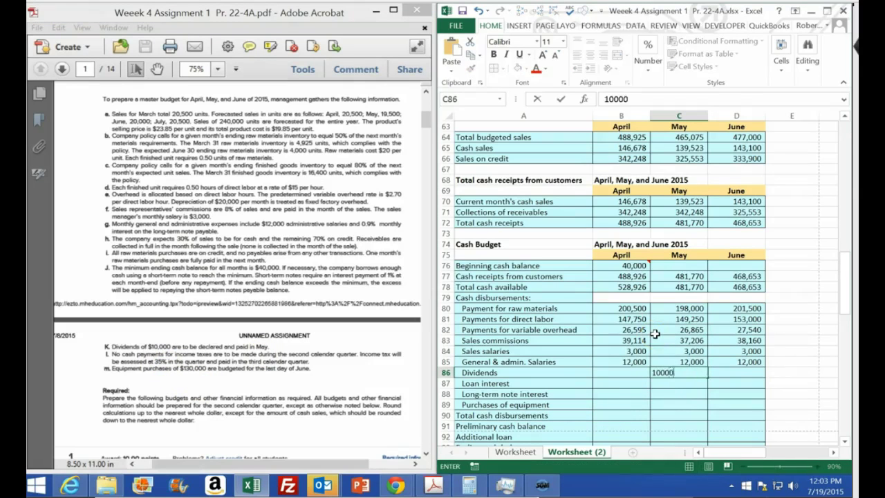
{"action": "key", "text": "Return"}
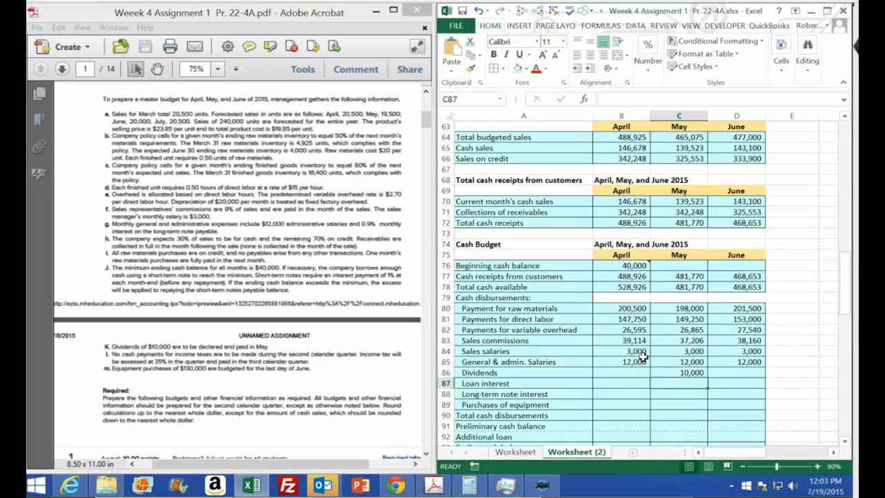
Step: Consult the short-term note terms and balance in the PDF, and enter April's loan interest in B87 as =12000*.01
{"action": "left_click", "coordinate": [626, 384]}
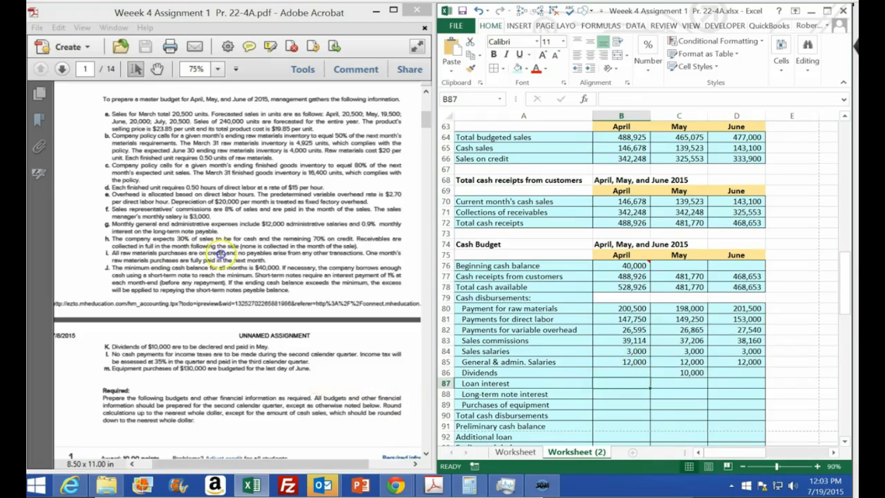
{"action": "left_click", "coordinate": [323, 385]}
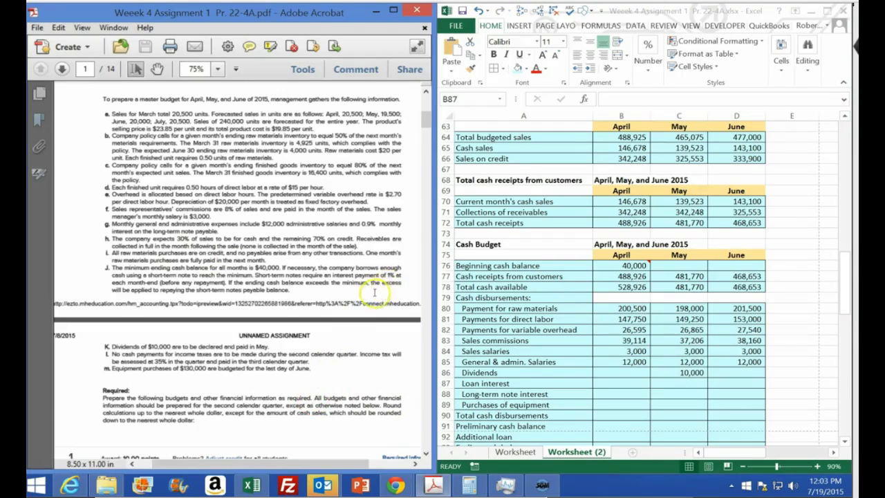
{"action": "scroll", "coordinate": [373, 297], "scroll_direction": "up", "scroll_amount": 8}
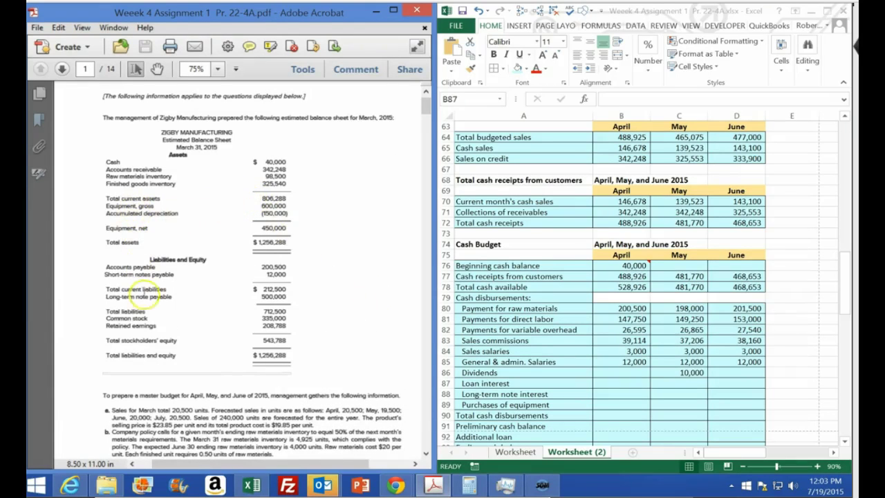
{"action": "left_click", "coordinate": [636, 382]}
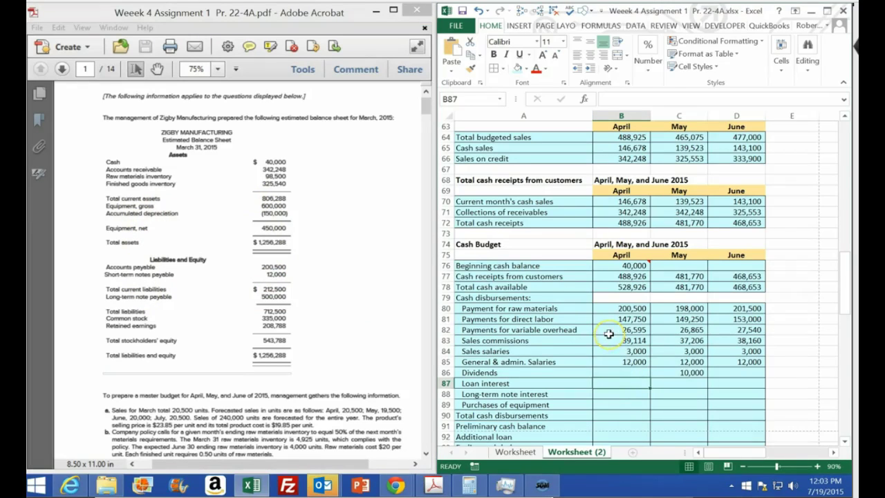
{"action": "type", "text": "=12000*.01"}
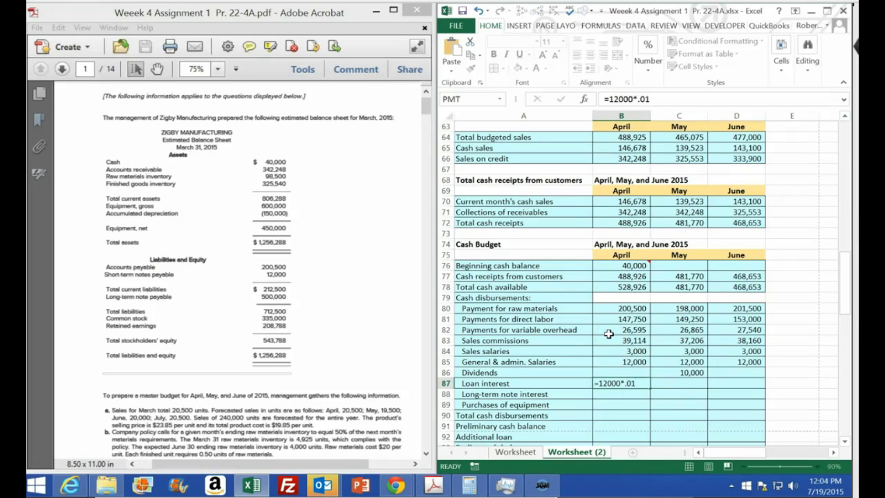
{"action": "key", "text": "Return"}
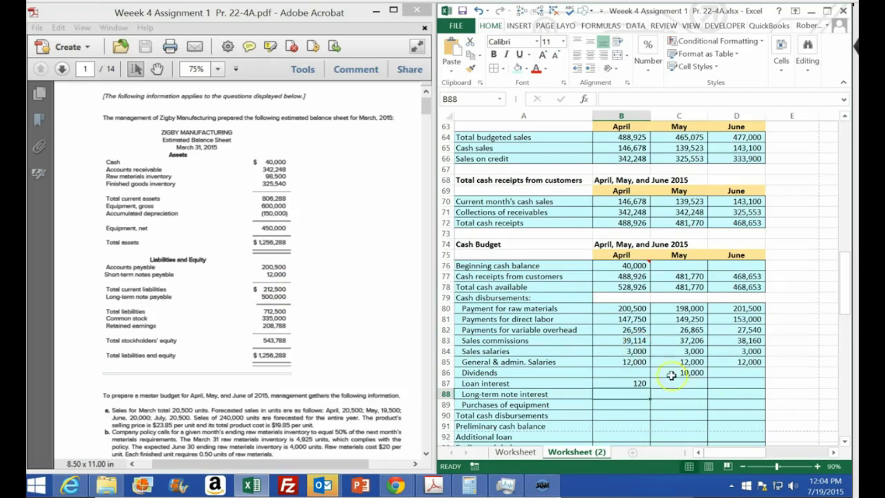
Step: Link April's long-term note interest in B88 to the general and administrative budget's interest in B59, and fill the formula across to June
{"action": "type", "text": "+"}
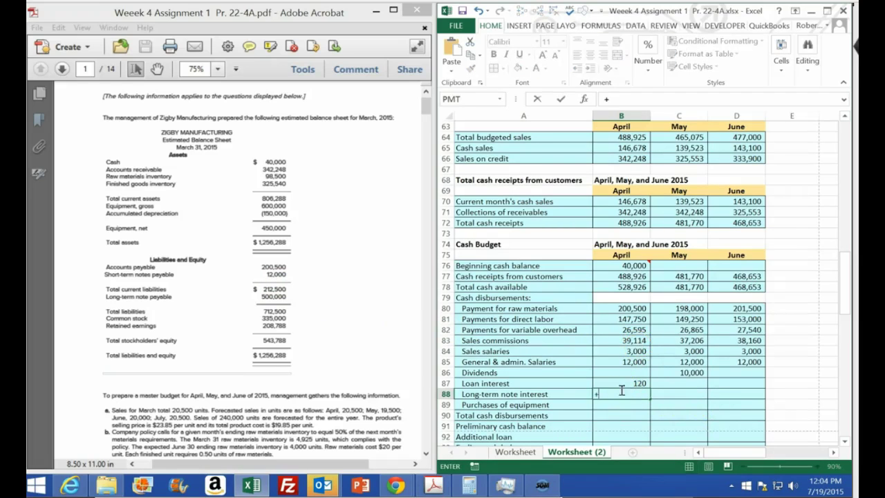
{"action": "scroll", "coordinate": [605, 398], "scroll_direction": "up", "scroll_amount": 6}
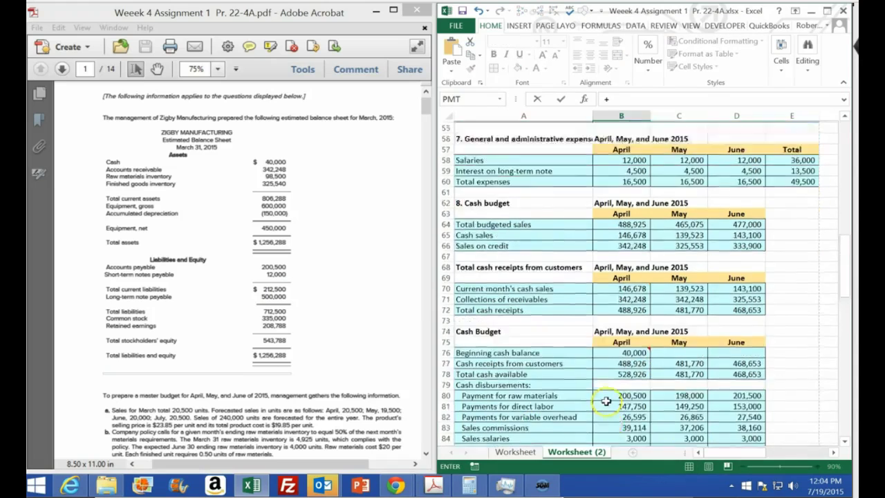
{"action": "scroll", "coordinate": [608, 389], "scroll_direction": "up", "scroll_amount": 1}
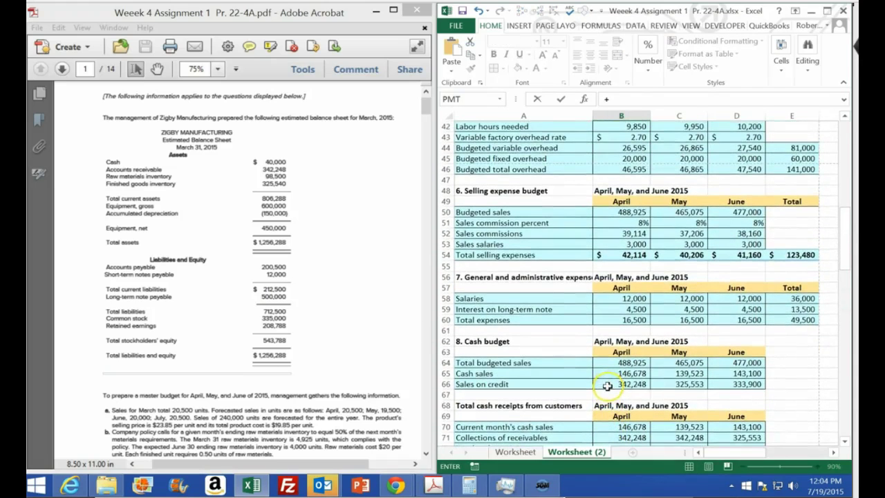
{"action": "scroll", "coordinate": [606, 385], "scroll_direction": "up", "scroll_amount": 4}
{"action": "scroll", "coordinate": [603, 383], "scroll_direction": "up", "scroll_amount": 3}
{"action": "scroll", "coordinate": [601, 381], "scroll_direction": "down", "scroll_amount": 5}
{"action": "scroll", "coordinate": [600, 381], "scroll_direction": "down", "scroll_amount": 6}
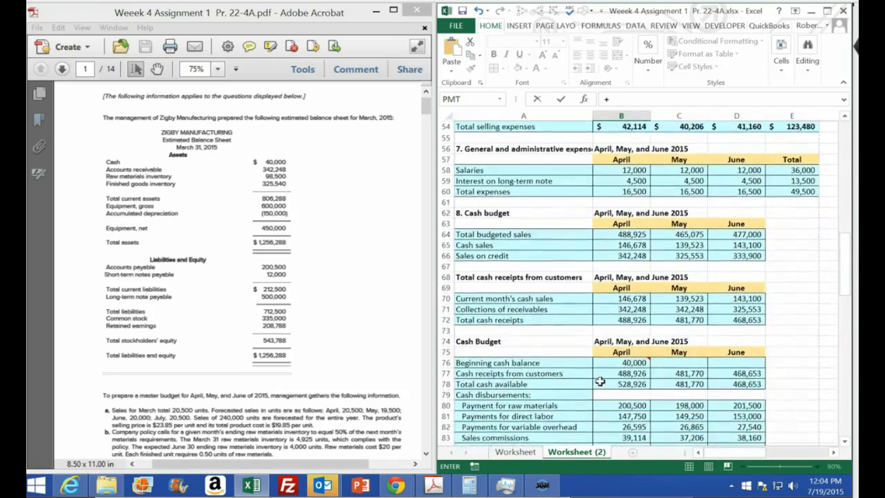
{"action": "scroll", "coordinate": [601, 381], "scroll_direction": "down", "scroll_amount": 1}
{"action": "scroll", "coordinate": [599, 378], "scroll_direction": "up", "scroll_amount": 7}
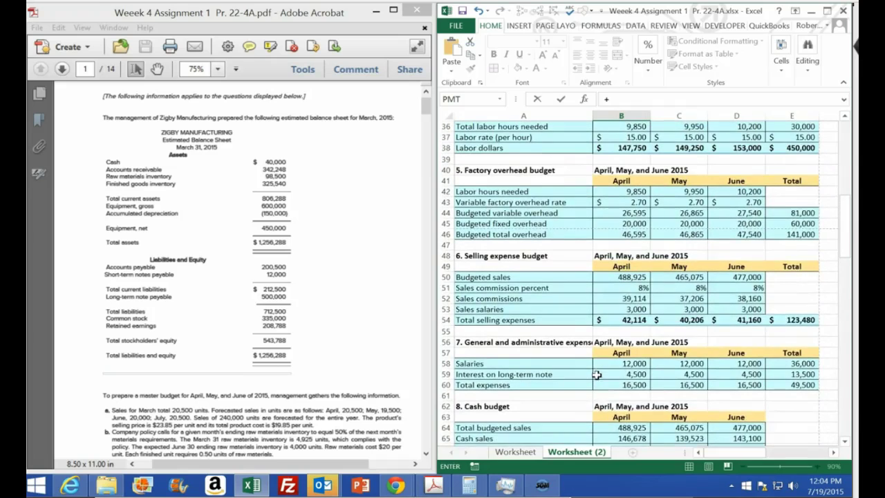
{"action": "scroll", "coordinate": [597, 374], "scroll_direction": "up", "scroll_amount": 1}
{"action": "scroll", "coordinate": [598, 377], "scroll_direction": "up", "scroll_amount": 4}
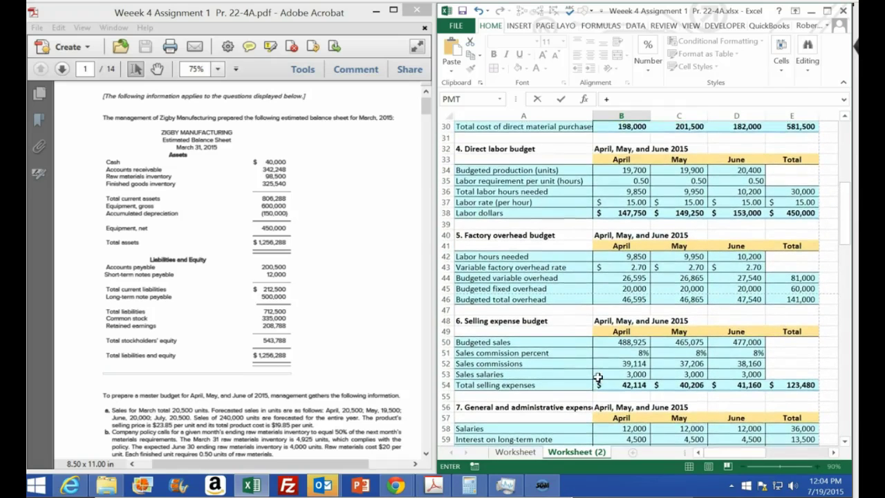
{"action": "scroll", "coordinate": [598, 377], "scroll_direction": "up", "scroll_amount": 7}
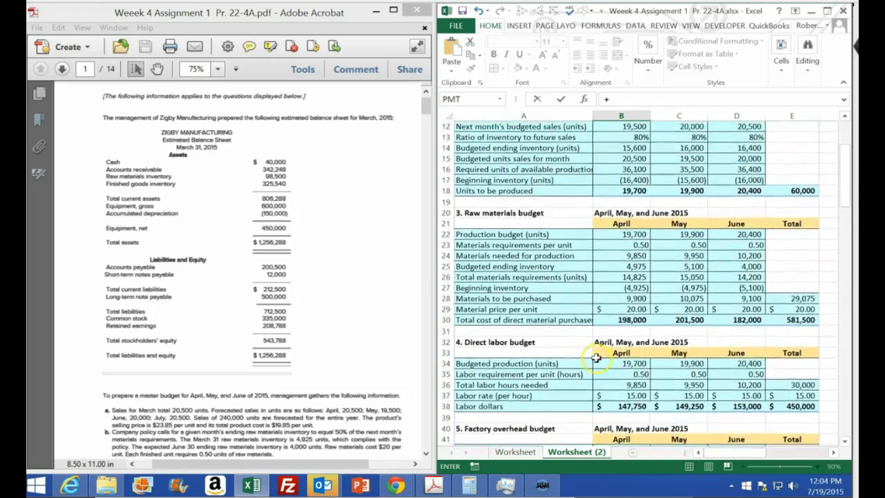
{"action": "scroll", "coordinate": [594, 352], "scroll_direction": "down", "scroll_amount": 4}
{"action": "scroll", "coordinate": [595, 360], "scroll_direction": "down", "scroll_amount": 6}
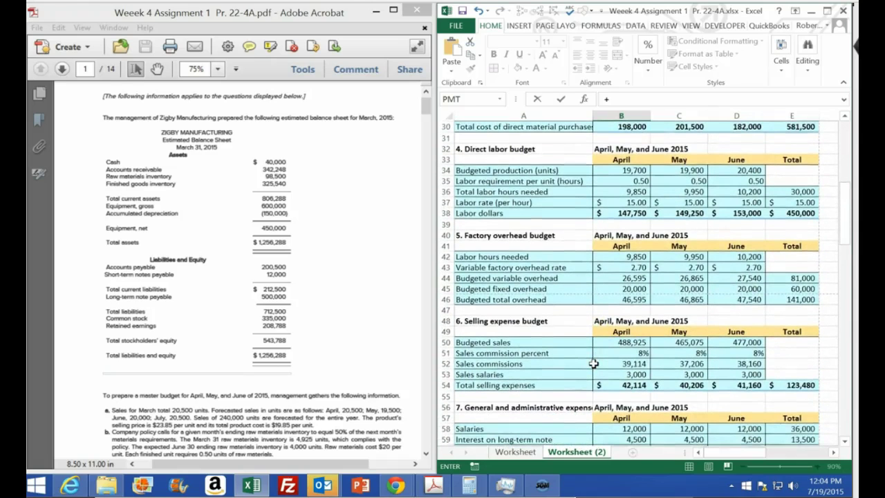
{"action": "scroll", "coordinate": [593, 363], "scroll_direction": "down", "scroll_amount": 3}
{"action": "left_click", "coordinate": [598, 343]}
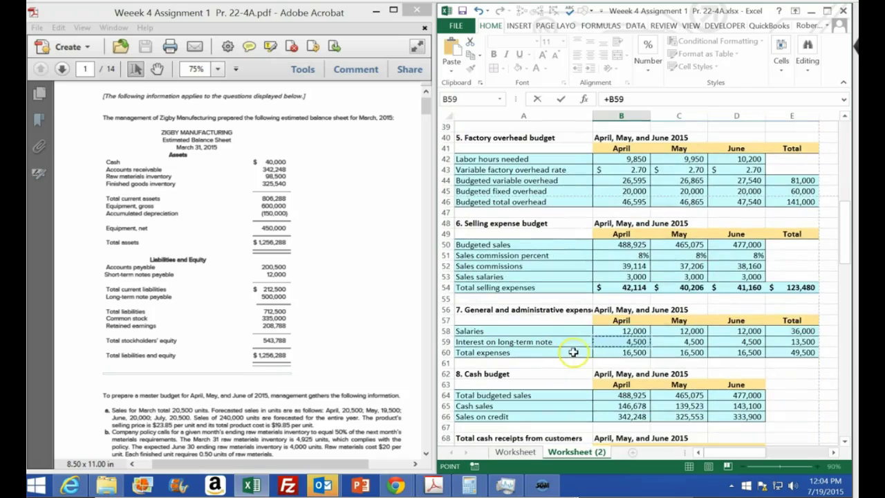
{"action": "scroll", "coordinate": [574, 367], "scroll_direction": "down", "scroll_amount": 9}
{"action": "key", "text": "Return"}
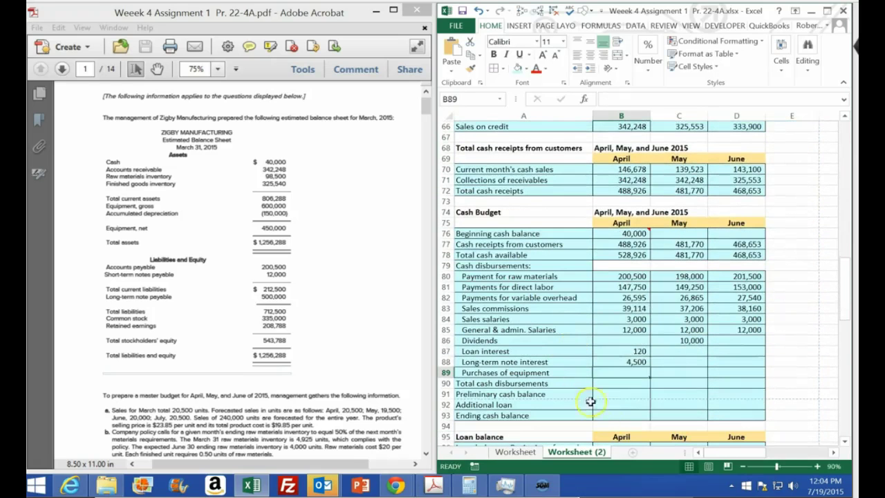
{"action": "left_click", "coordinate": [639, 362]}
{"action": "left_click_drag", "start_coordinate": [650, 368], "coordinate": [662, 368]}
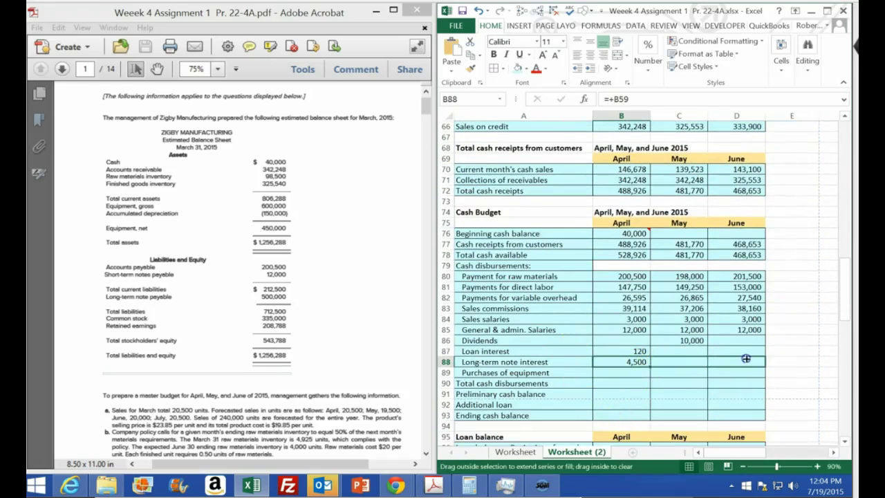
{"action": "left_click_drag", "start_coordinate": [746, 358], "coordinate": [746, 359]}
Step: Consult the planned equipment purchases in the assignment PDF and enter June's purchases of equipment in D89 as 130,000
{"action": "left_click", "coordinate": [262, 245]}
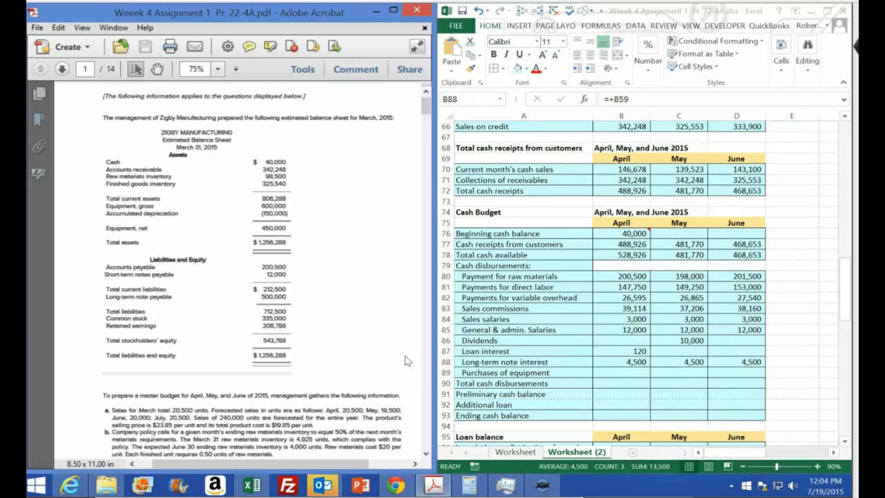
{"action": "scroll", "coordinate": [401, 355], "scroll_direction": "down", "scroll_amount": 10}
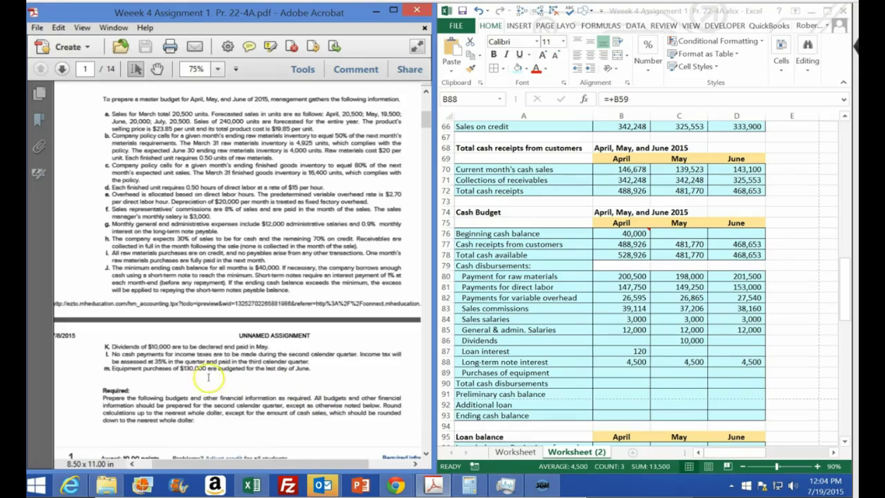
{"action": "left_click", "coordinate": [617, 373]}
{"action": "key", "text": "Right"}
{"action": "key", "text": "Right"}
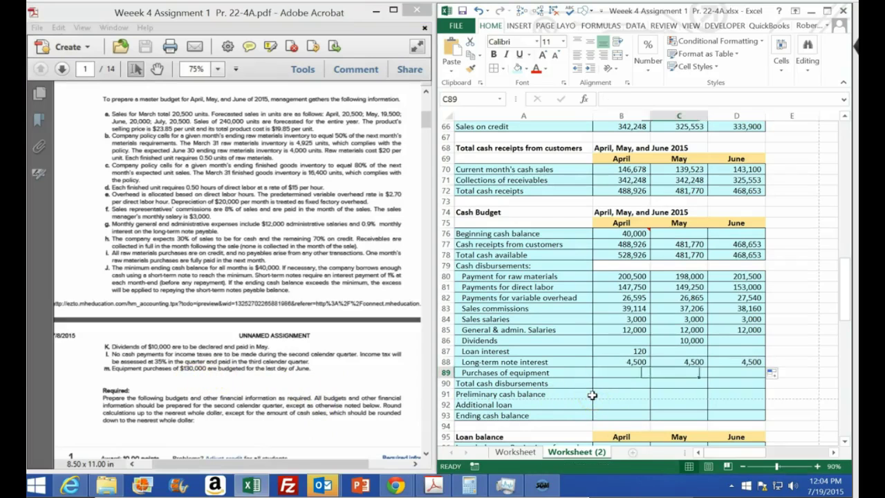
{"action": "type", "text": "13"}
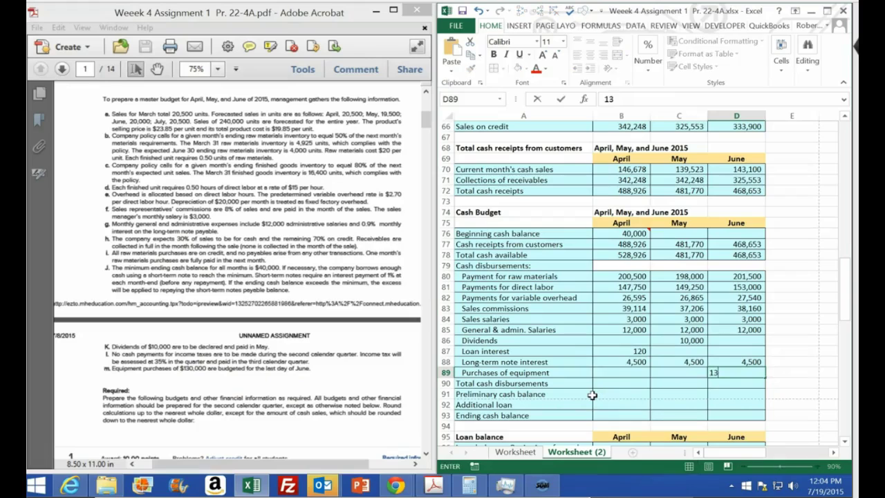
{"action": "type", "text": "0,000"}
{"action": "key", "text": "Return"}
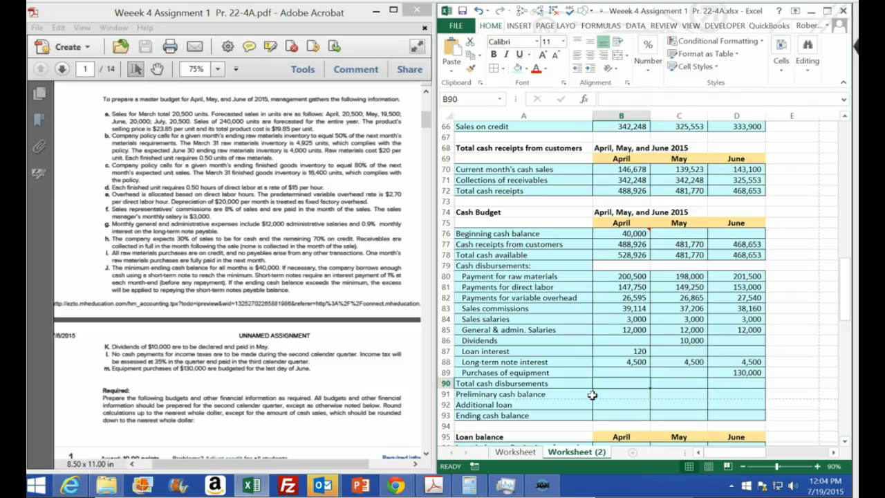
Step: Total April's cash disbursements in B90 by summing B80:B89
{"action": "type", "text": "=sum("}
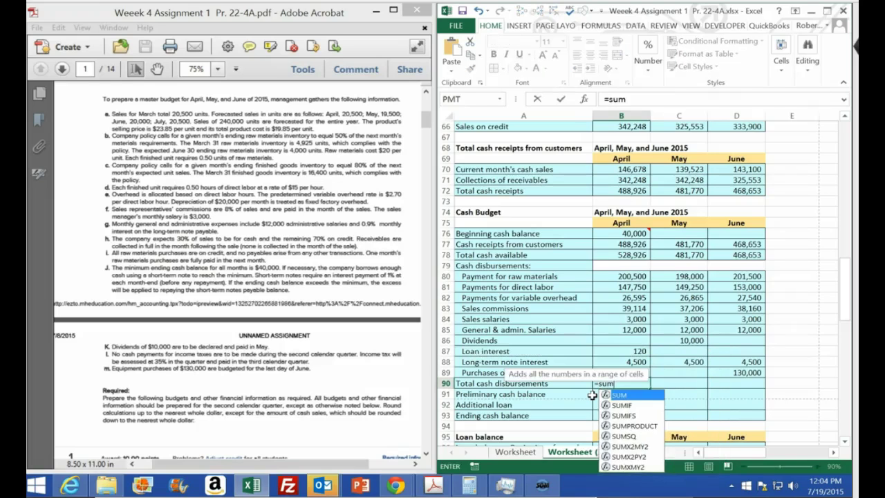
{"action": "left_click_drag", "start_coordinate": [634, 278], "coordinate": [632, 374]}
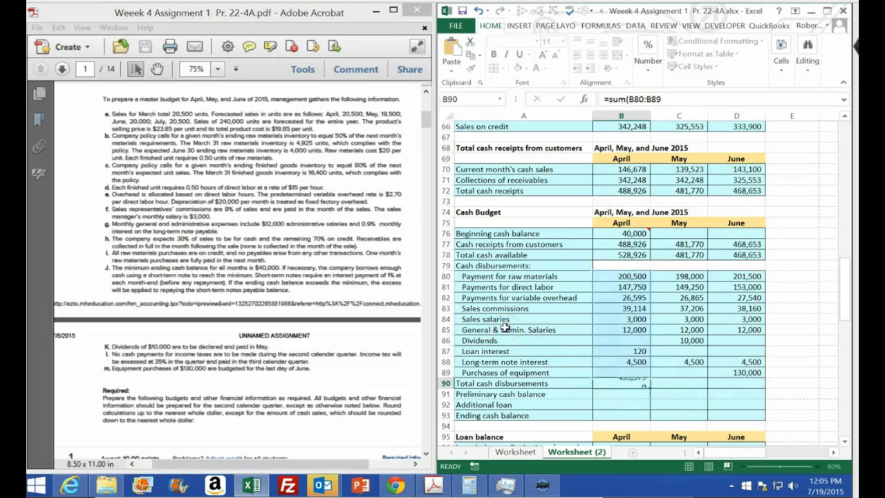
{"action": "key", "text": "Return"}
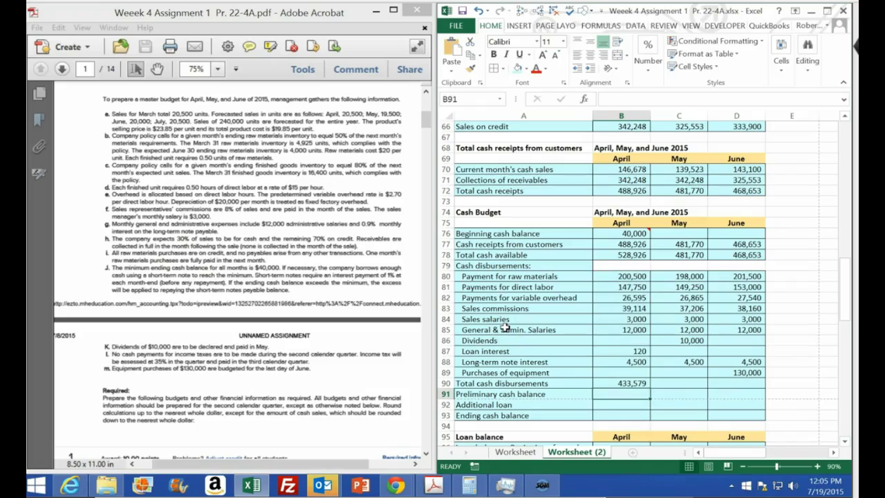
Step: Calculate April's preliminary cash balance in B91 as total cash available in B78 minus total cash disbursements in B90
{"action": "type", "text": "="}
{"action": "left_click", "coordinate": [614, 257]}
{"action": "type", "text": "-"}
{"action": "left_click", "coordinate": [612, 383]}
{"action": "key", "text": "Return"}
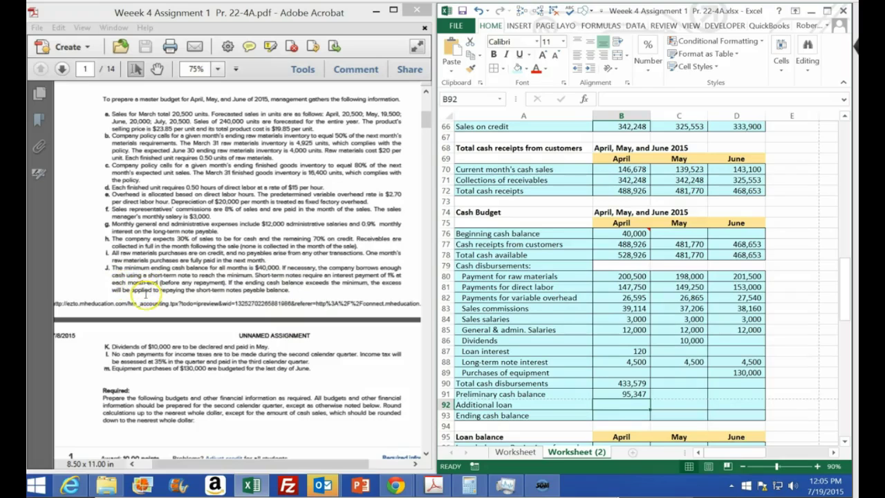
Step: Check the short-term notes payable balance in the PDF and enter its repayment as -12000 in April's additional loan cell B92
{"action": "left_click", "coordinate": [163, 296]}
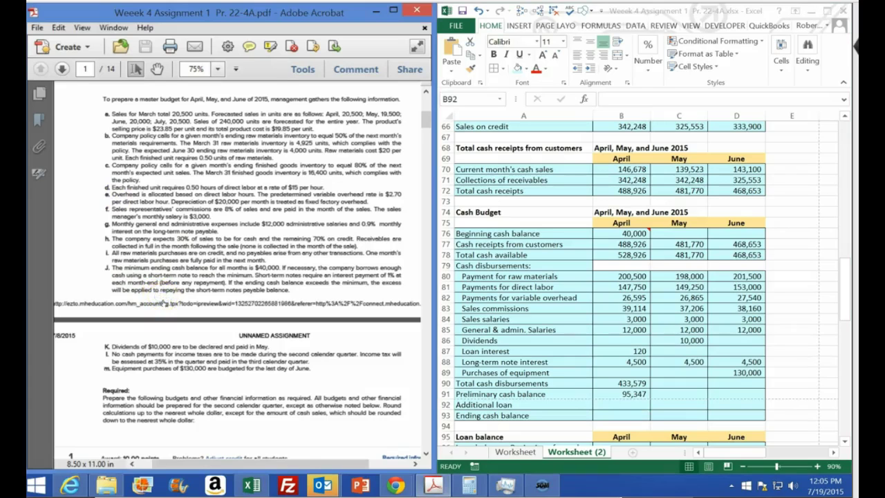
{"action": "scroll", "coordinate": [163, 303], "scroll_direction": "up", "scroll_amount": 6}
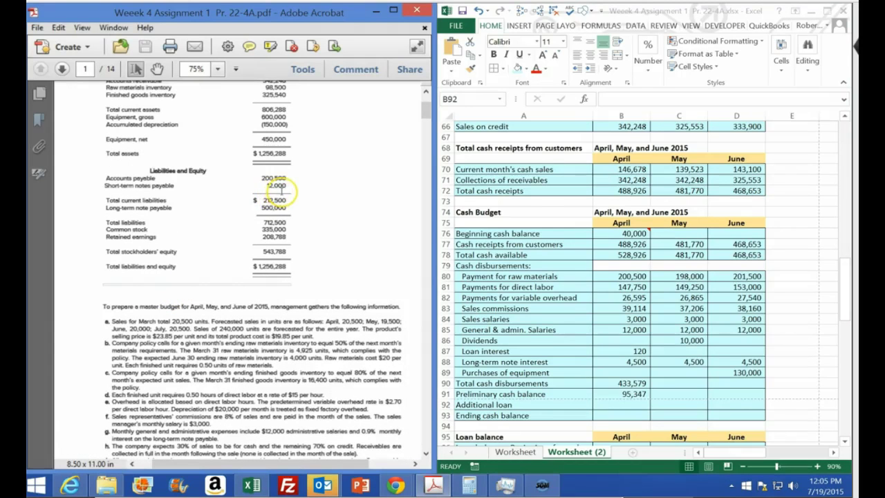
{"action": "left_click", "coordinate": [626, 406]}
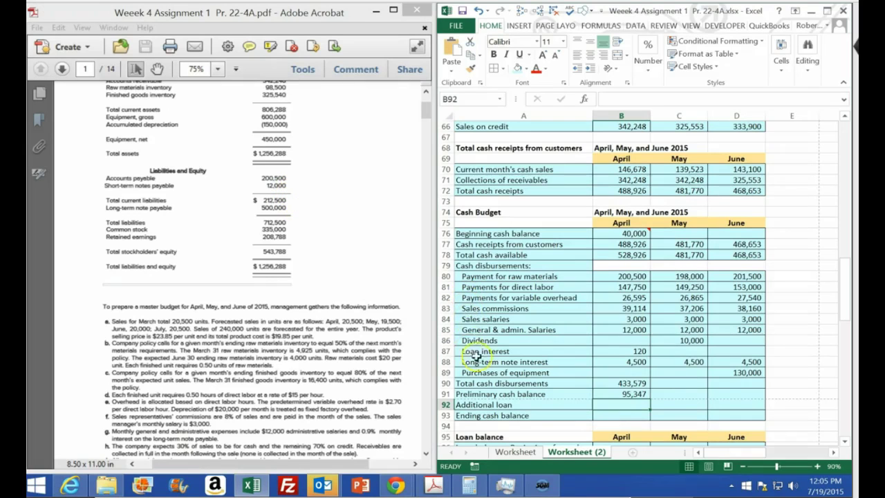
{"action": "type", "text": "-12000"}
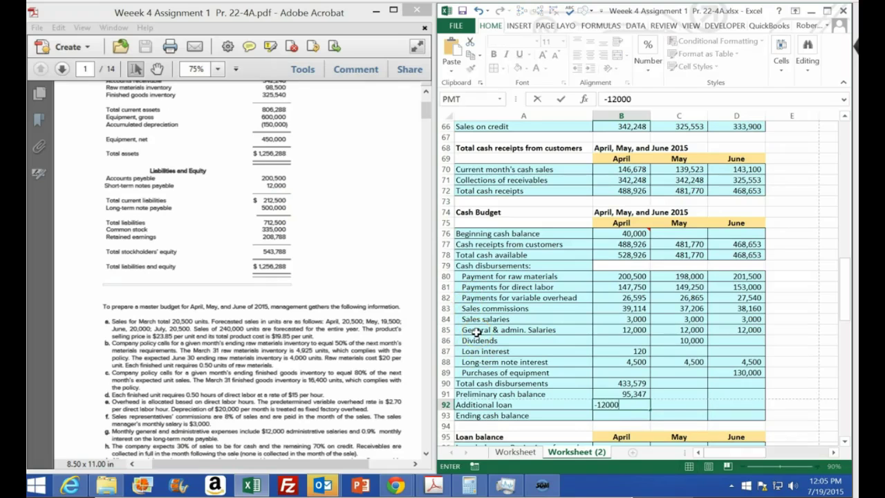
{"action": "key", "text": "Return"}
Step: Calculate April's ending cash balance in B93 as the sum of B91:B92
{"action": "type", "text": "=sum("}
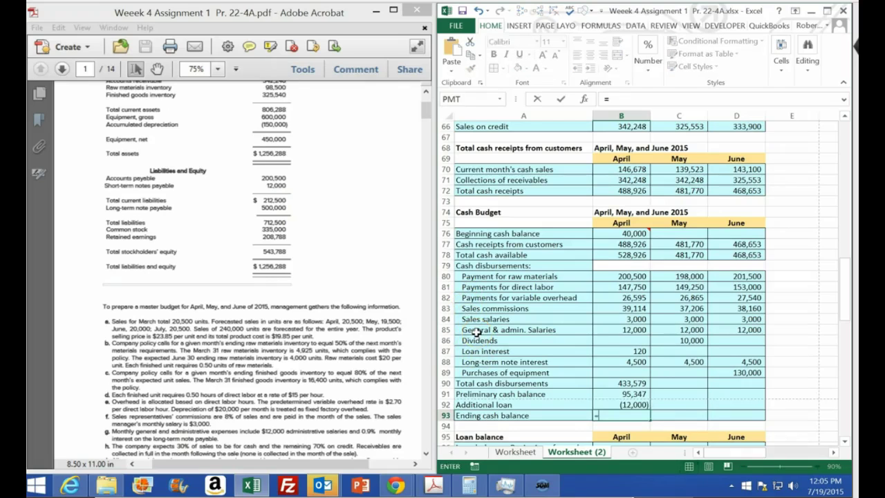
{"action": "key", "text": "Up"}
{"action": "key", "text": "Up"}
{"action": "key", "text": "shift+Down"}
{"action": "key", "text": "Return"}
{"action": "key", "text": "Up"}
{"action": "key", "text": "Up"}
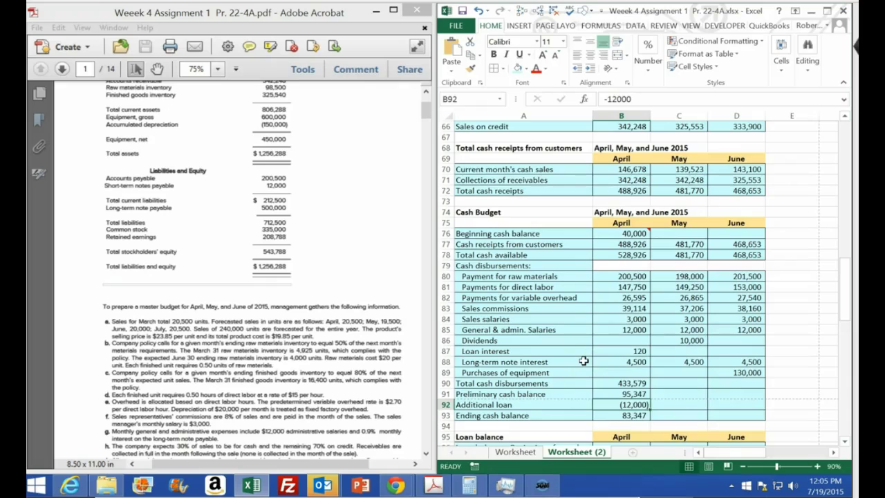
Step: Link May's beginning cash balance in C76 to April's ending cash balance in B93
{"action": "left_click", "coordinate": [669, 235]}
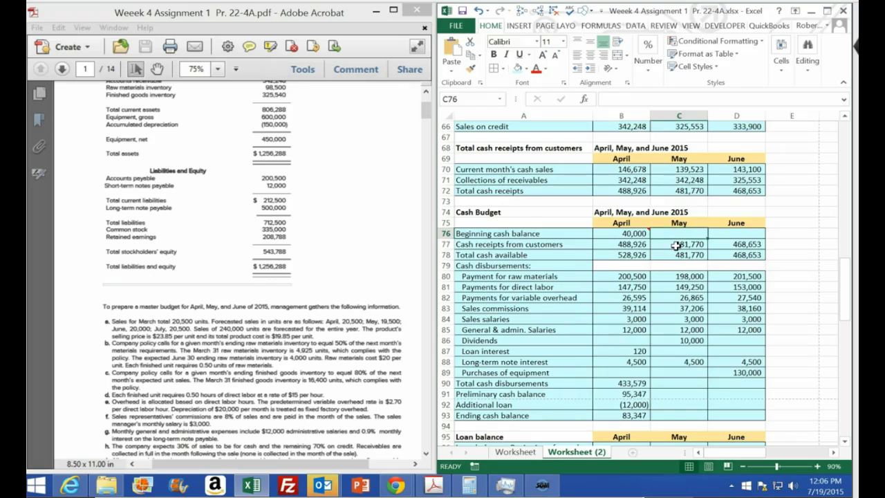
{"action": "type", "text": "="}
{"action": "left_click", "coordinate": [629, 416]}
{"action": "key", "text": "Return"}
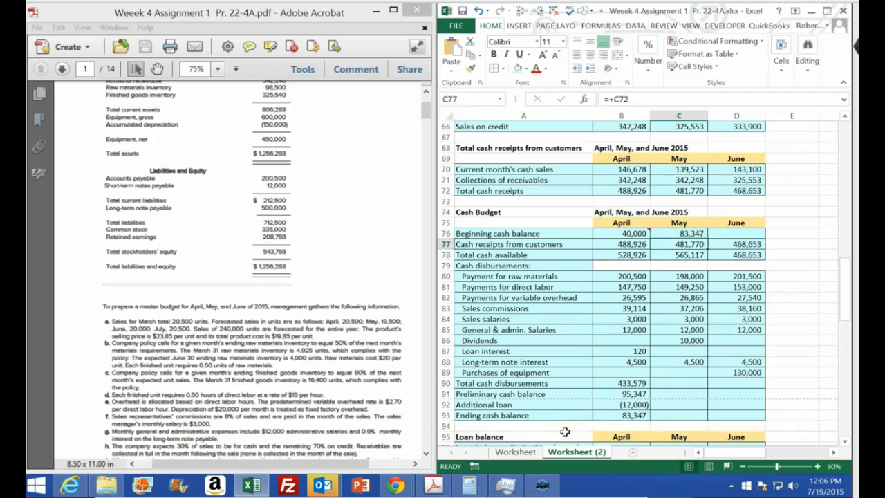
Step: Check the formula for May's total cash available in C78 and review May's disbursement entries down to row 90
{"action": "left_click", "coordinate": [683, 255]}
{"action": "key", "text": "alt+equal"}
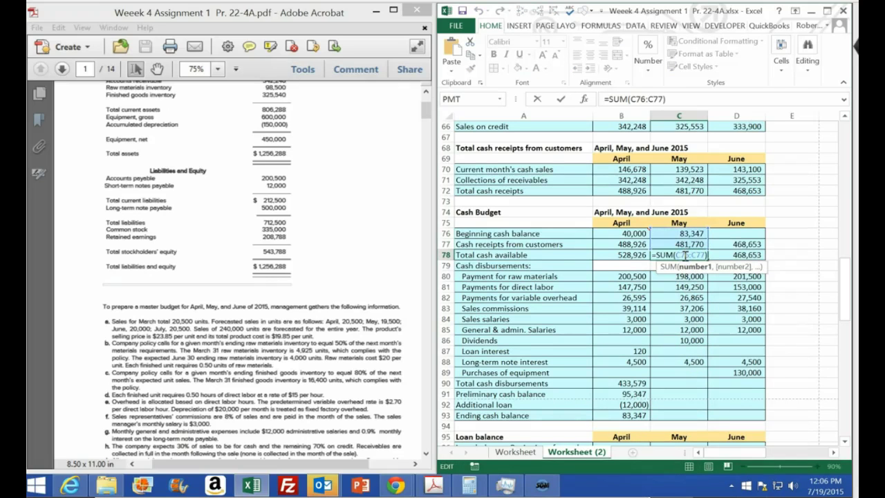
{"action": "key", "text": "Return"}
{"action": "key", "text": "Return"}
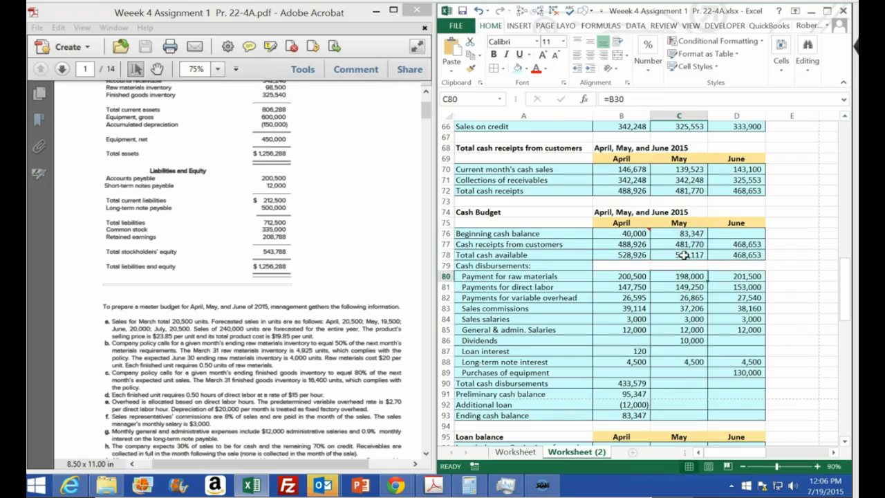
{"action": "key", "text": "Return"}
{"action": "key", "text": "Return"}
{"action": "key", "text": "Return"}
{"action": "key", "text": "Return"}
{"action": "key", "text": "Return"}
{"action": "key", "text": "Return"}
{"action": "key", "text": "Return"}
{"action": "key", "text": "Return"}
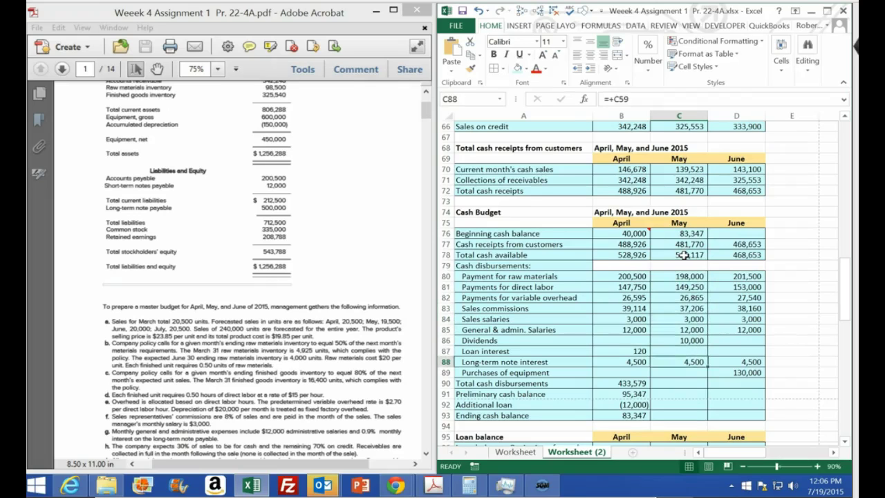
{"action": "key", "text": "Return"}
{"action": "key", "text": "Return"}
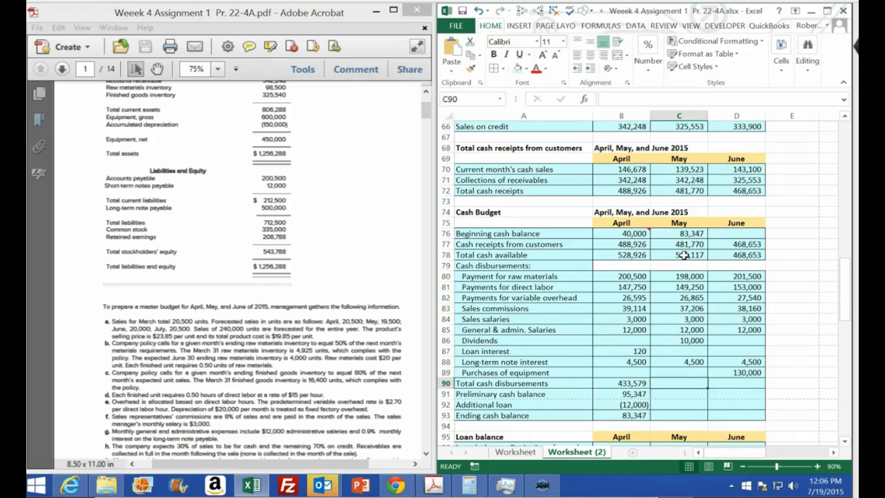
Step: Fill April's total cash disbursements and preliminary cash balance formulas across to May in C90 and C91
{"action": "left_click", "coordinate": [636, 383]}
{"action": "left_click_drag", "start_coordinate": [650, 388], "coordinate": [683, 403]}
{"action": "left_click", "coordinate": [684, 395]}
{"action": "left_click", "coordinate": [637, 395]}
{"action": "left_click", "coordinate": [686, 408]}
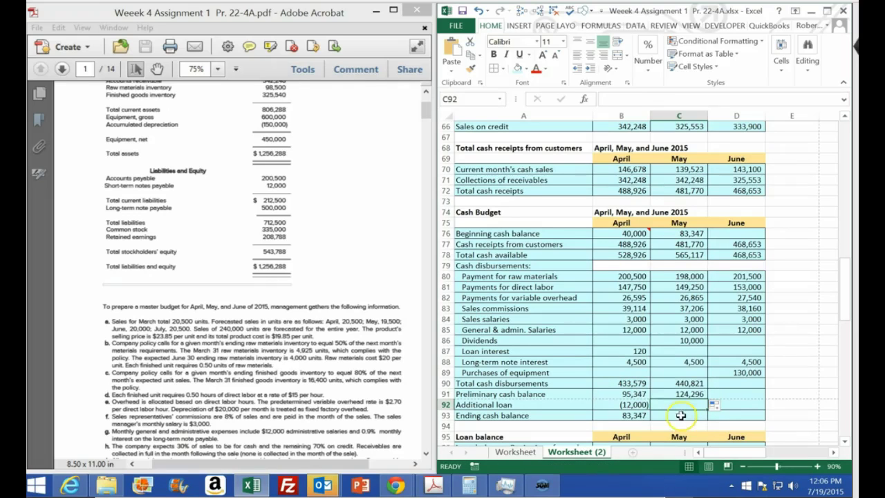
{"action": "left_click", "coordinate": [683, 394]}
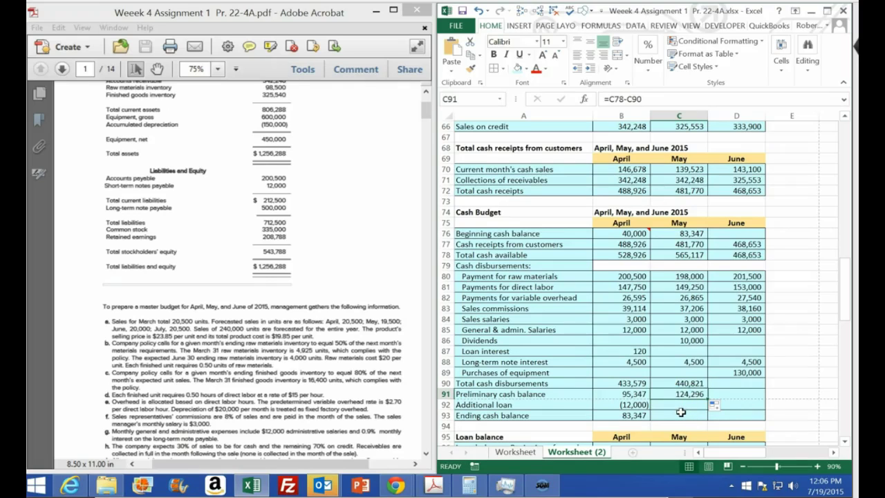
Step: Fill April's ending cash balance formula from B93 across to May in C93
{"action": "left_click", "coordinate": [663, 409]}
{"action": "left_click", "coordinate": [633, 415]}
{"action": "left_click_drag", "start_coordinate": [679, 419], "coordinate": [682, 416]}
{"action": "left_click", "coordinate": [677, 416]}
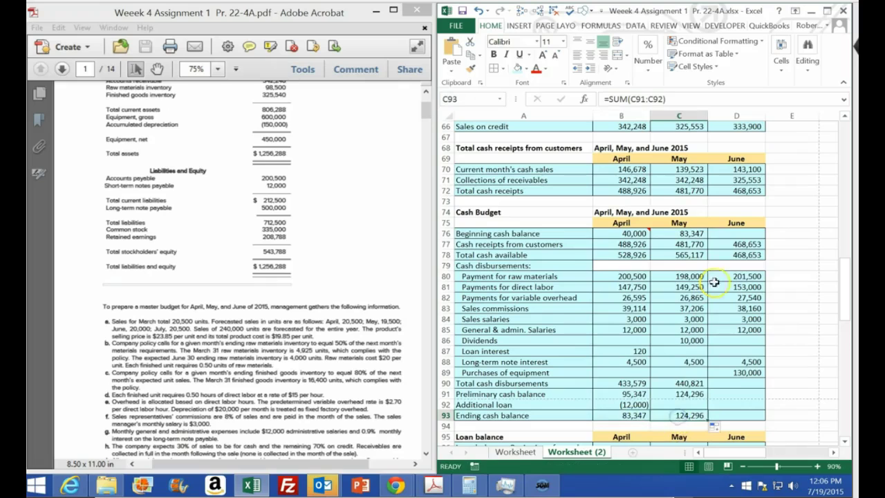
Step: Link June's beginning cash balance in D76 to May's ending cash balance in C93 and check June's total cash available formula
{"action": "left_click", "coordinate": [732, 233]}
{"action": "type", "text": "+"}
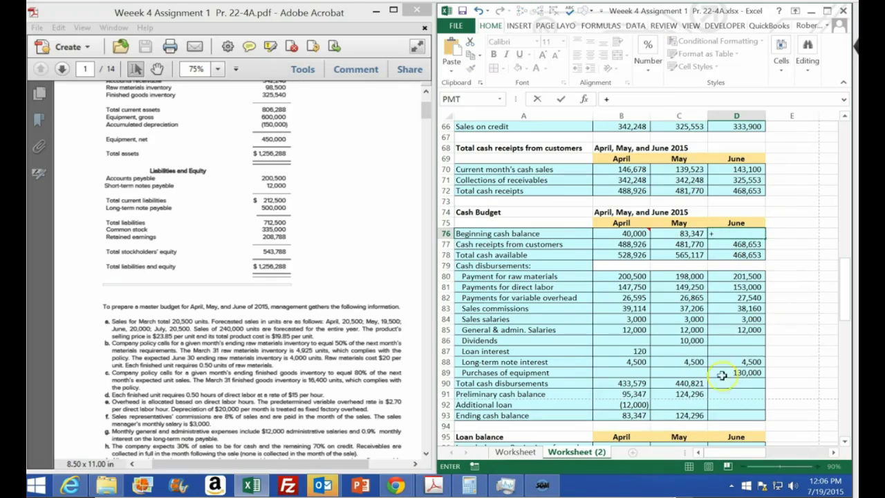
{"action": "left_click", "coordinate": [681, 415]}
{"action": "key", "text": "Return"}
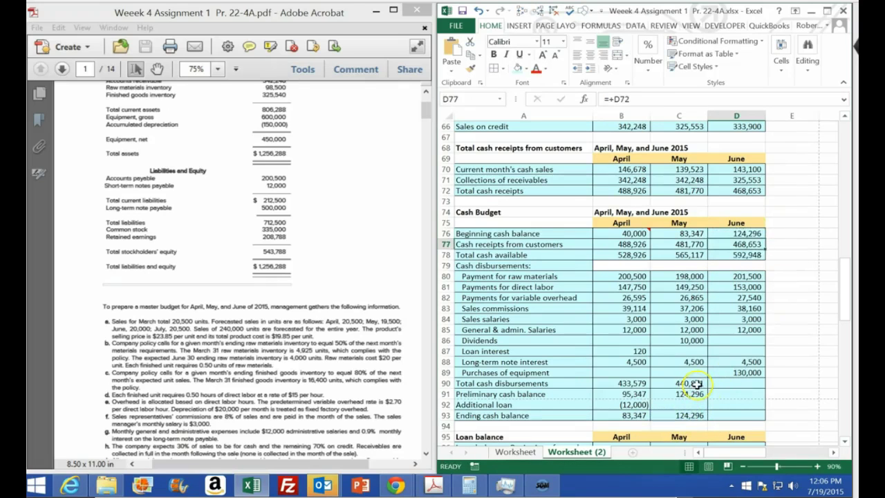
{"action": "left_click", "coordinate": [758, 255]}
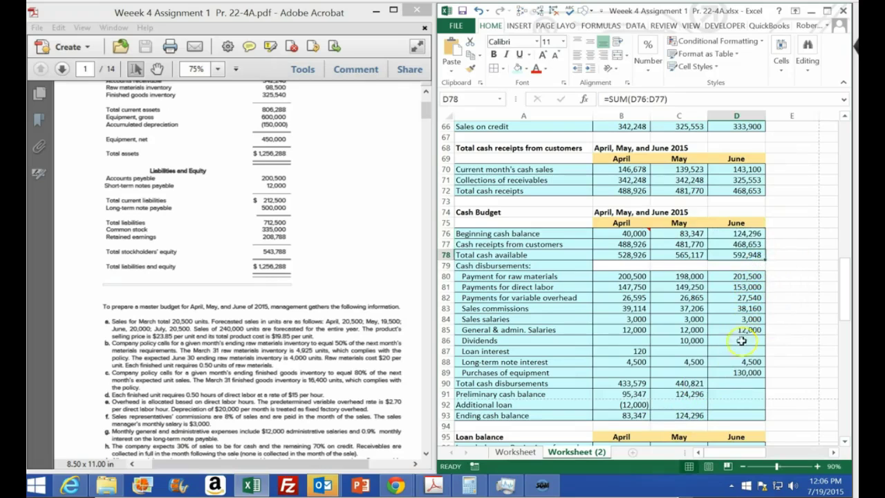
Step: Fill May's total cash disbursements and preliminary cash balance formulas from C90 and C91 across to June, and check the formula in D91
{"action": "left_click", "coordinate": [701, 384]}
{"action": "left_click_drag", "start_coordinate": [708, 389], "coordinate": [764, 388]}
{"action": "left_click", "coordinate": [733, 397]}
{"action": "left_click", "coordinate": [695, 394]}
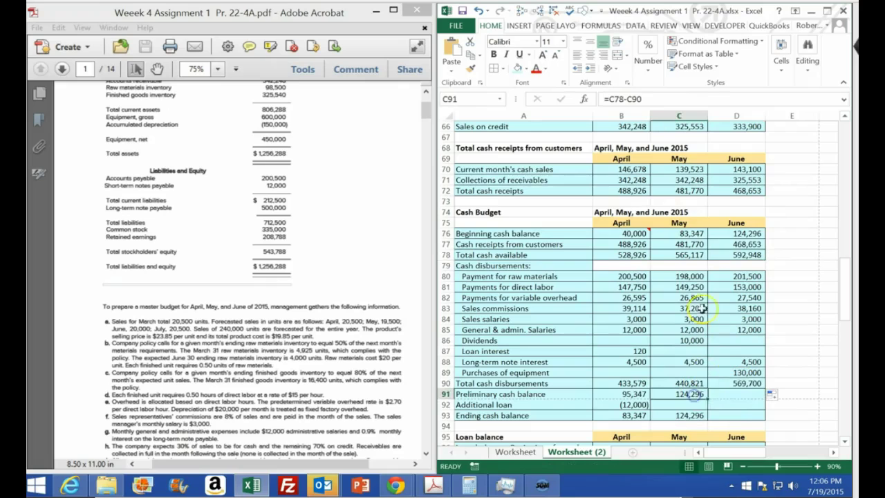
{"action": "left_click_drag", "start_coordinate": [708, 399], "coordinate": [761, 397]}
{"action": "double_click", "coordinate": [746, 394]}
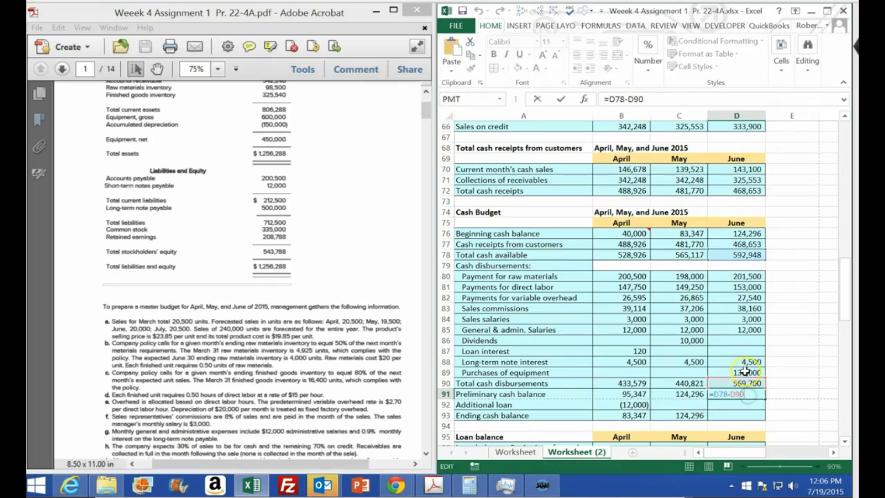
{"action": "key", "text": "Return"}
{"action": "left_click", "coordinate": [744, 394]}
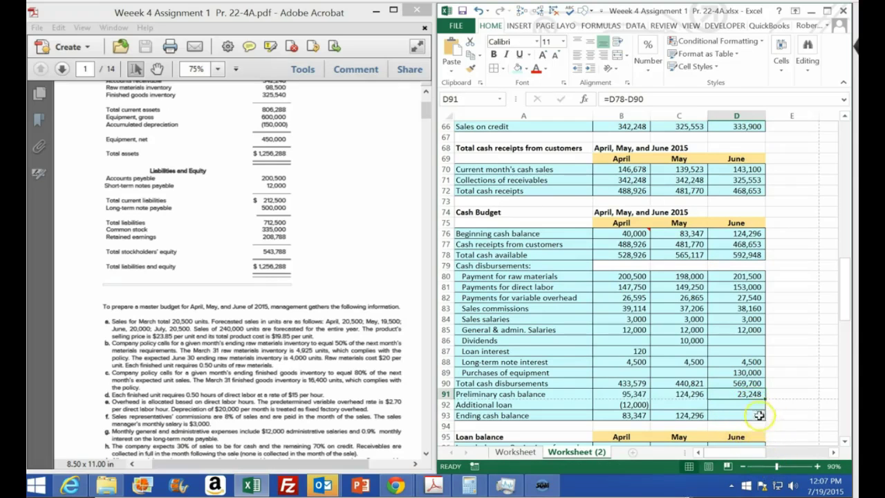
Step: Enter the required $40,000 minimum as June's ending cash balance in D93 and go to June's additional loan cell D92
{"action": "left_click", "coordinate": [748, 413]}
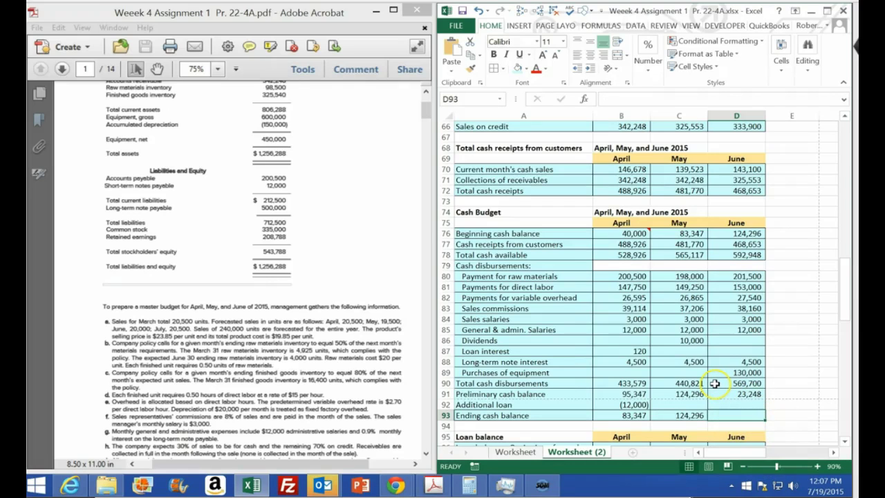
{"action": "type", "text": "40"}
{"action": "key", "text": "Return"}
{"action": "key", "text": "Up"}
{"action": "key", "text": "Up"}
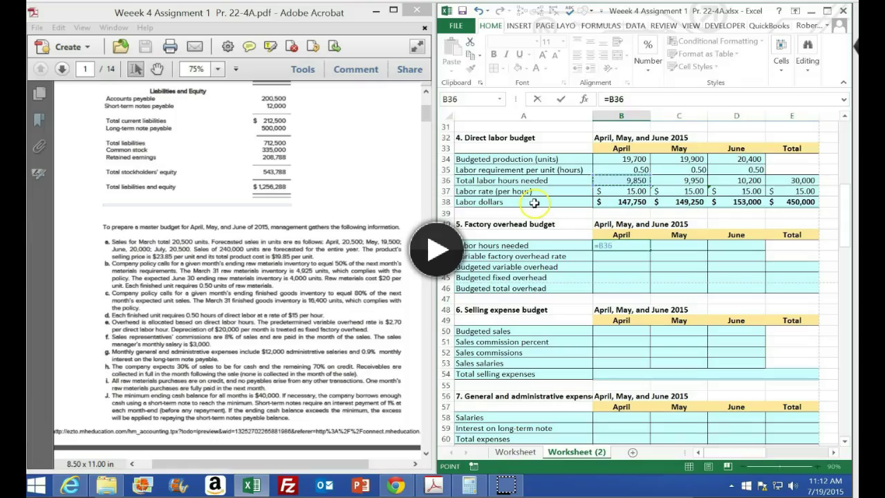